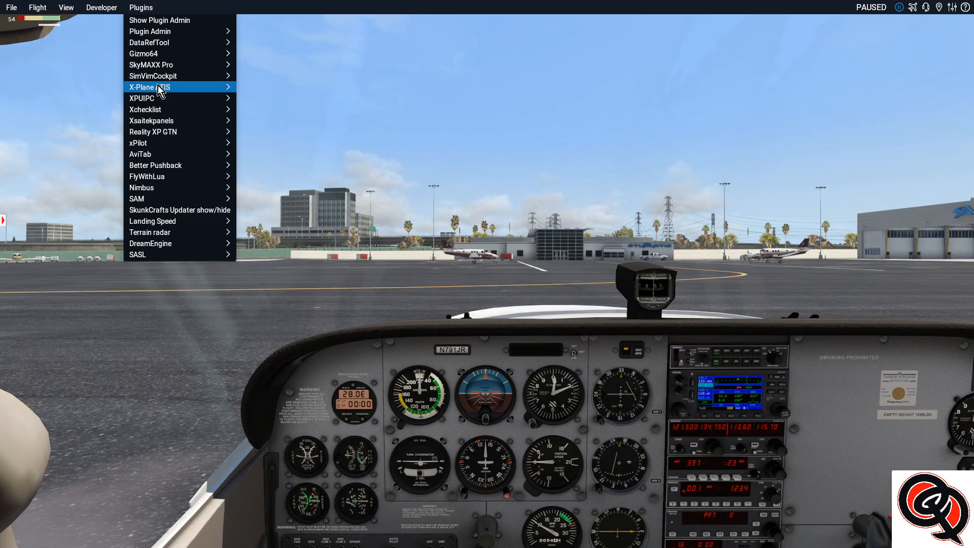
Show the SimVimCockpit plugin status window and place it beside the lower part of the instrument panel
mouse_move(181, 78)
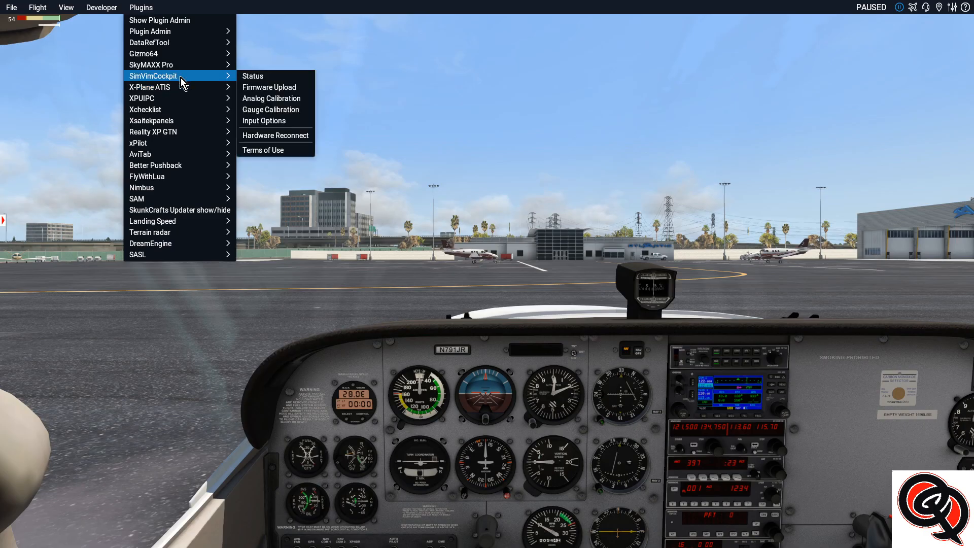
click(264, 75)
drag(136, 257, 133, 377)
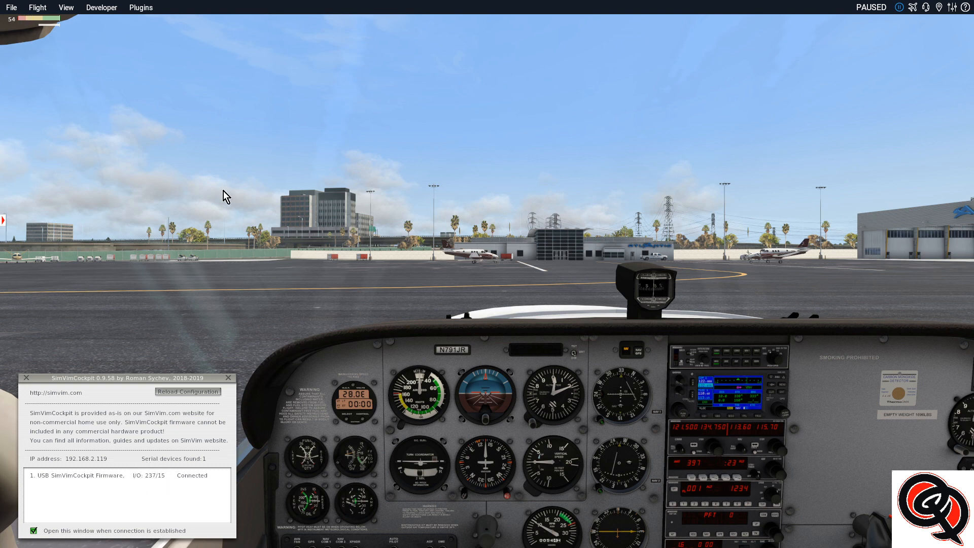
click(138, 7)
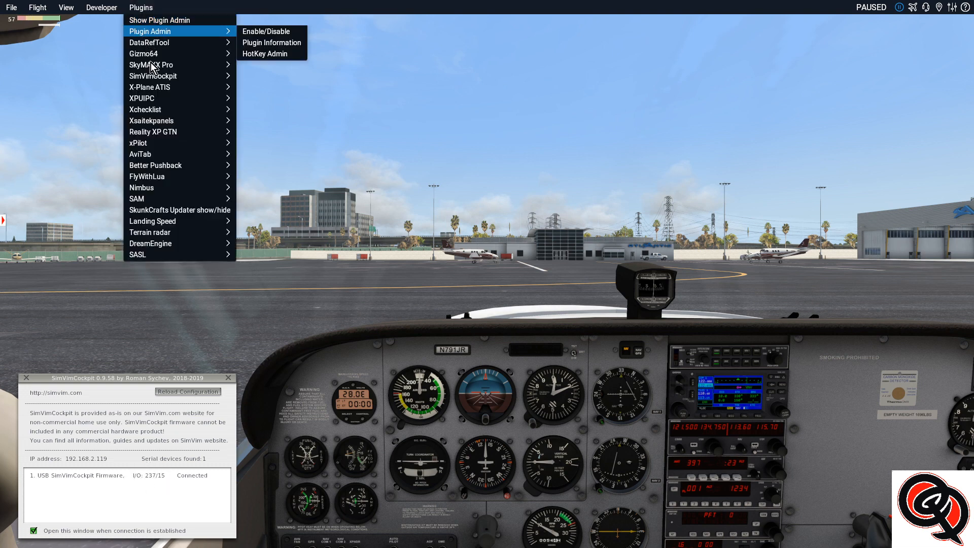
mouse_move(154, 45)
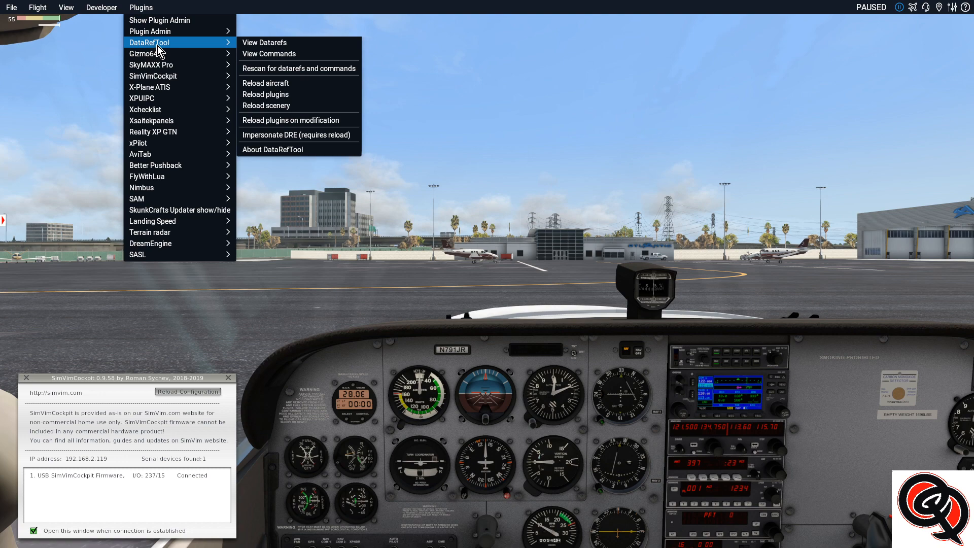
click(269, 55)
drag(473, 175, 915, 341)
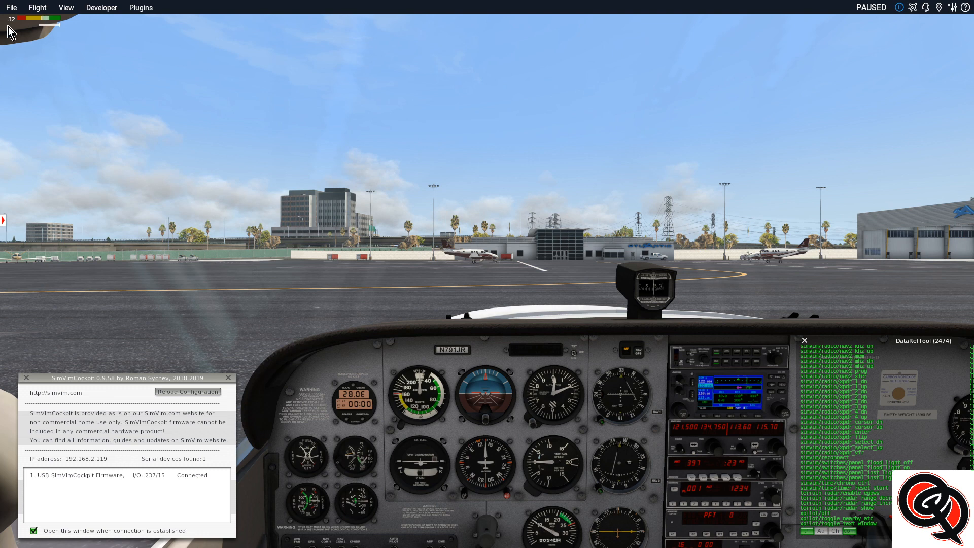
click(803, 340)
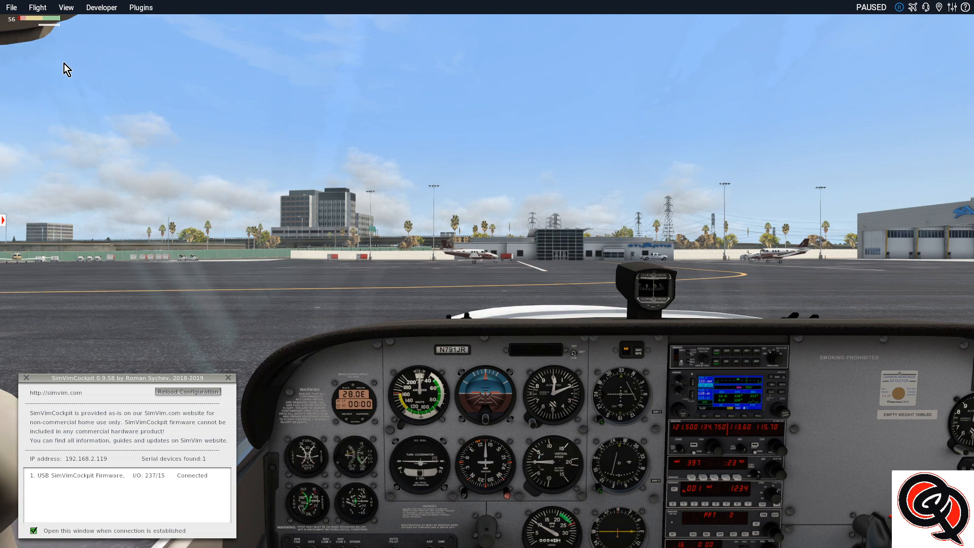
Show the DataRefTool command list and move its window over the blank area beside the radio stack
click(142, 8)
mouse_move(203, 43)
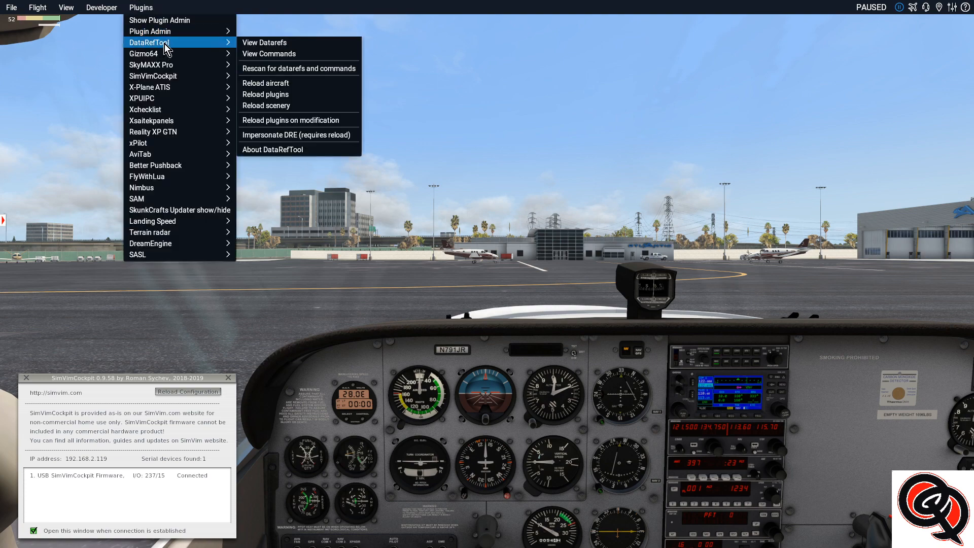
click(263, 54)
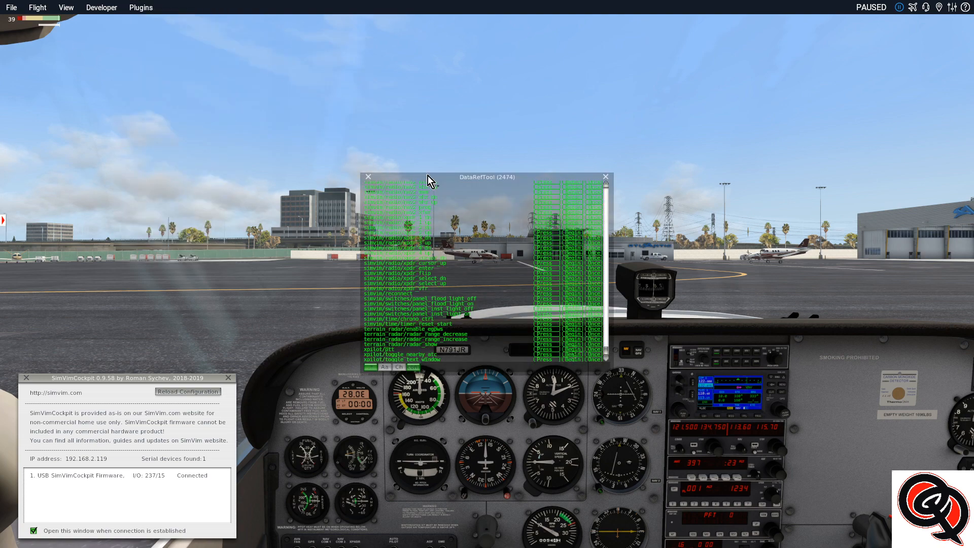
drag(543, 200, 860, 339)
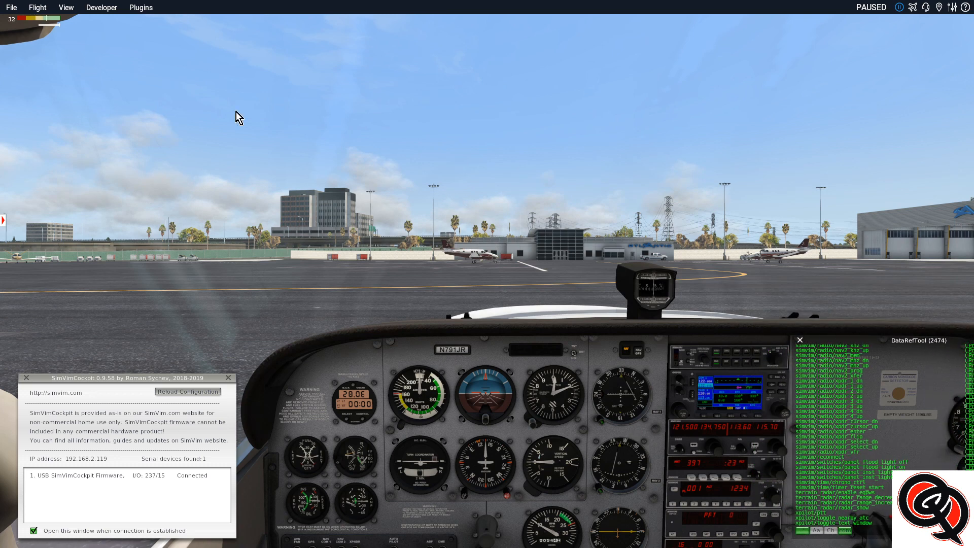
Show the SimVimCockpit Input Options window and move it up into the sky area of the view
click(141, 7)
mouse_move(158, 80)
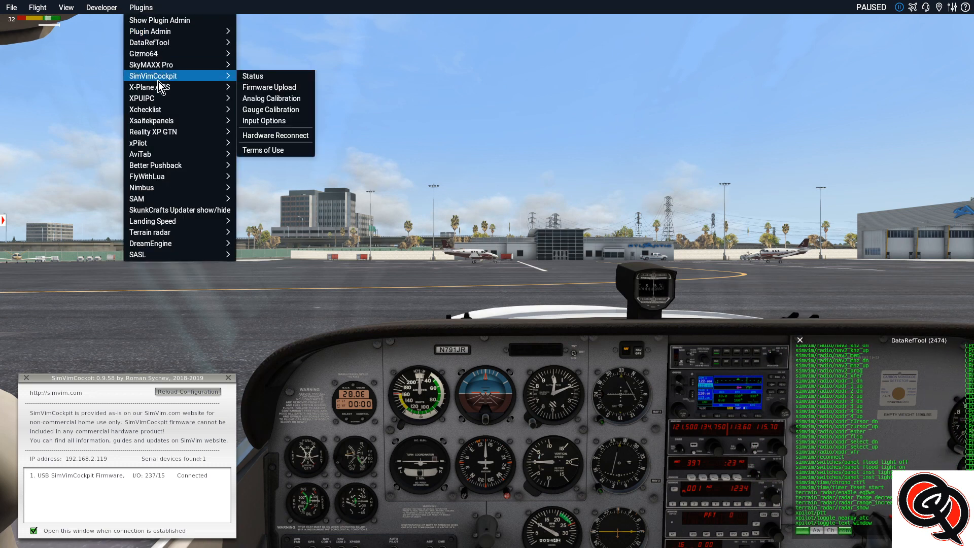
click(265, 122)
drag(272, 260, 546, 82)
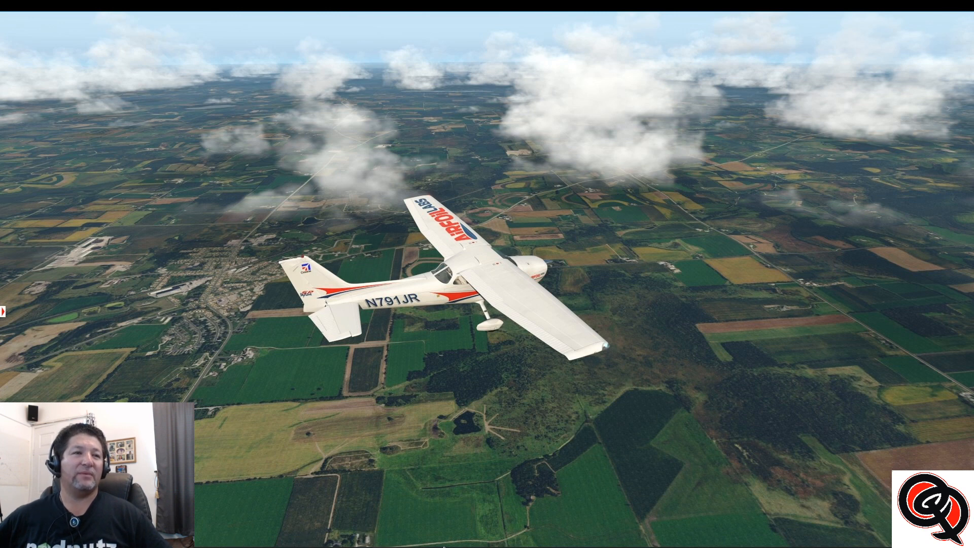
Examine the photo of the homemade switch panel in IrfanView and minimize the viewer
mouse_move(535, 546)
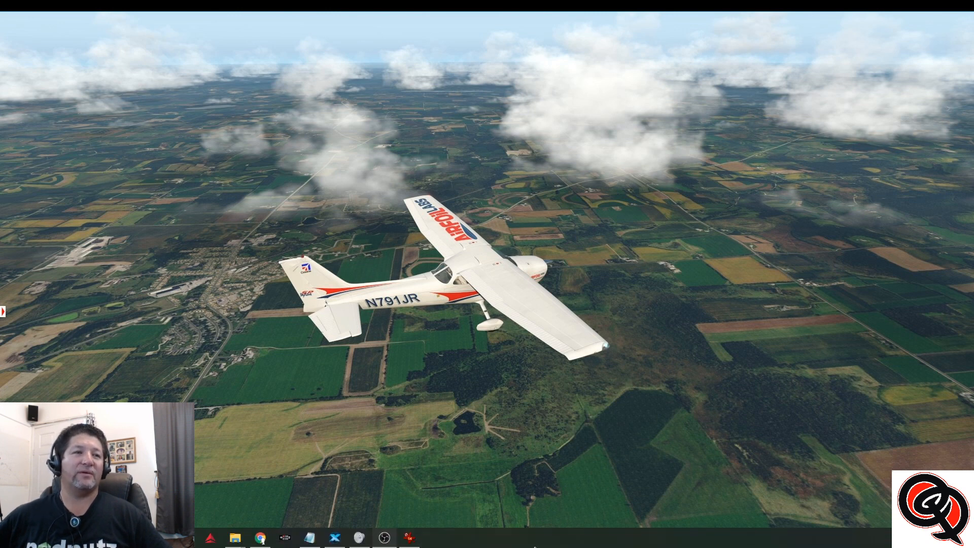
click(408, 537)
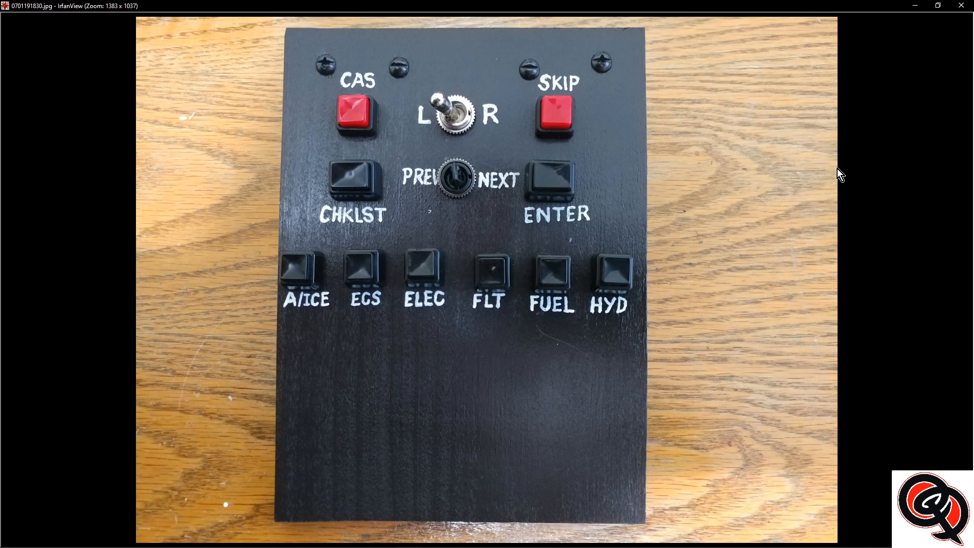
click(916, 6)
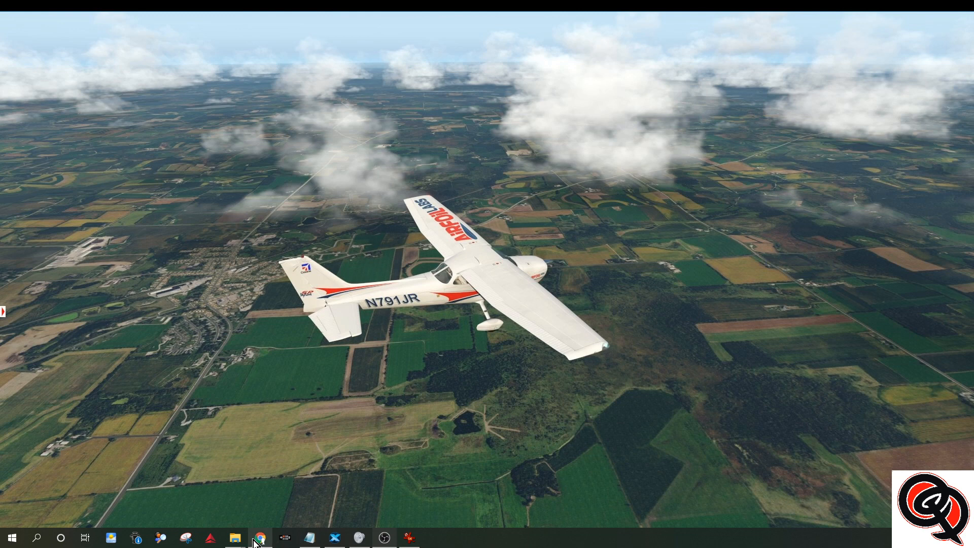
Switch to the SimVimCockpit Configurator in Chrome and display the Time, Function Displays layout map
click(259, 539)
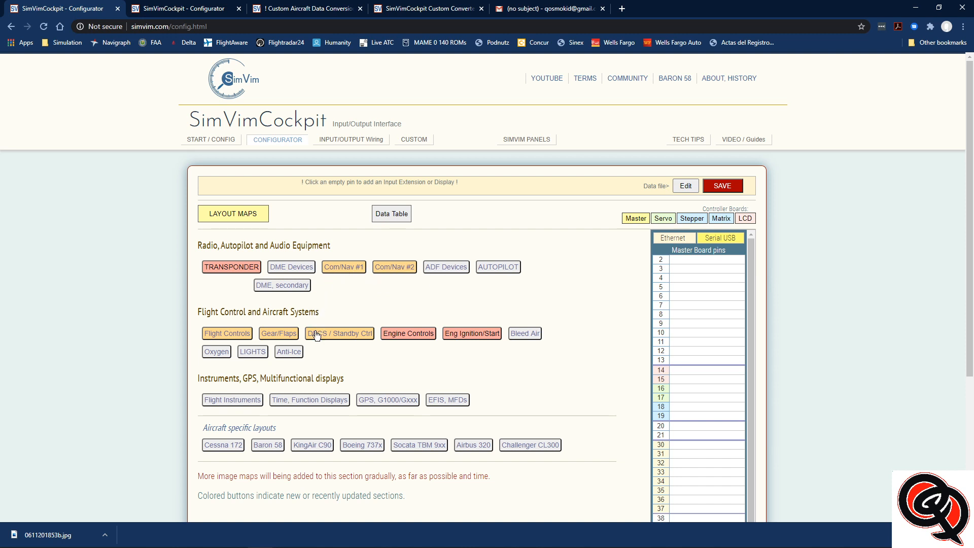
click(305, 402)
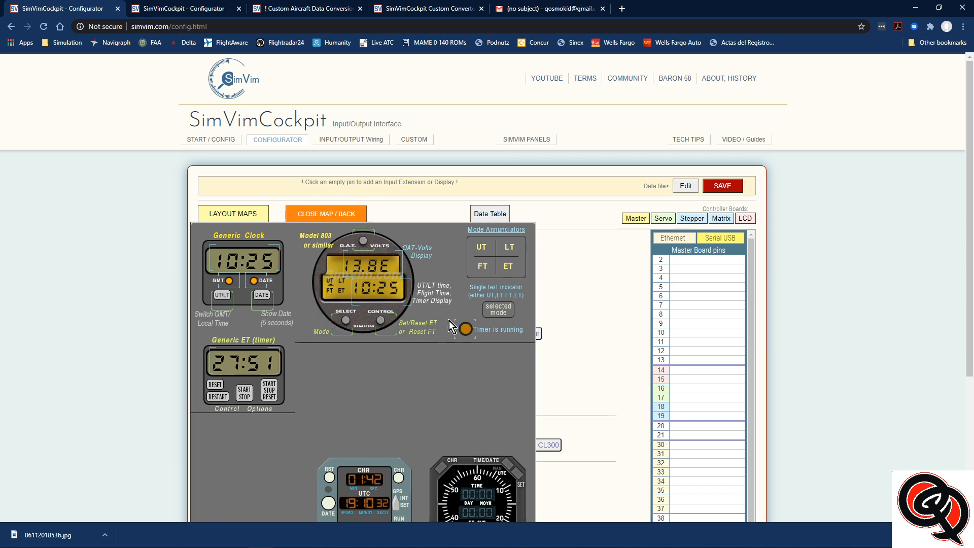
Load data.cfg from the SimVim plugin folder into the configurator and review the master board pin assignments
click(685, 186)
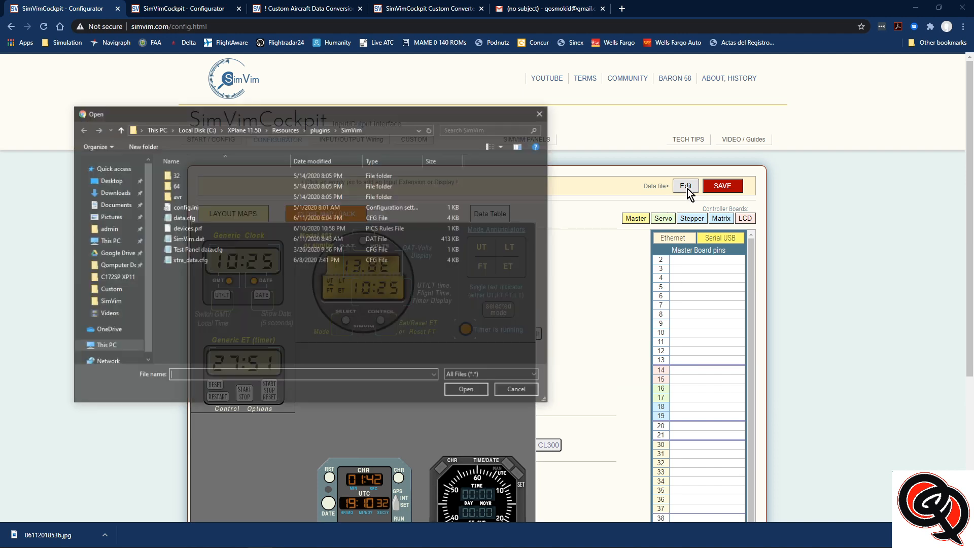
click(181, 219)
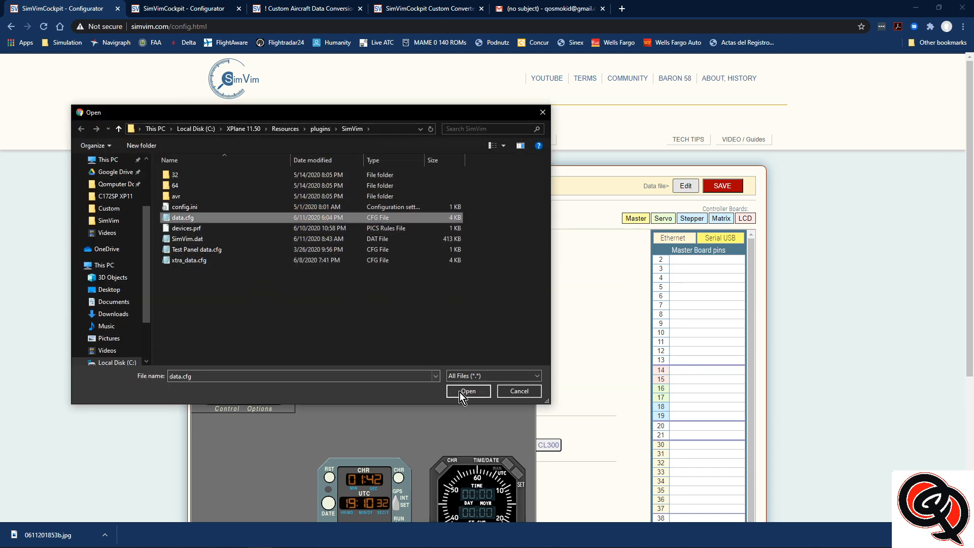
click(464, 391)
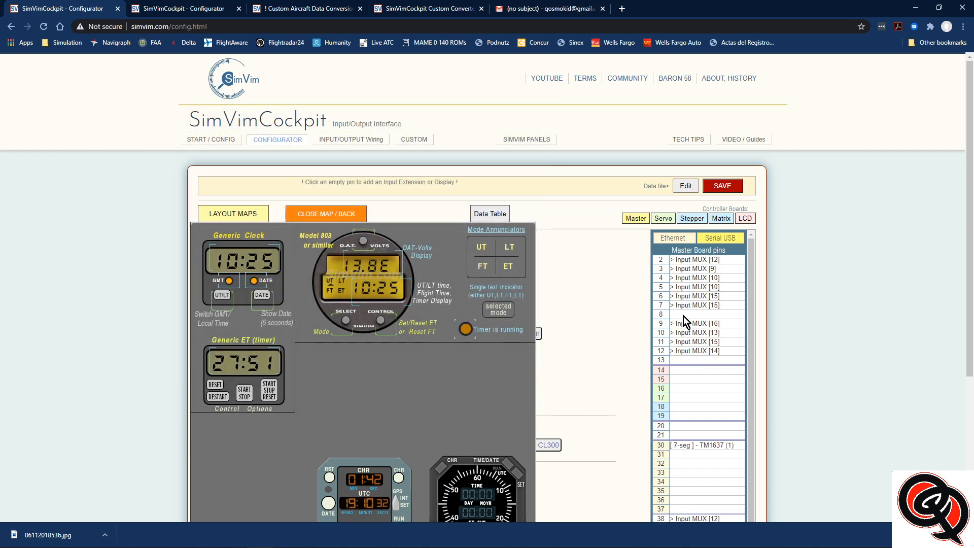
scroll(685, 381, down, 3)
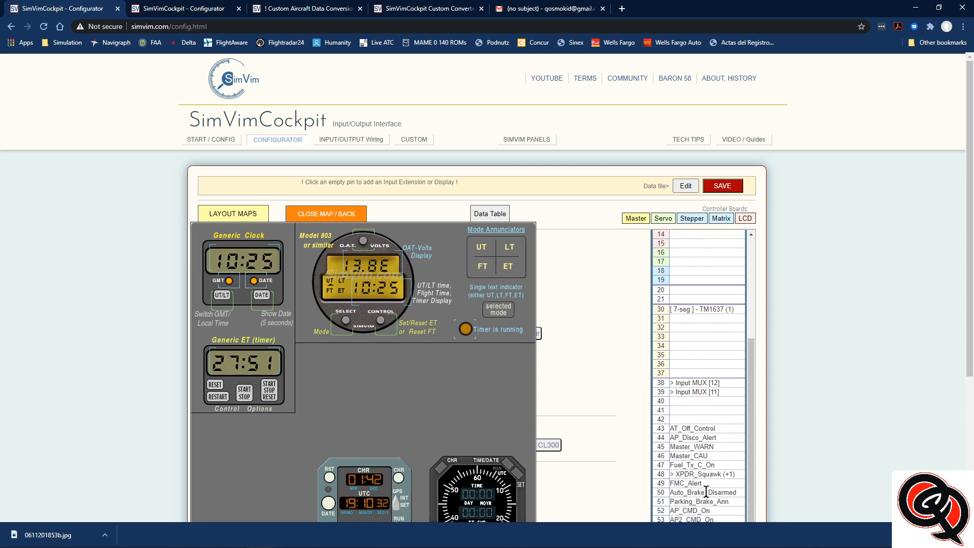
scroll(651, 403, up, 4)
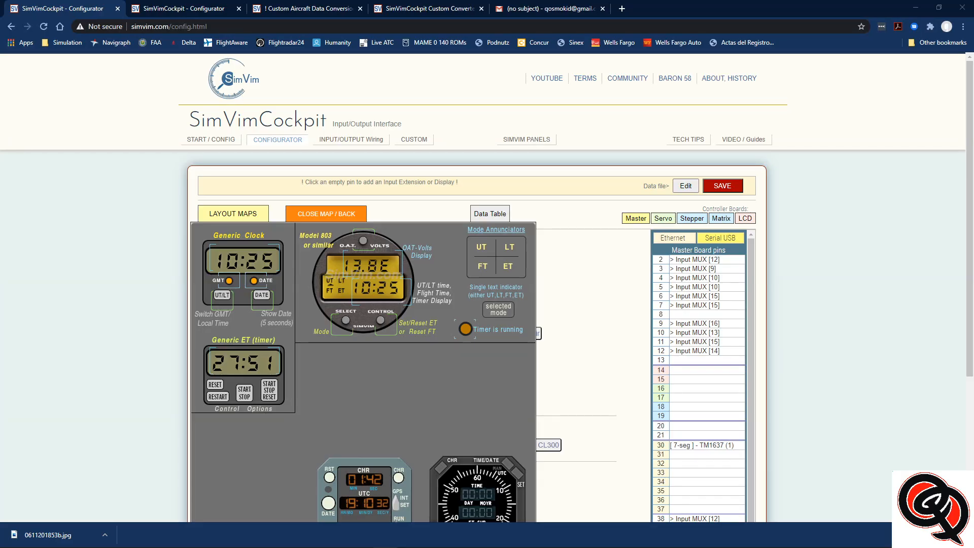
Delete the EMFD_3_B10 parameter from input 10 of the multiplexer on master board pin 12
click(661, 343)
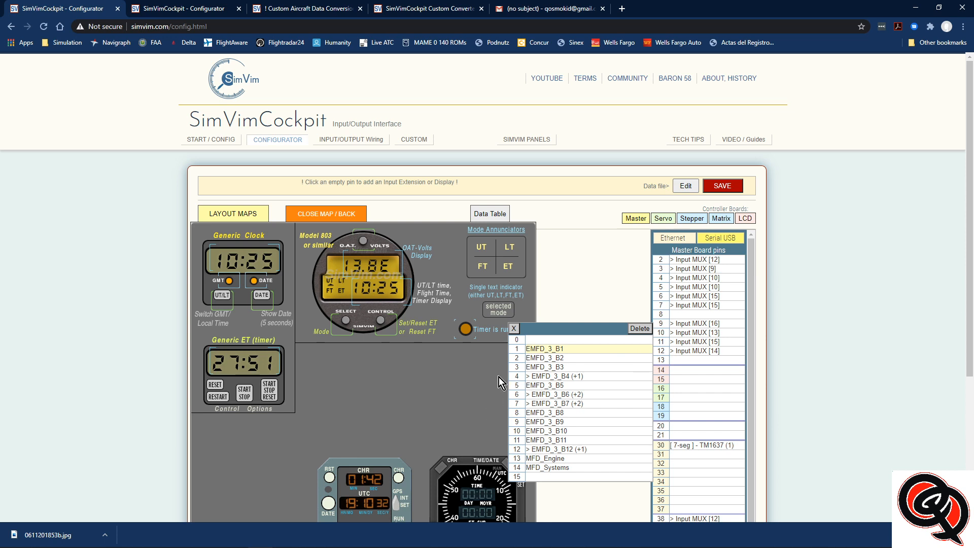
scroll(498, 377, down, 2)
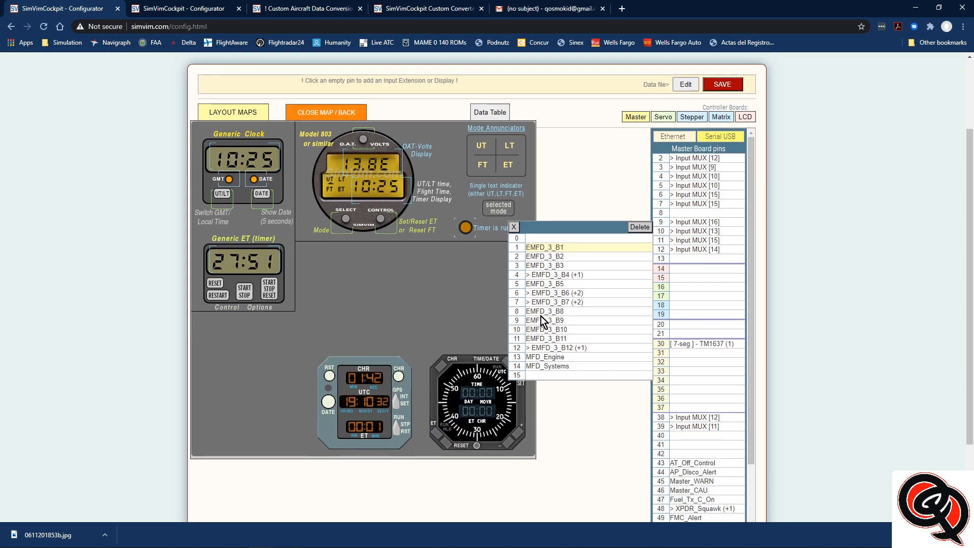
click(519, 330)
click(492, 297)
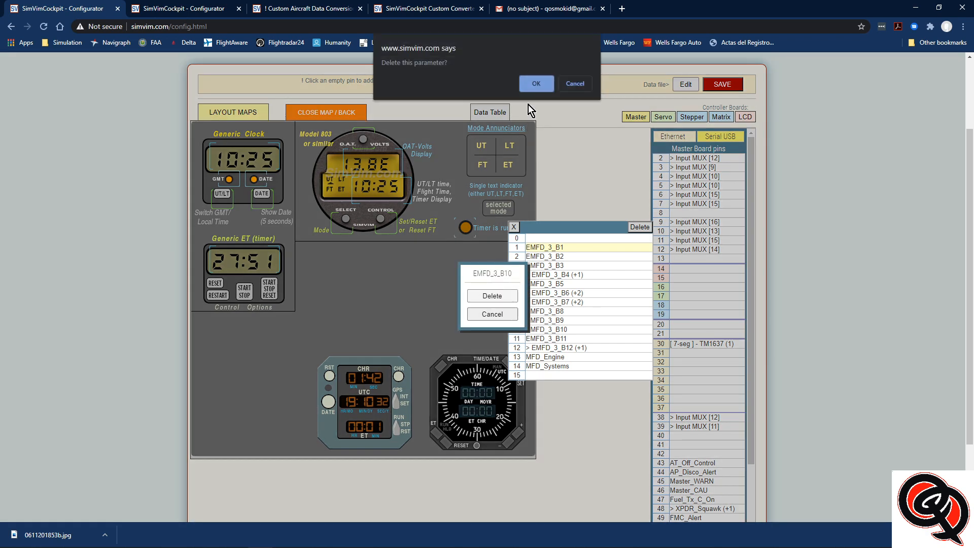
click(531, 85)
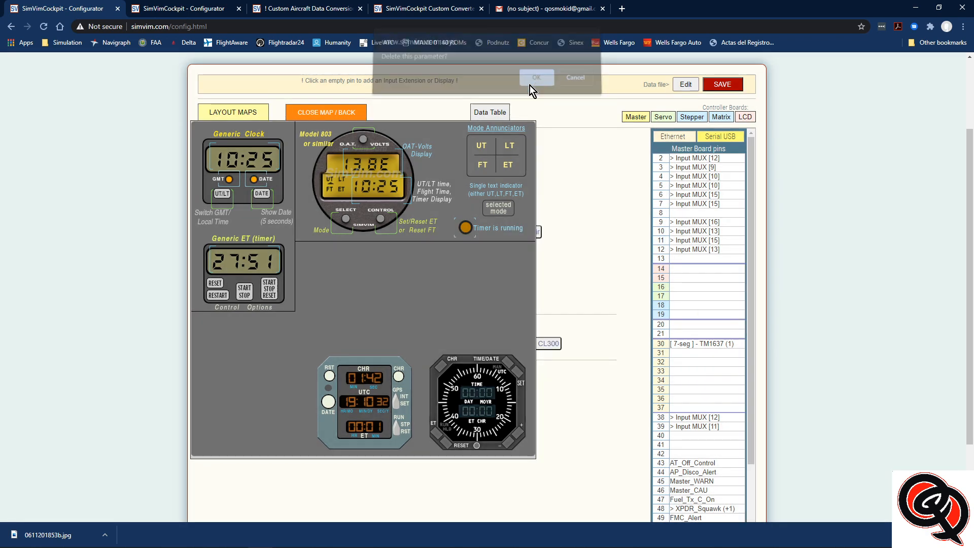
Delete the EMFD_3_B11 parameter from input 11 of the pin 12 multiplexer
click(660, 251)
click(515, 343)
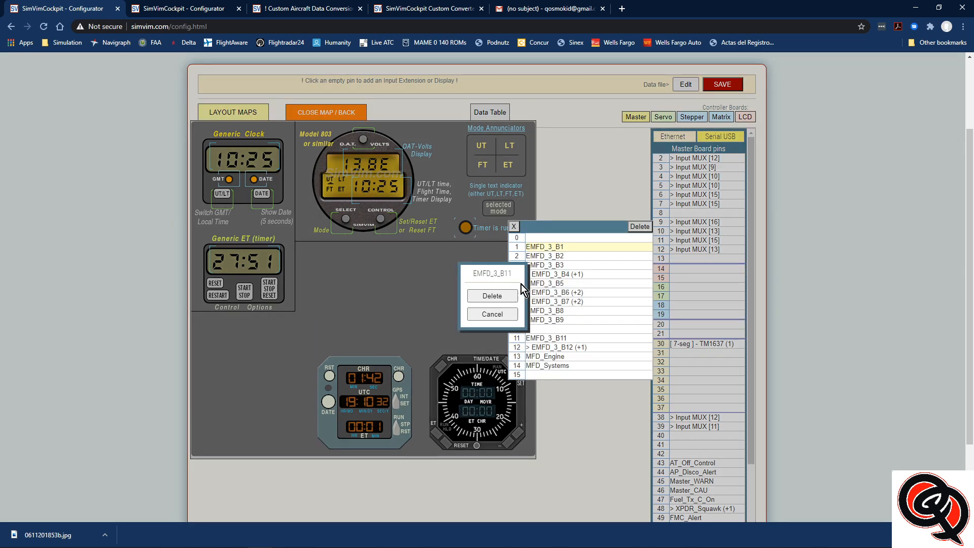
click(494, 295)
click(536, 85)
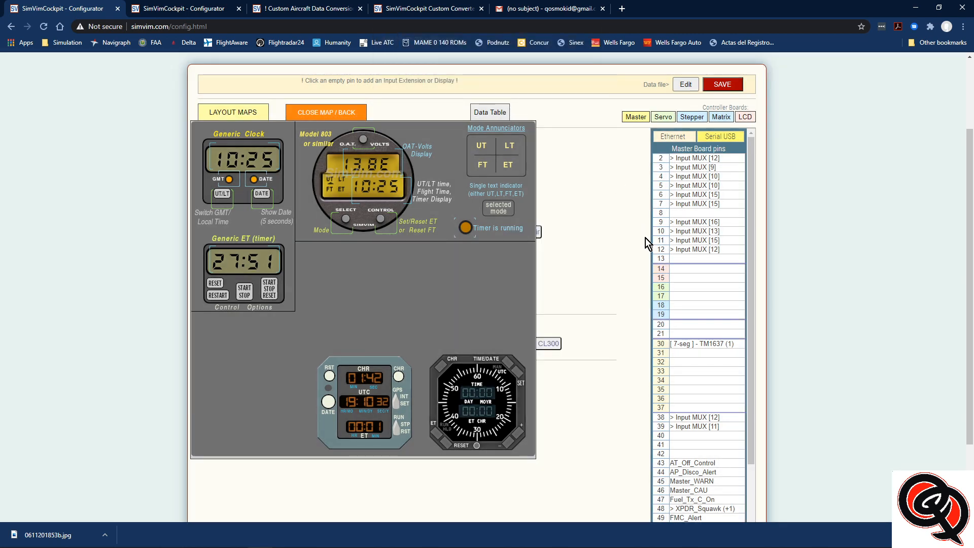
Delete the Attend_Call parameter that shares input 12 of the pin 12 multiplexer with EMFD_3_B12
click(661, 249)
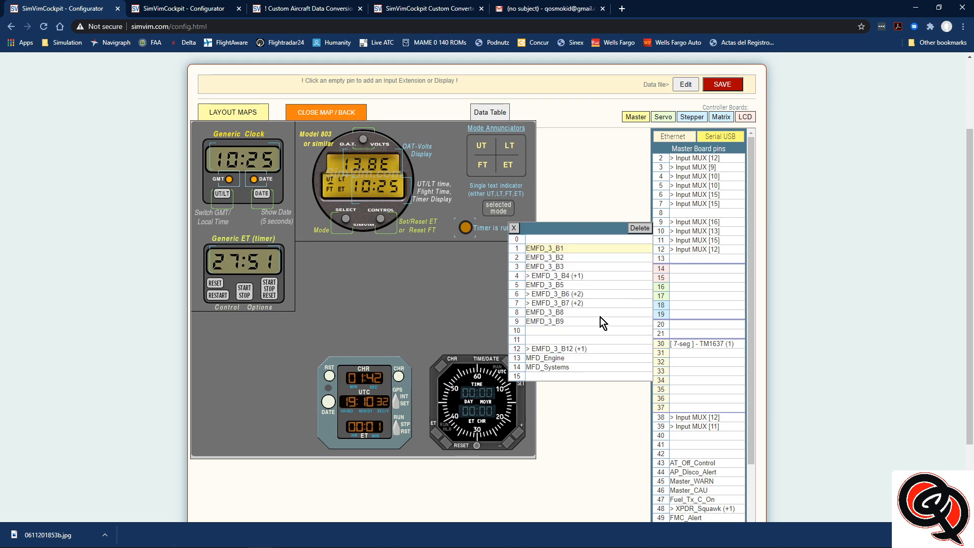
click(517, 349)
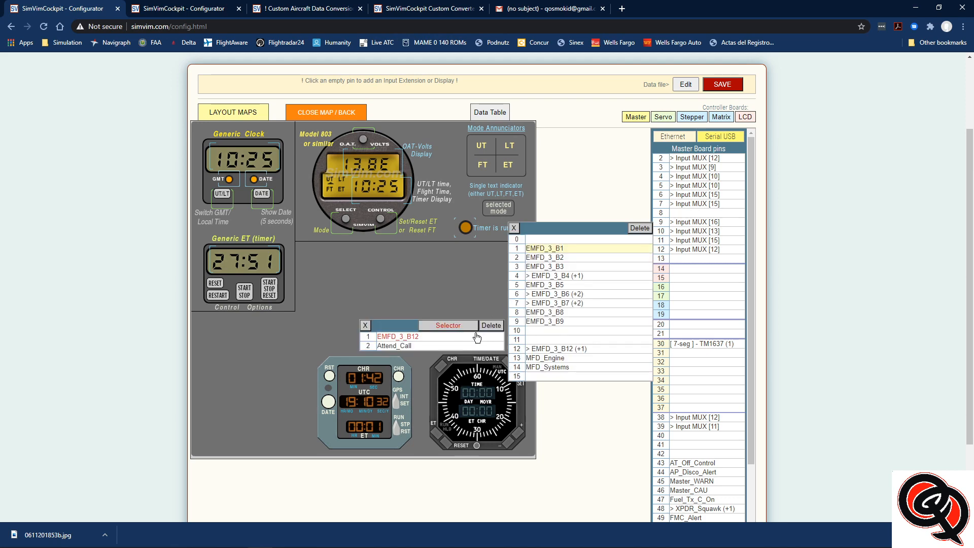
click(367, 345)
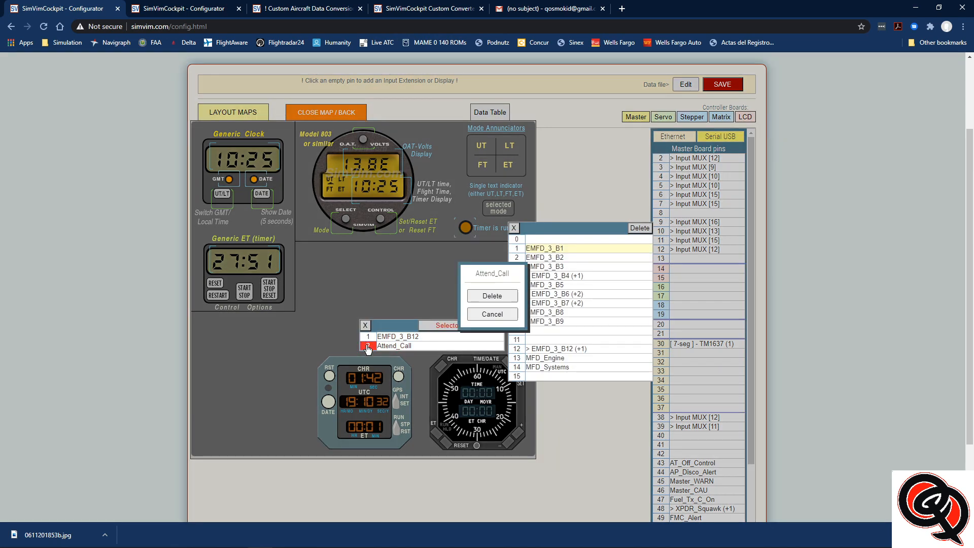
click(491, 296)
click(534, 85)
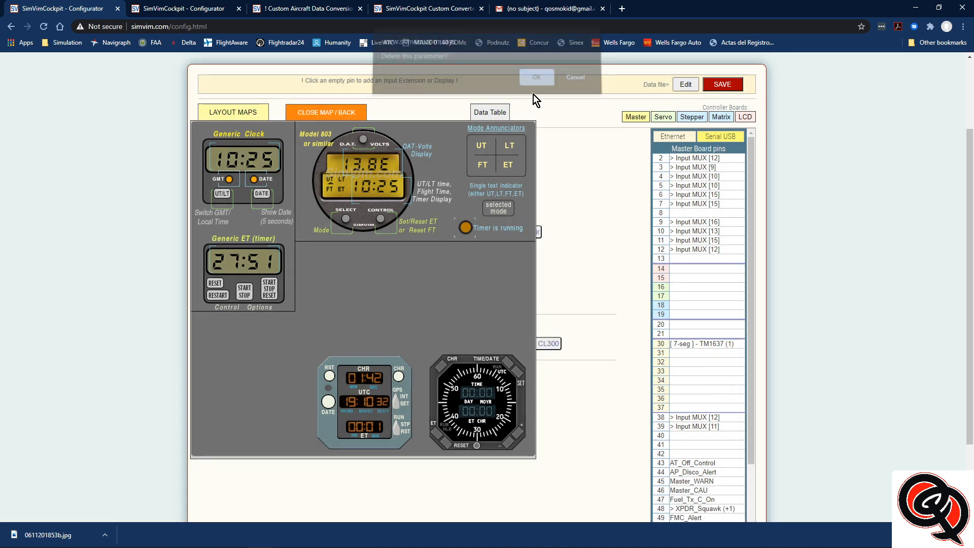
Delete the EMFD_3_B12 parameter from input 12 of the pin 12 multiplexer
click(660, 249)
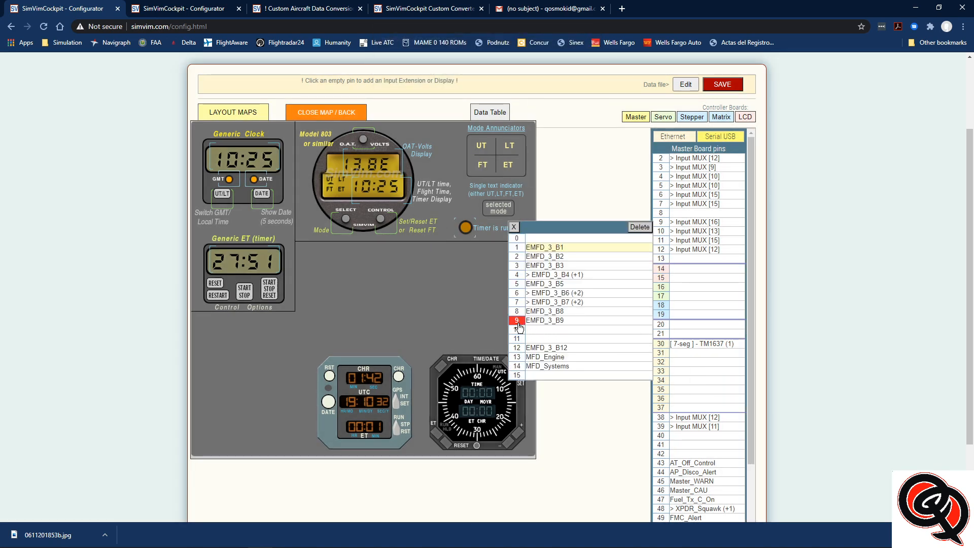
click(517, 348)
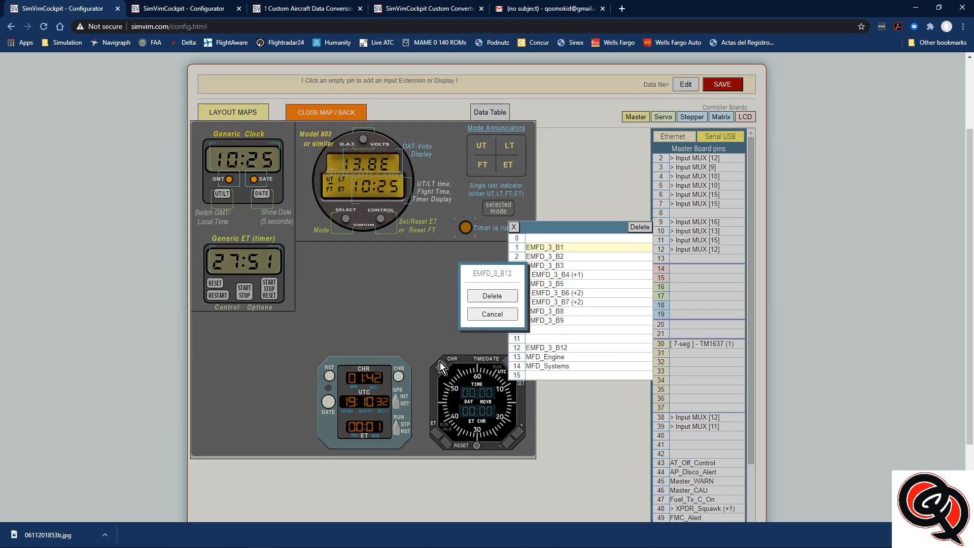
click(488, 297)
click(533, 84)
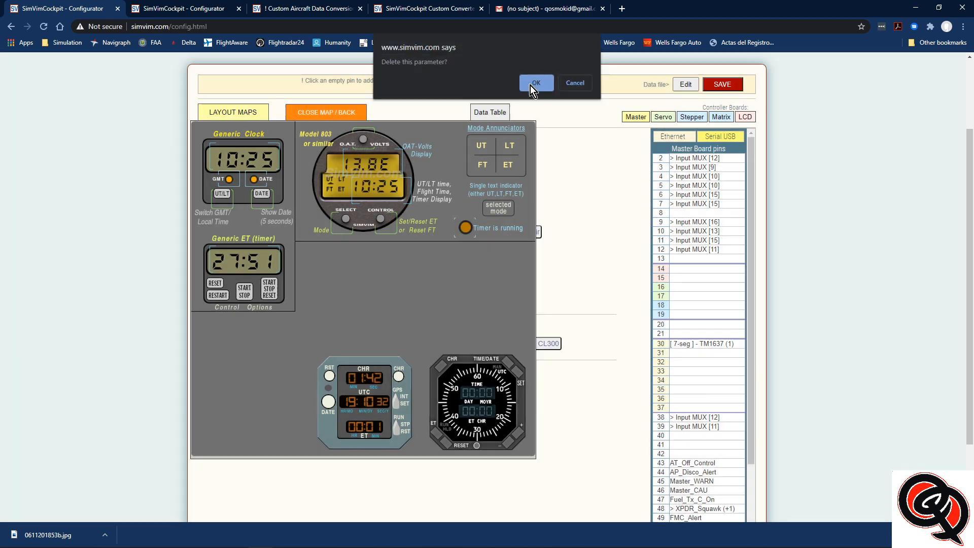
Delete the MFD_Engine parameter from input 13 of the multiplexer on master board pin 12
click(660, 249)
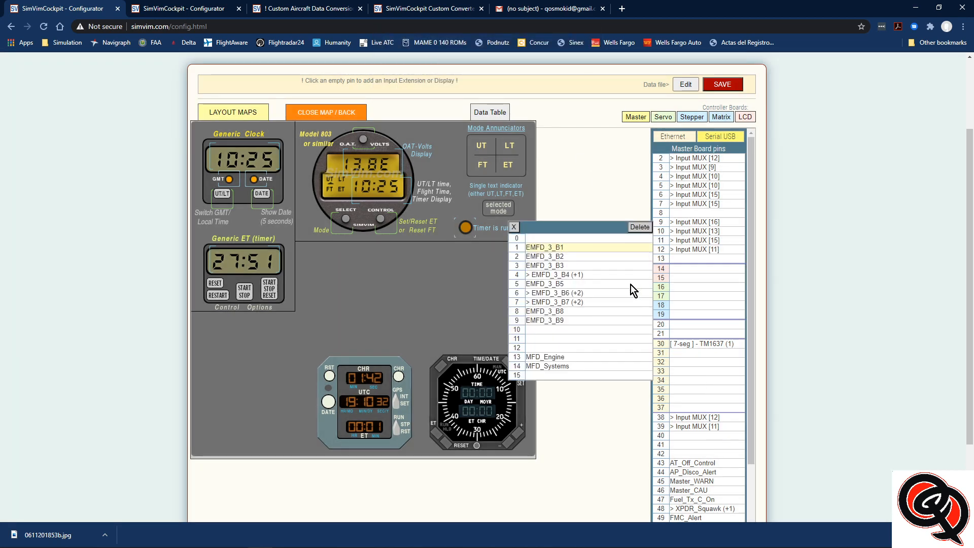
click(523, 358)
click(492, 296)
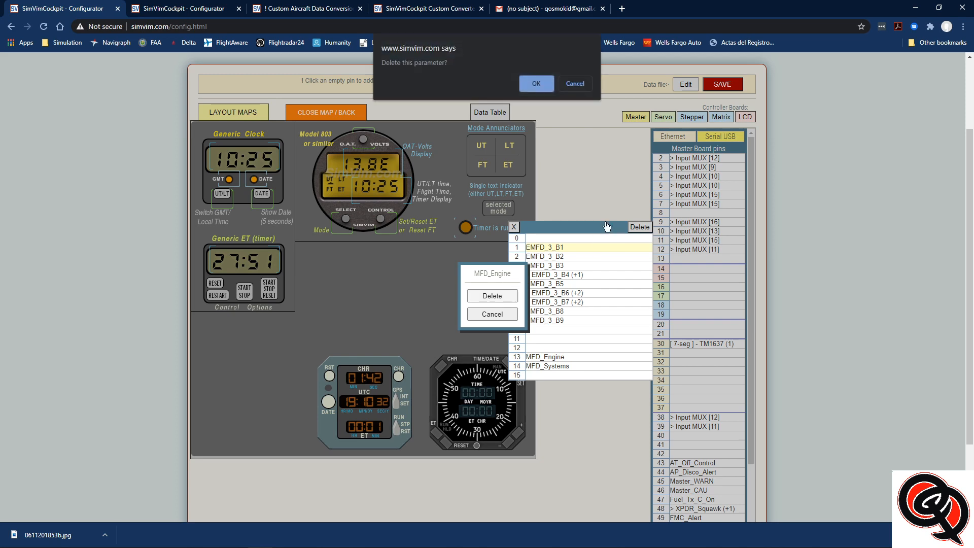
click(534, 86)
Delete the MFD_Systems parameter from input 14 of the pin 12 multiplexer
click(661, 249)
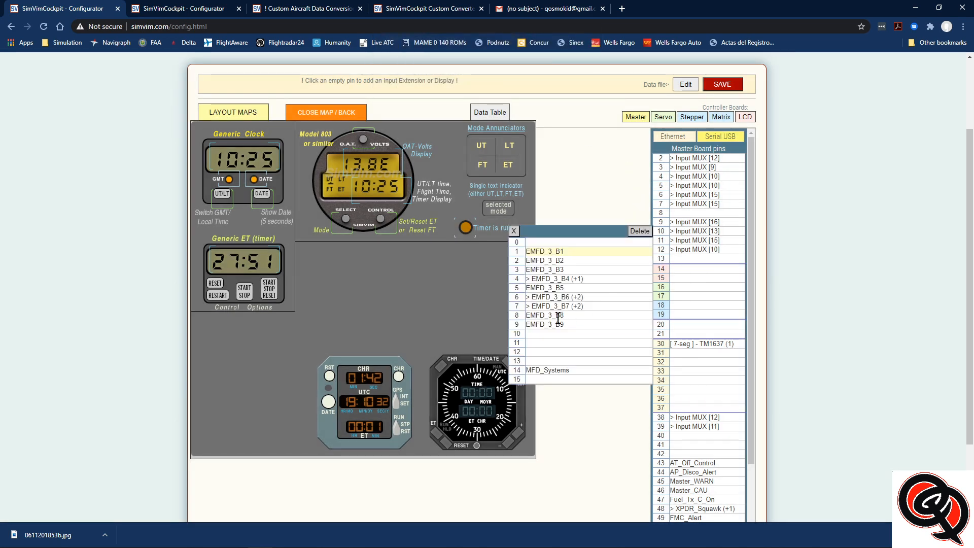
click(521, 375)
click(492, 296)
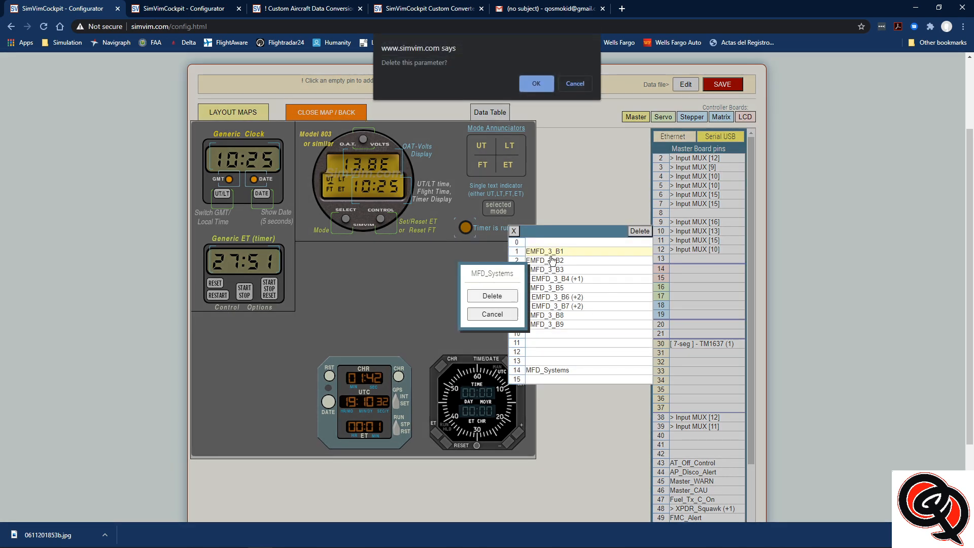
click(529, 84)
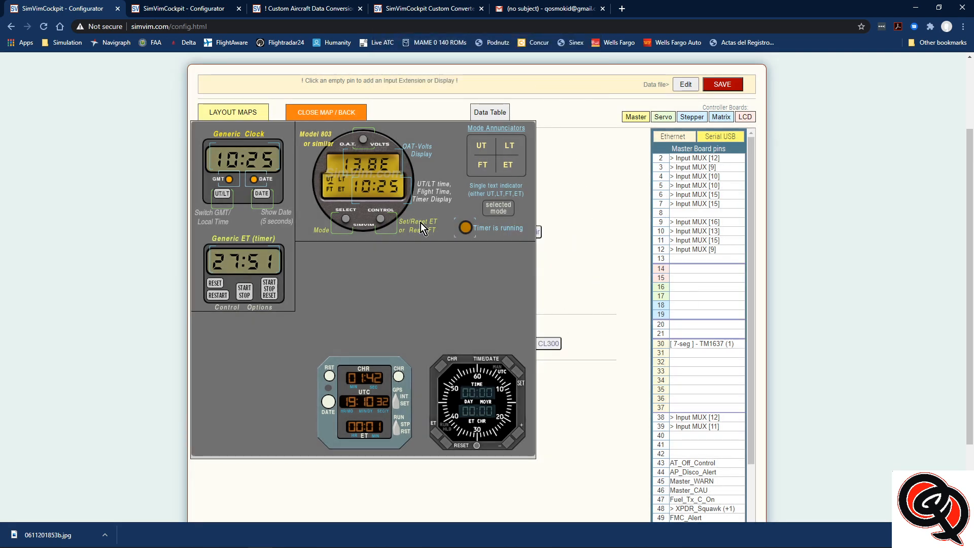
Assign the Model 803 clock's O.A.T./VOLTS button (OAT_Mode) to input 10 of the pin 12 multiplexer
click(363, 141)
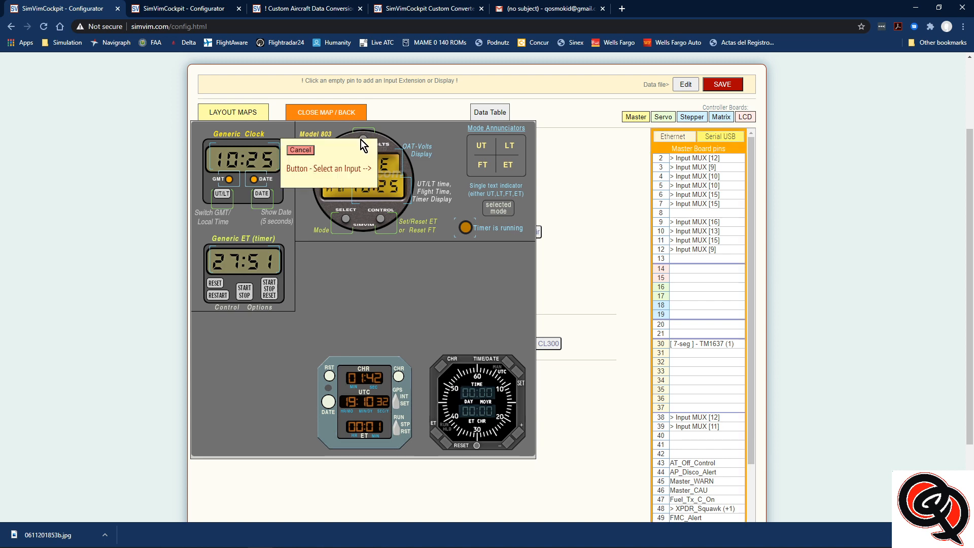
click(660, 250)
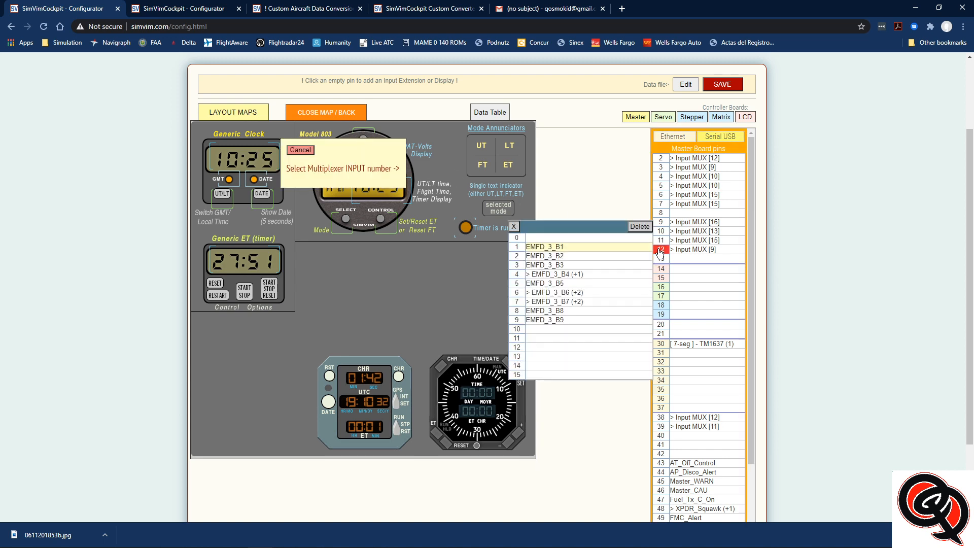
click(516, 330)
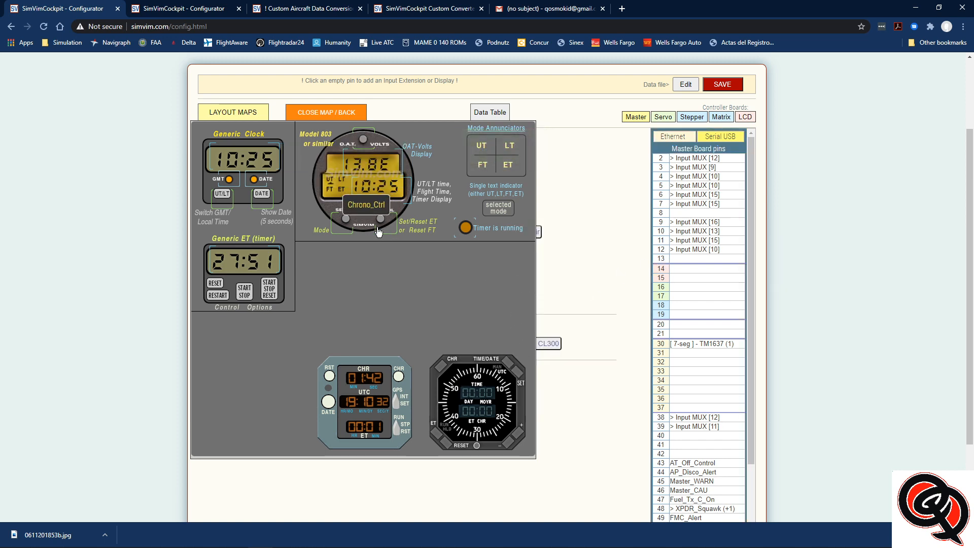
Assign the Model 803 clock's SELECT button (Chrono_Mode) to input 11 of the pin 12 multiplexer
click(342, 227)
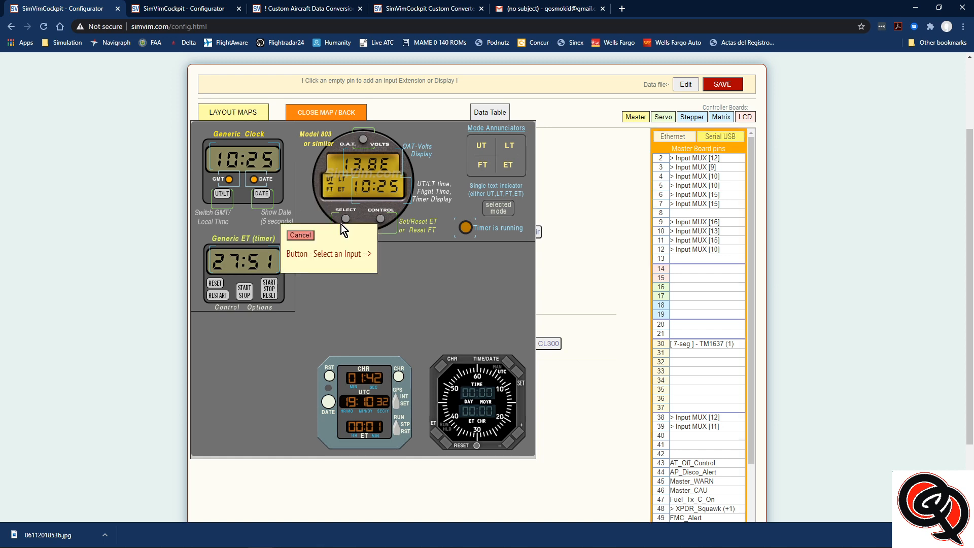
click(660, 249)
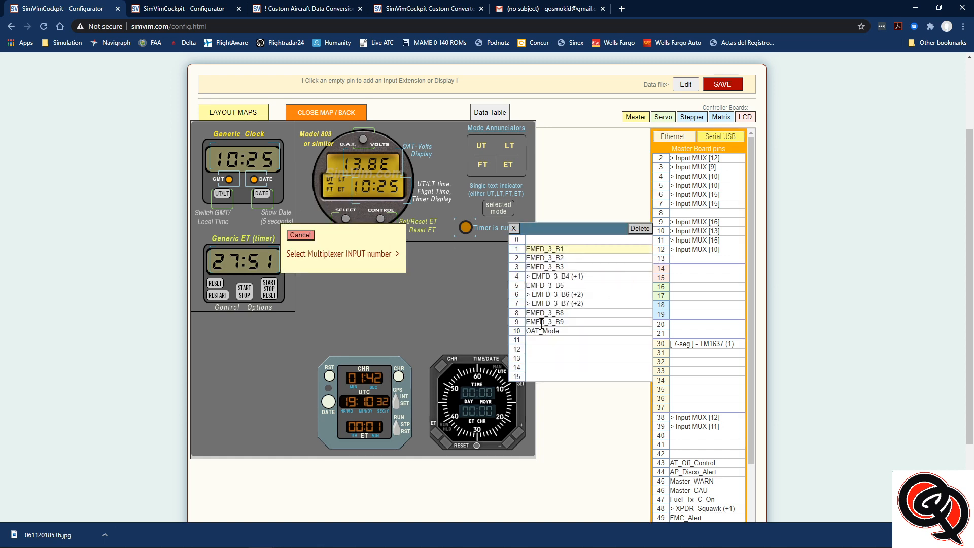
click(517, 341)
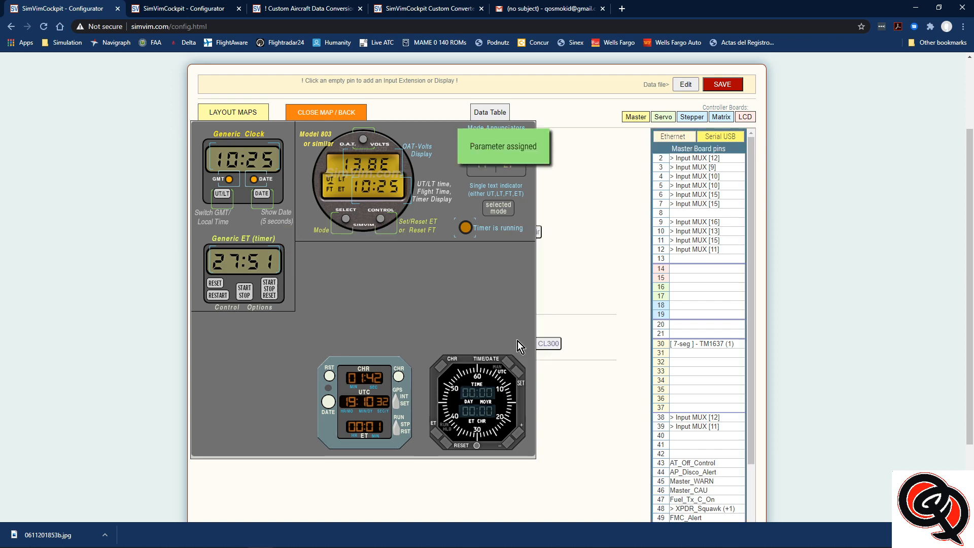
Assign the clock's CONTROL button (Chrono_Ctrl) to input 12 of the pin 12 multiplexer and review its input list
click(385, 226)
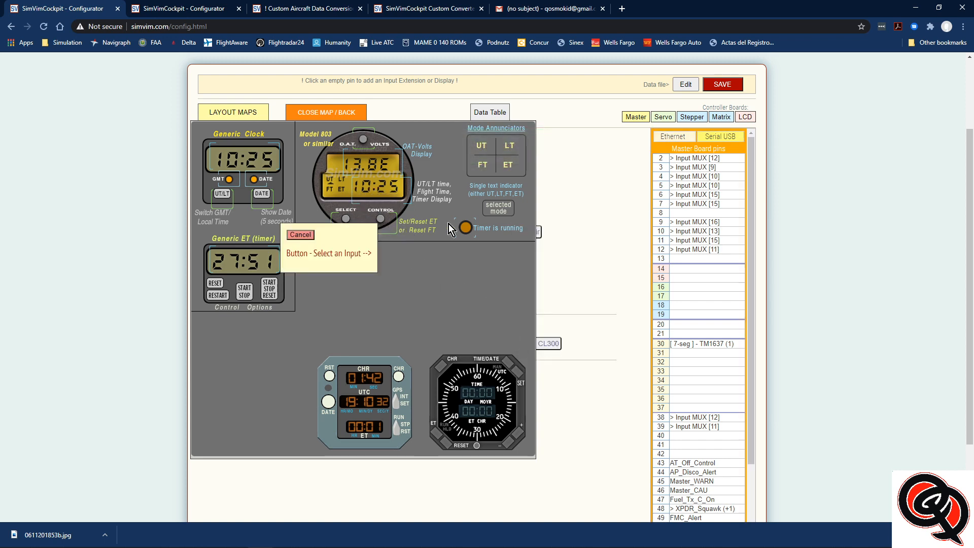
click(661, 249)
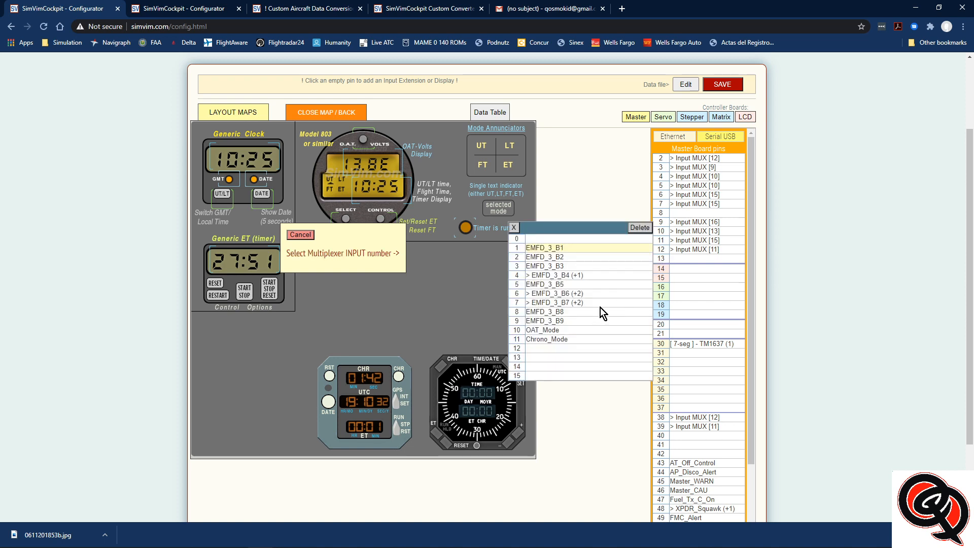
click(521, 350)
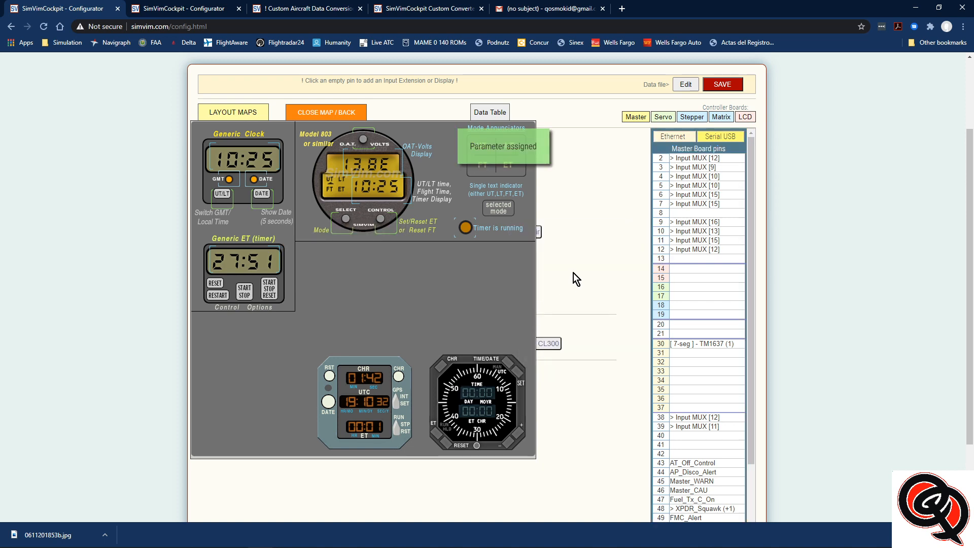
click(672, 250)
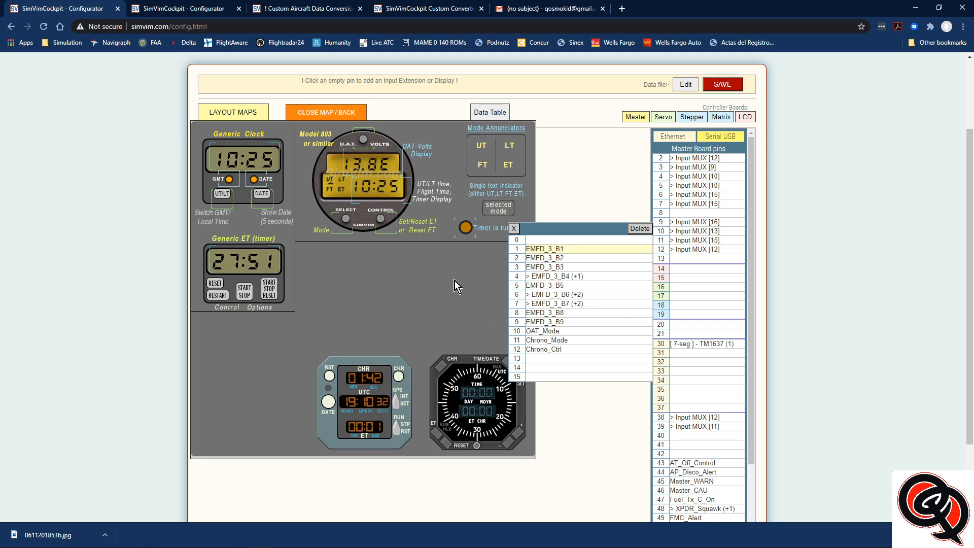
Close the clock layout map and open the King KR-87 type map from the ADF devices
click(336, 112)
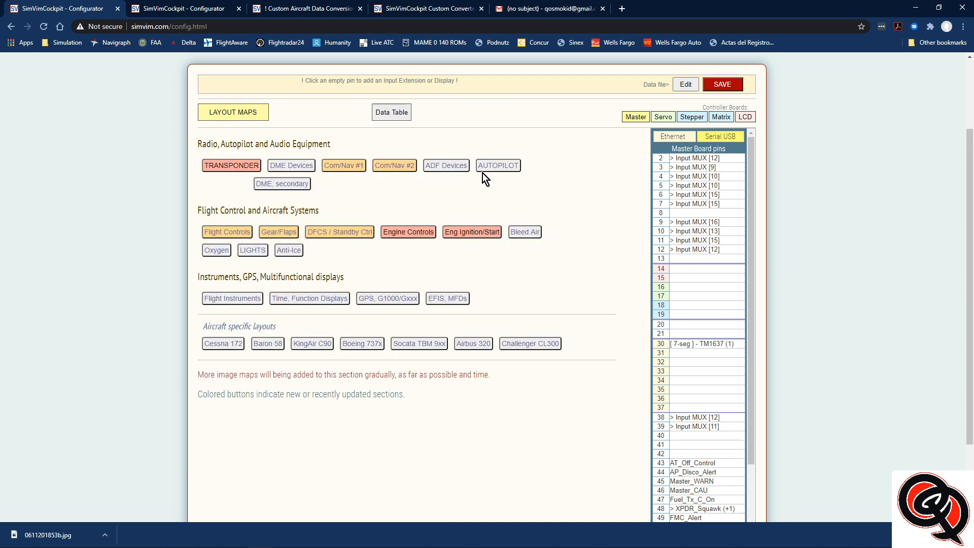
click(441, 167)
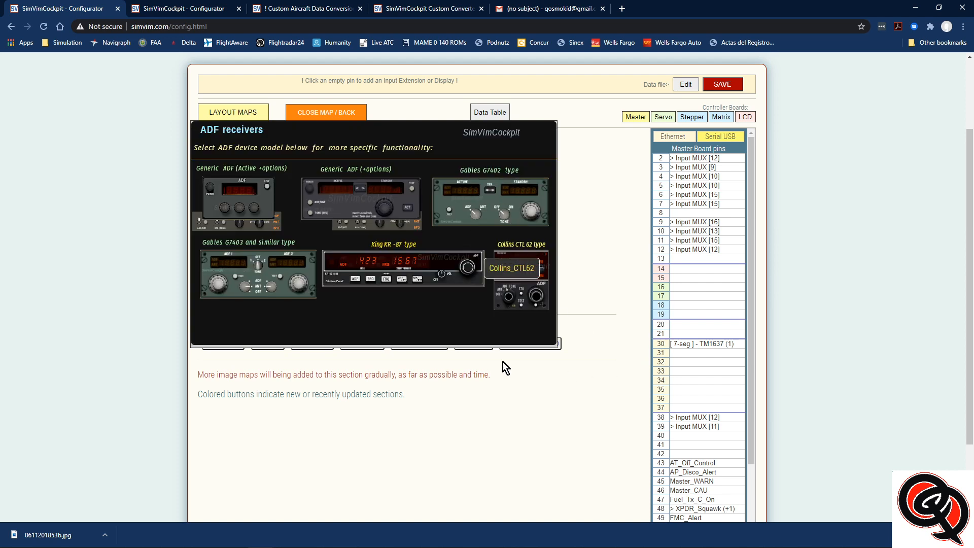
click(403, 266)
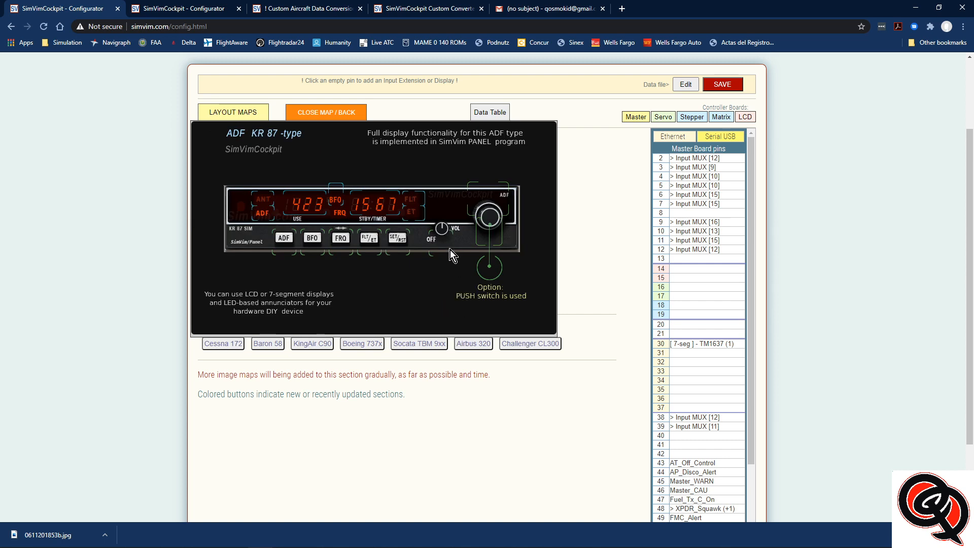
Assign the KR 87 ADF's FLT/ET button (ADF_Func) to input 13 of the pin 12 multiplexer
click(370, 246)
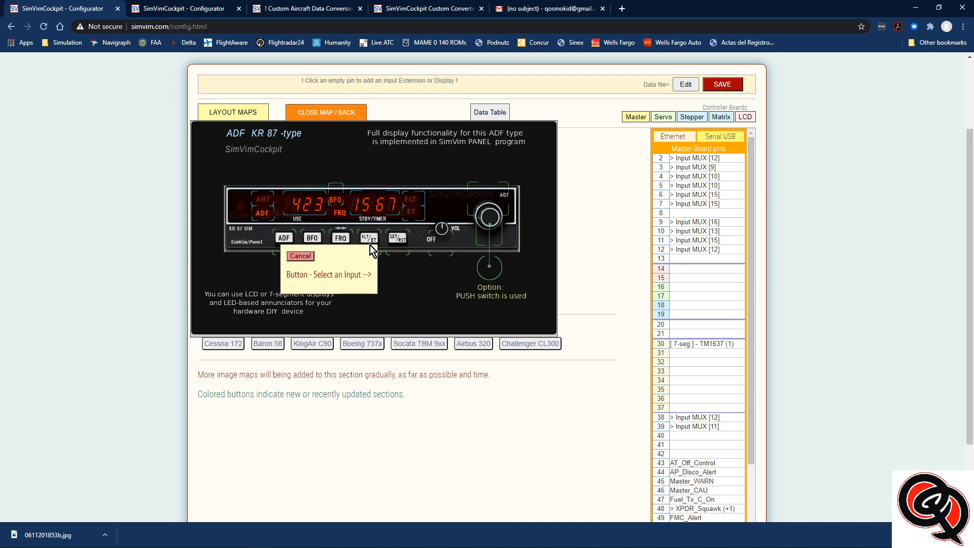
click(660, 249)
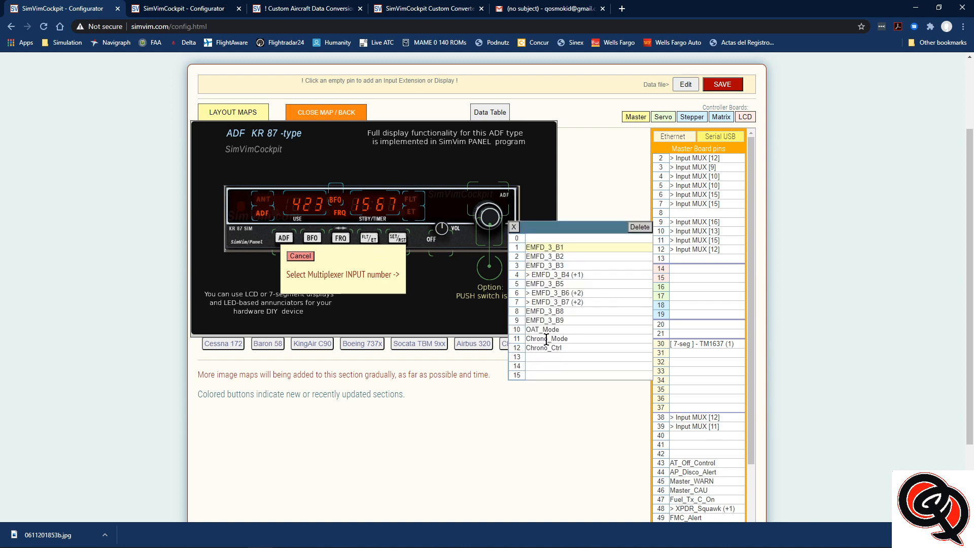
click(517, 356)
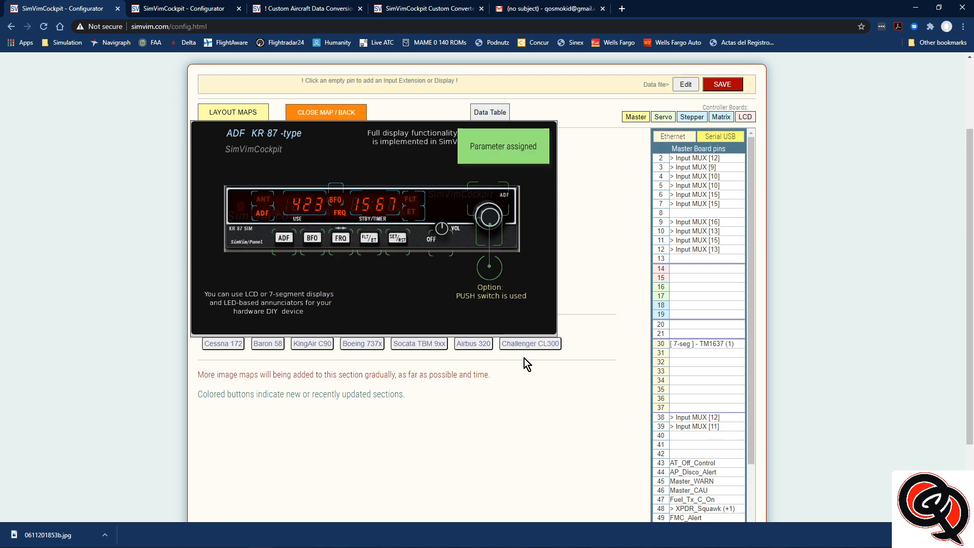
Assign the KR 87 ADF's SET/RST button (ADF_Timer) to input 14 of the pin 12 multiplexer and review its input list
click(398, 246)
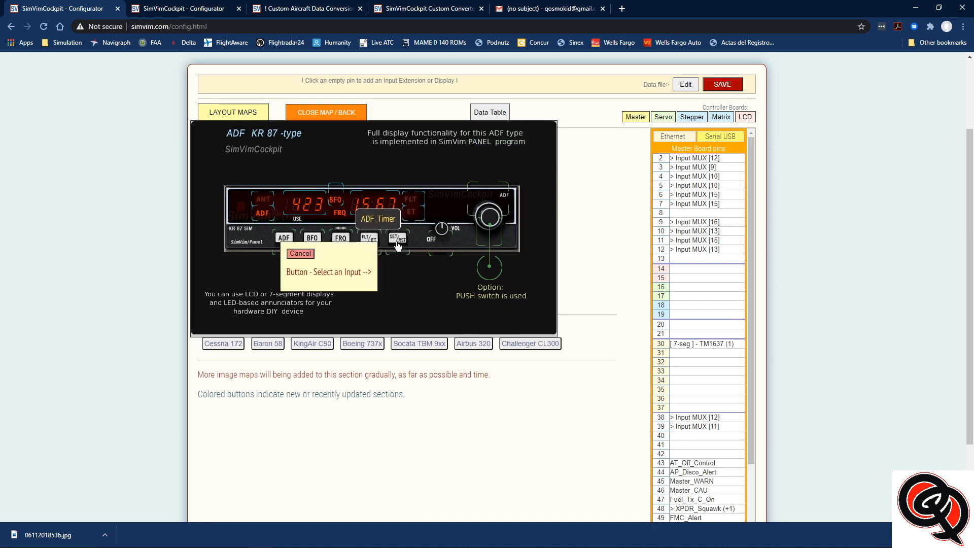
click(663, 251)
click(522, 366)
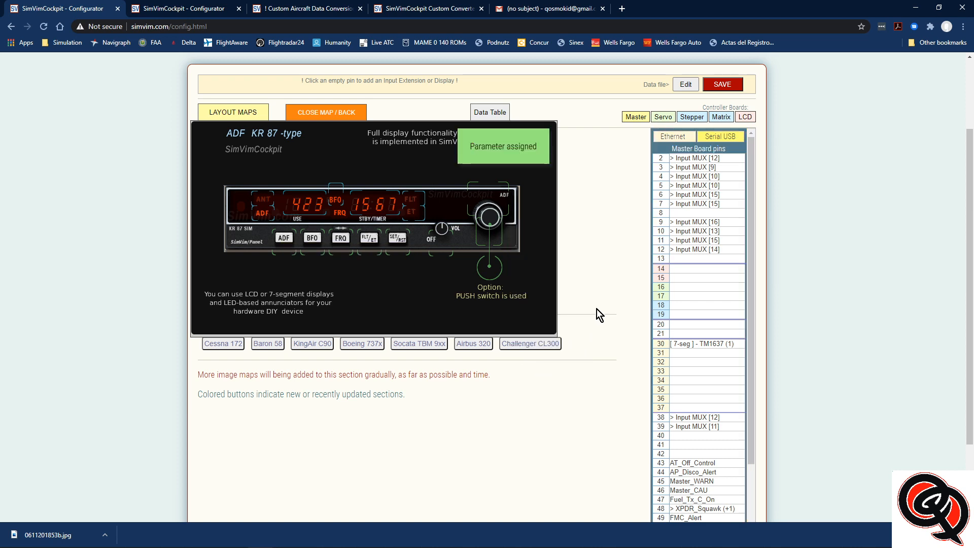
click(661, 250)
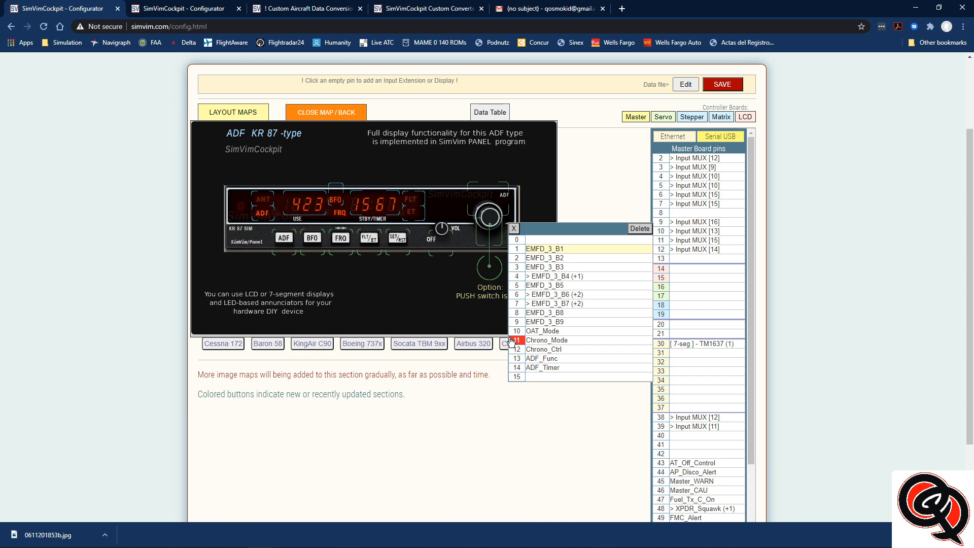
Save the configuration as data.cfg in C:\XPlane 11.50\Resources\plugins\SimVim, replacing the existing file
click(721, 83)
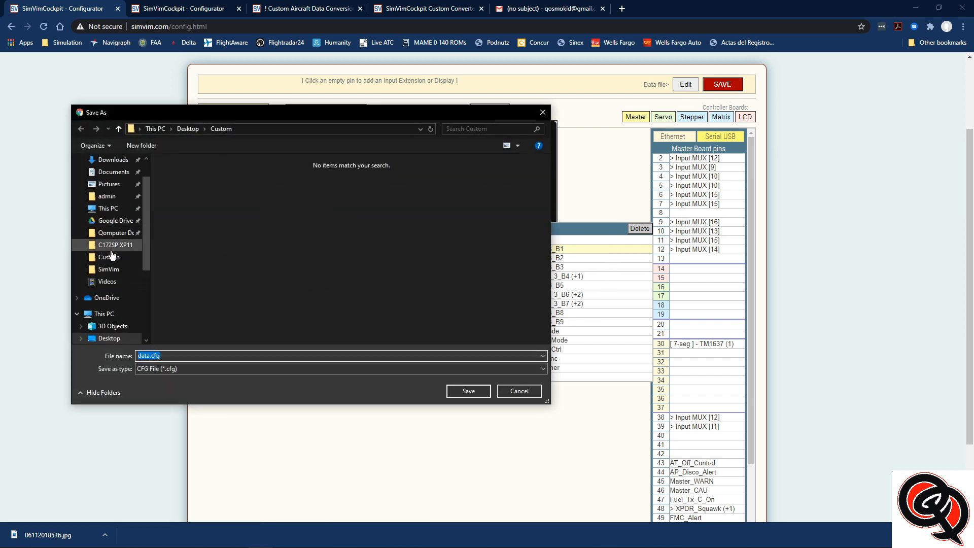
click(106, 315)
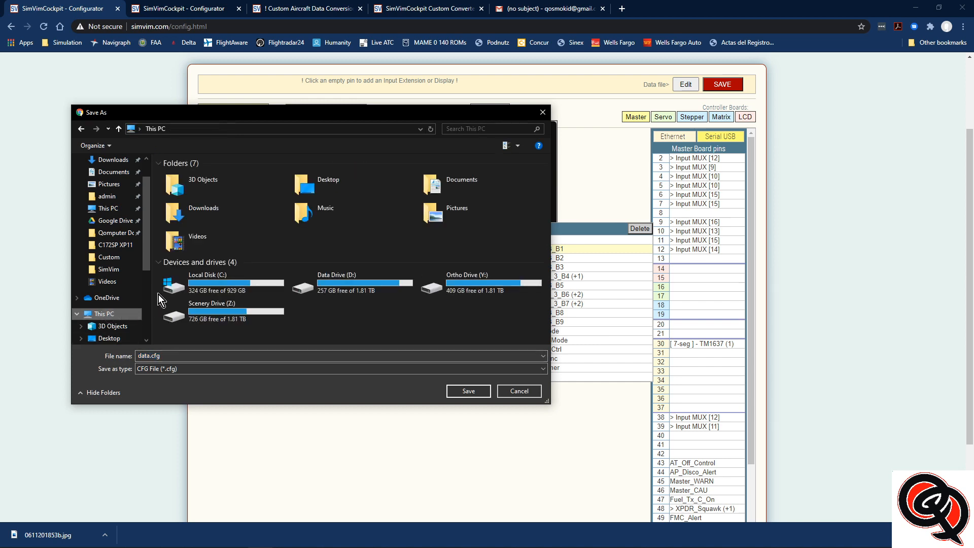
double_click(198, 285)
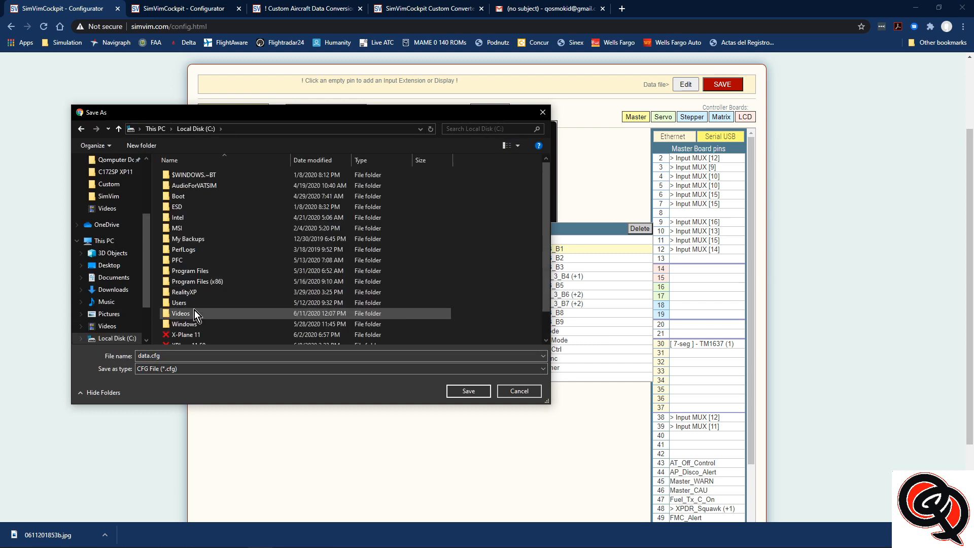
scroll(194, 309, down, 1)
double_click(187, 320)
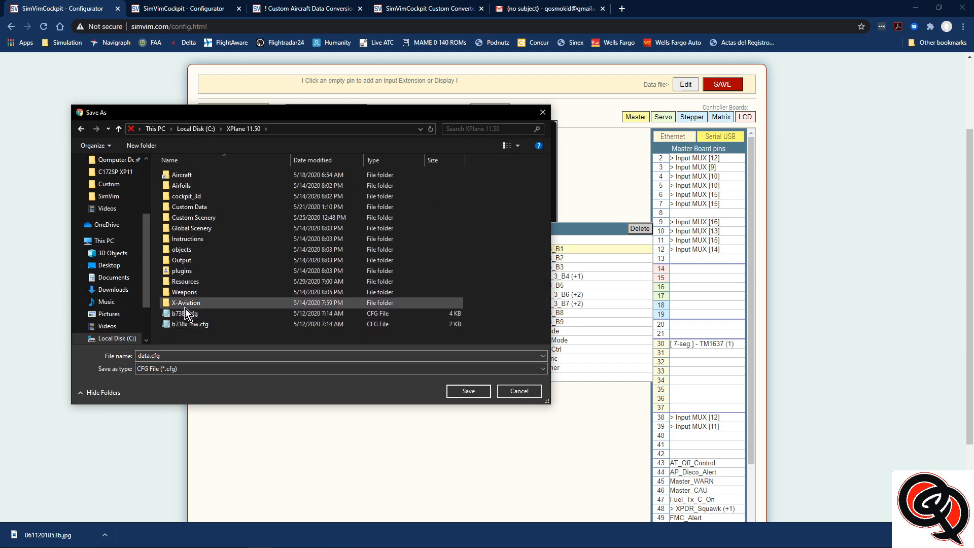
double_click(185, 283)
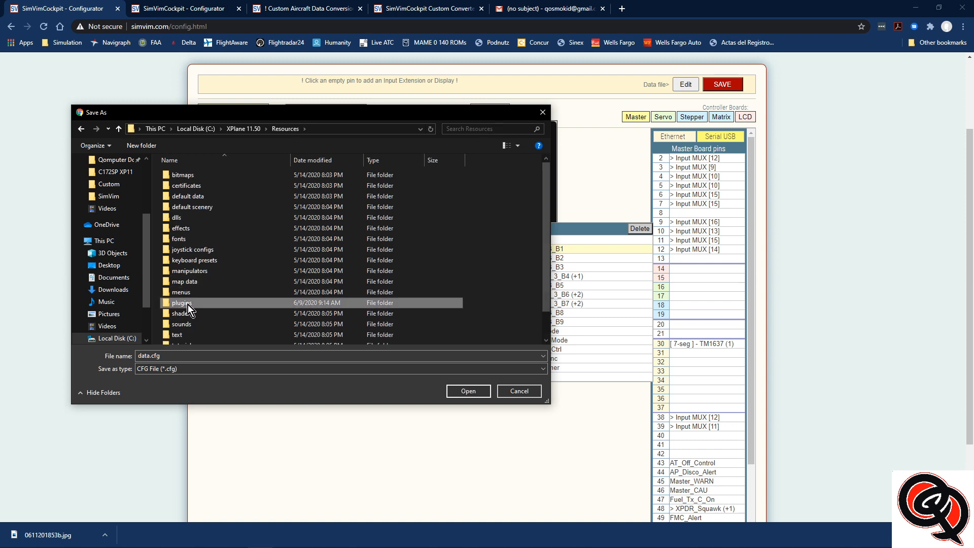
double_click(187, 303)
scroll(188, 336, down, 2)
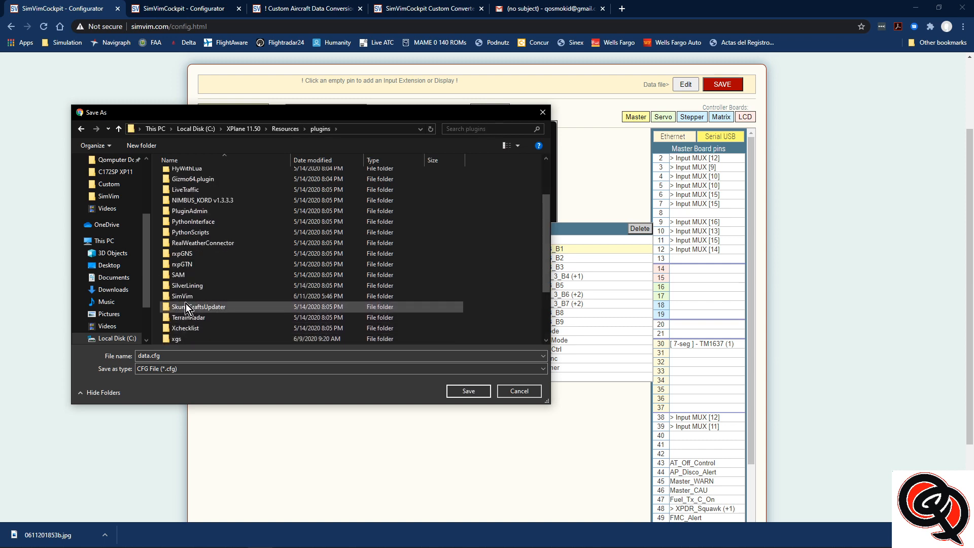
double_click(184, 299)
click(184, 207)
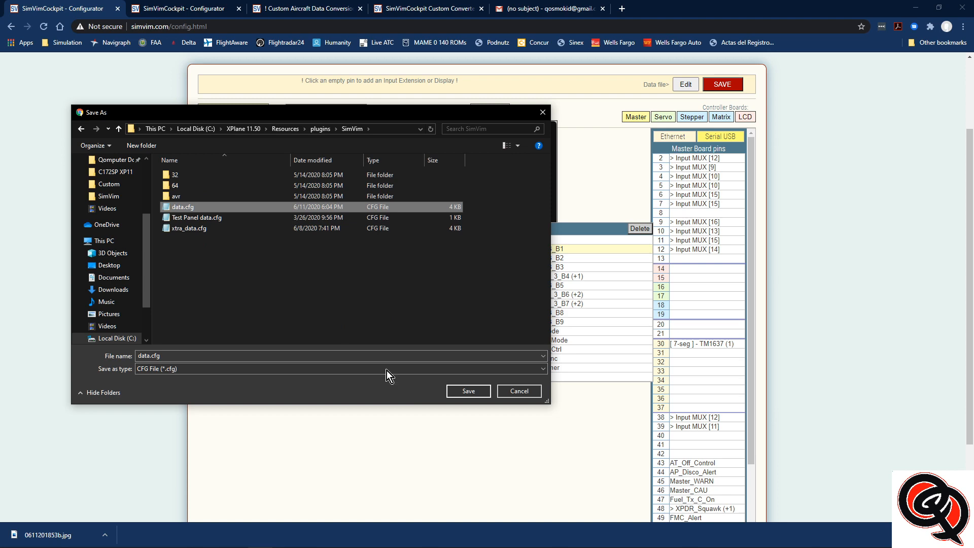
click(473, 389)
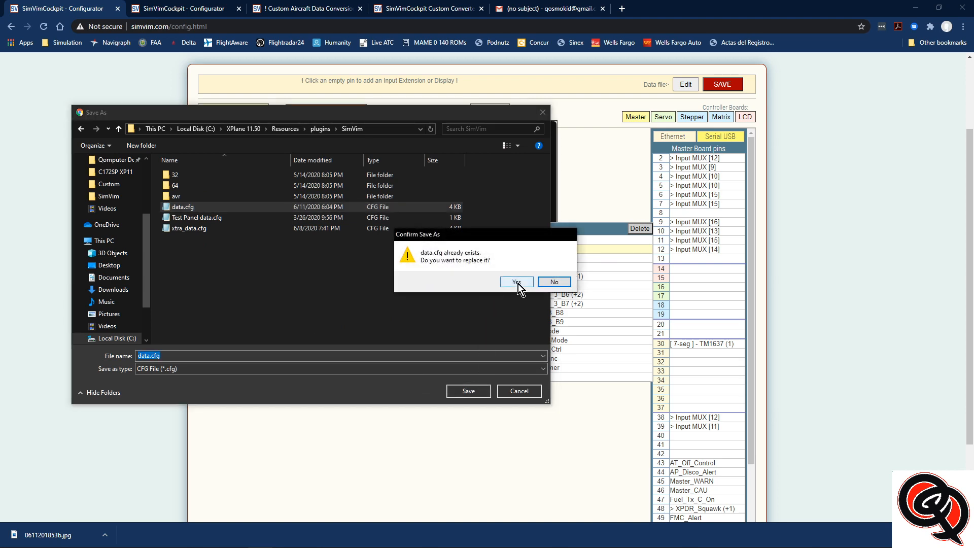
click(518, 283)
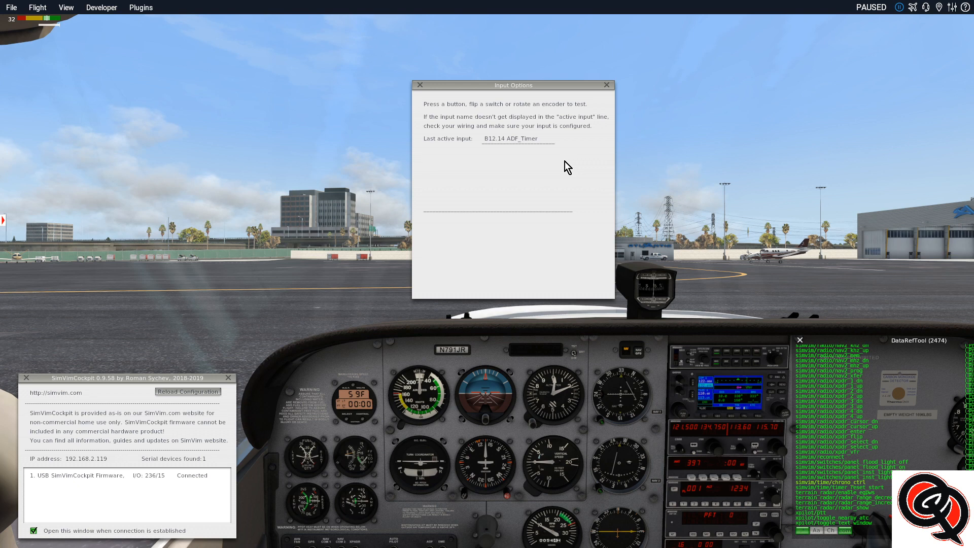
In X-Plane, examine the panel clock and the ADF radio up close while testing the newly assigned inputs
scroll(355, 413, up, 4)
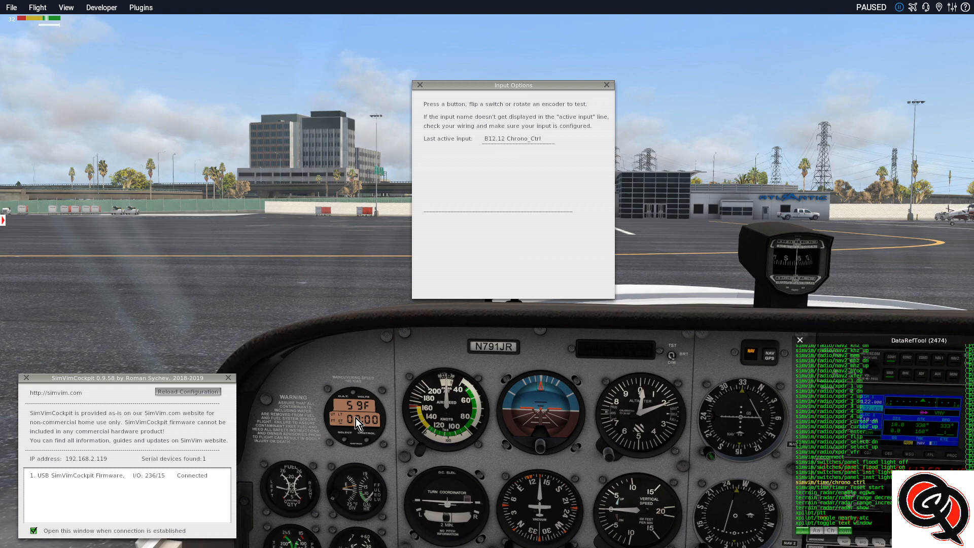
drag(374, 345, 431, 352)
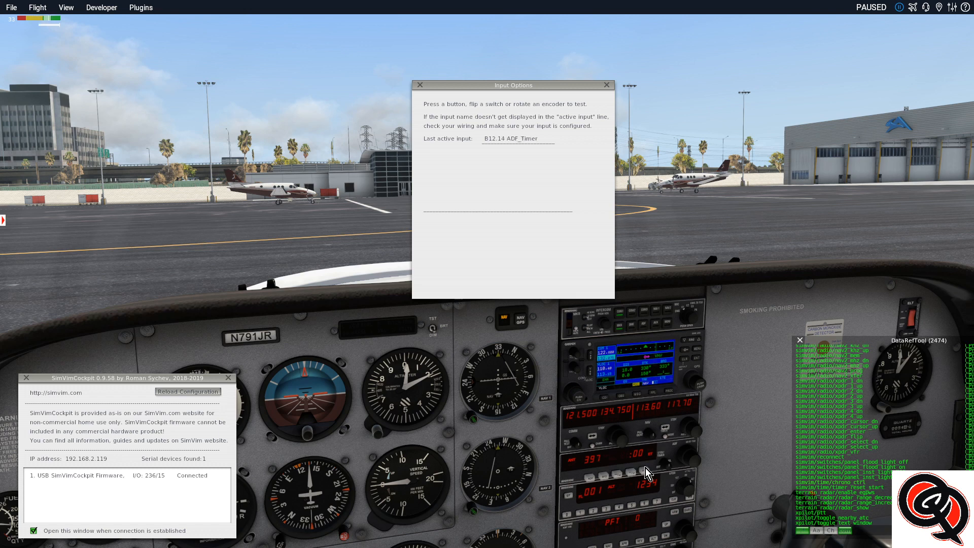
Operate the ADF radio's timer buttons in the paused cockpit and examine the radio's display up close
click(632, 473)
click(631, 473)
click(631, 473)
scroll(742, 510, up, 3)
drag(748, 433, 747, 446)
scroll(747, 445, up, 5)
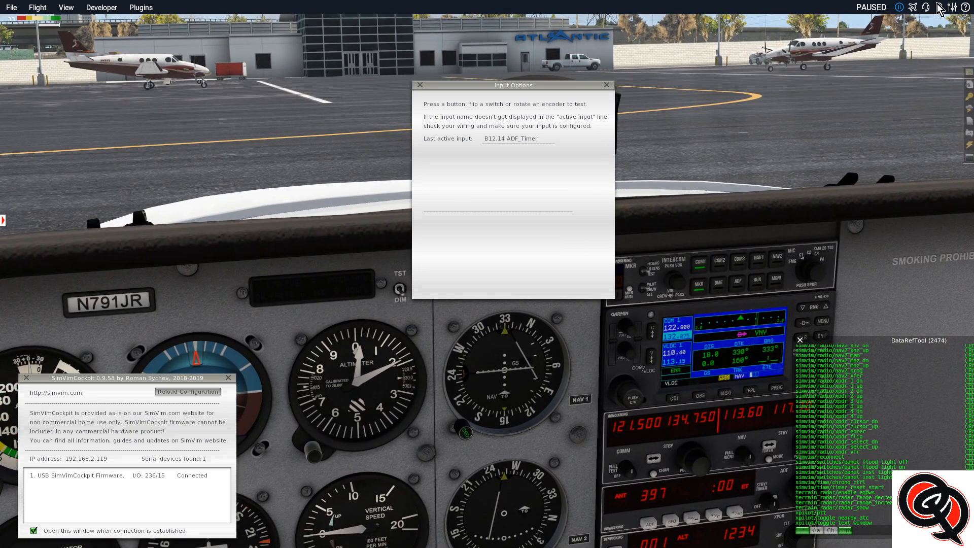
Resume the simulation and test the timer reset button on the ADF radio while its elapsed timer runs
click(899, 7)
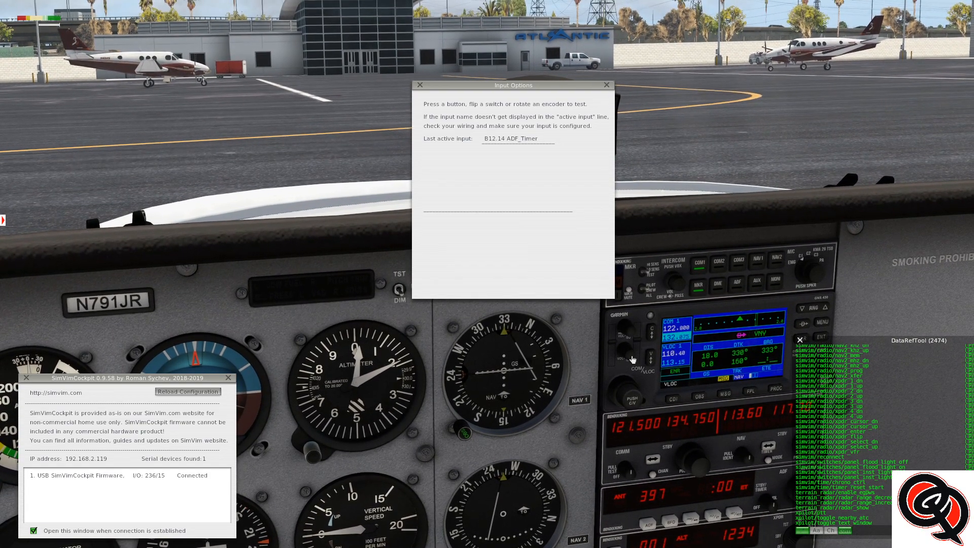
drag(569, 350, 601, 358)
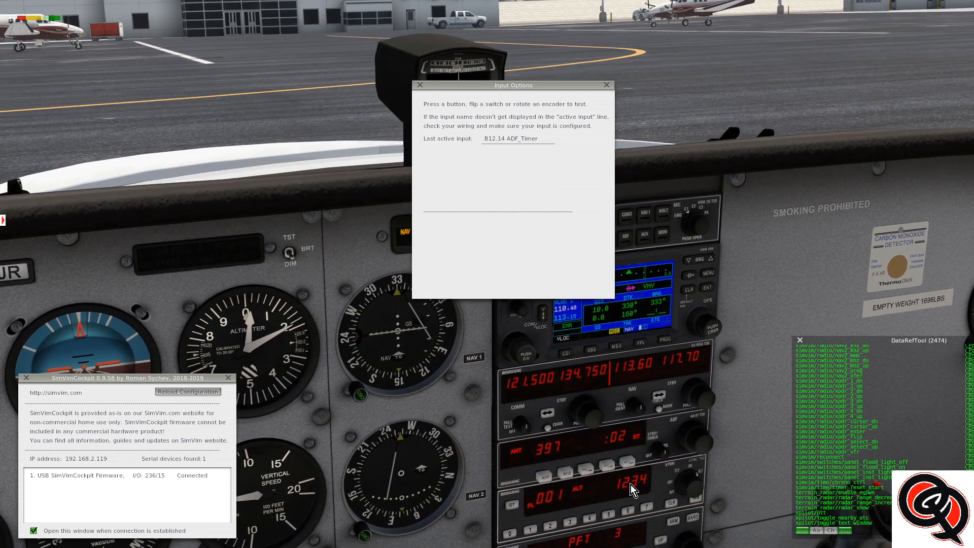
click(629, 463)
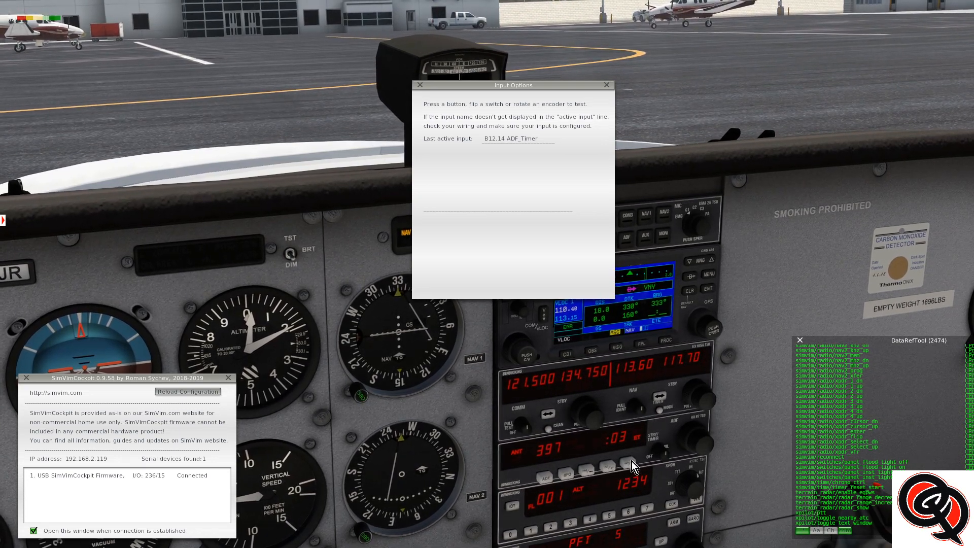
drag(442, 419, 343, 394)
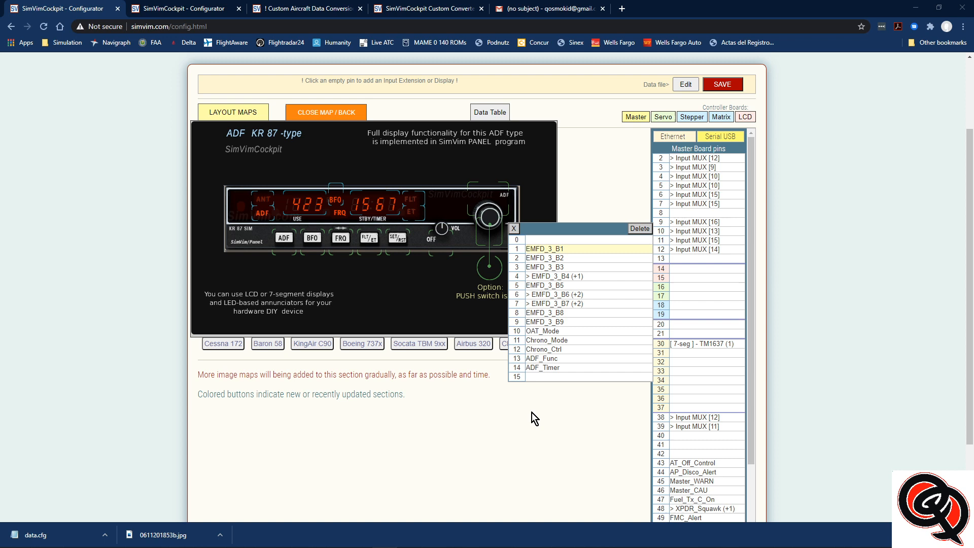
In the browser, close the multiplexer input list and open the Personal Converter through the Custom Aircraft Data Conversion page
click(513, 228)
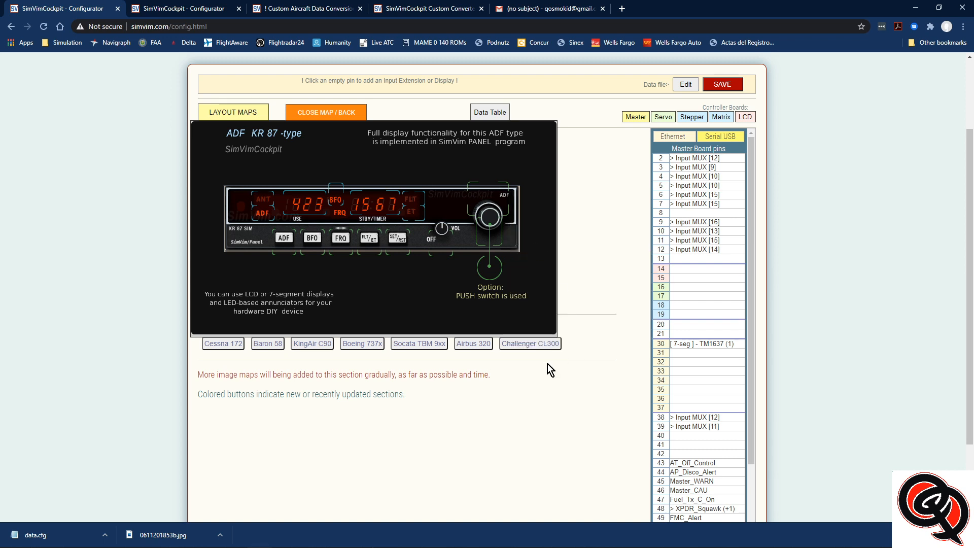
scroll(605, 251, up, 2)
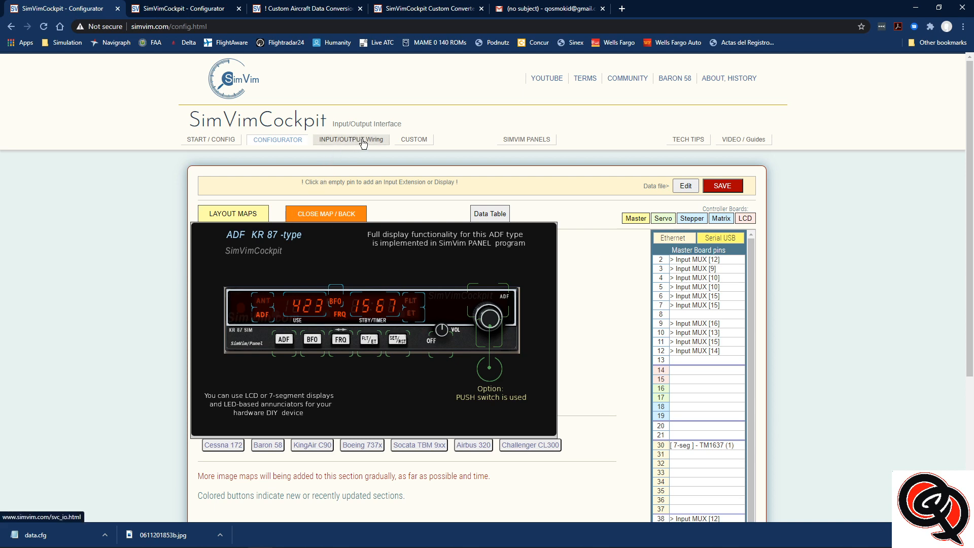
click(403, 141)
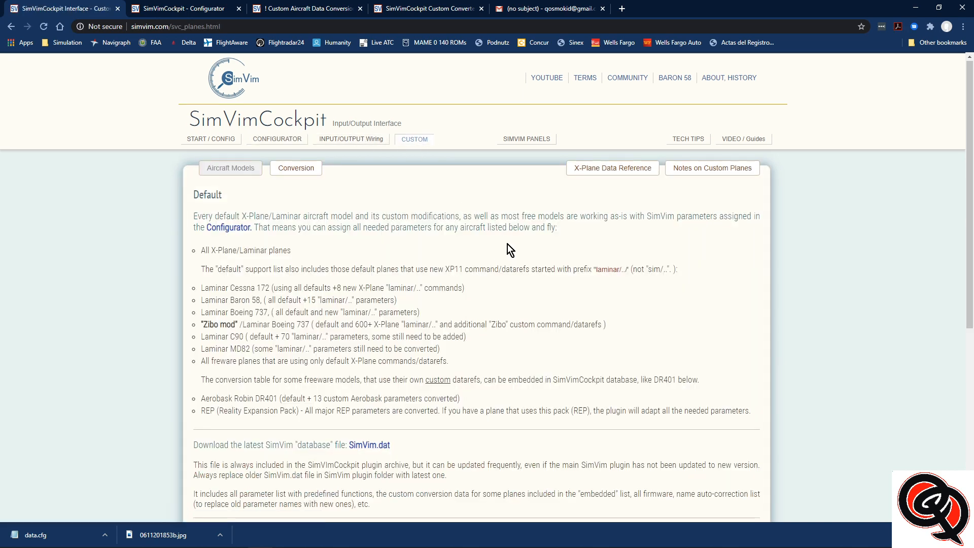
scroll(507, 244, down, 5)
click(560, 405)
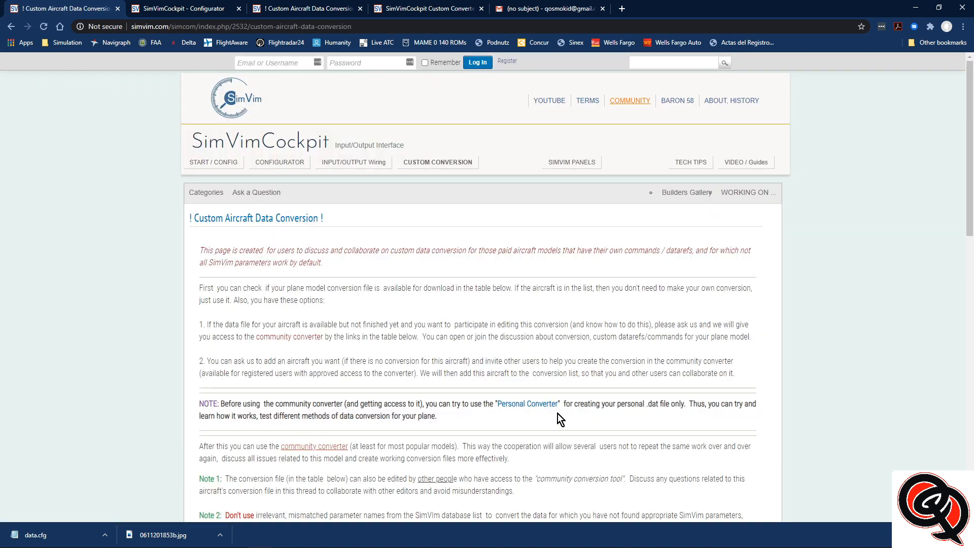
click(521, 404)
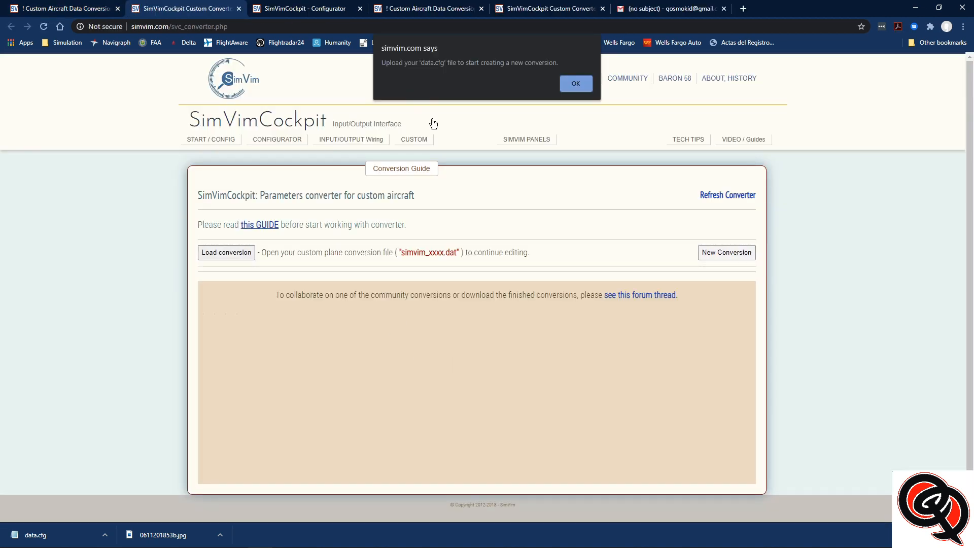
Start a new custom aircraft conversion from data.cfg in the SimVim plugin folder
click(571, 84)
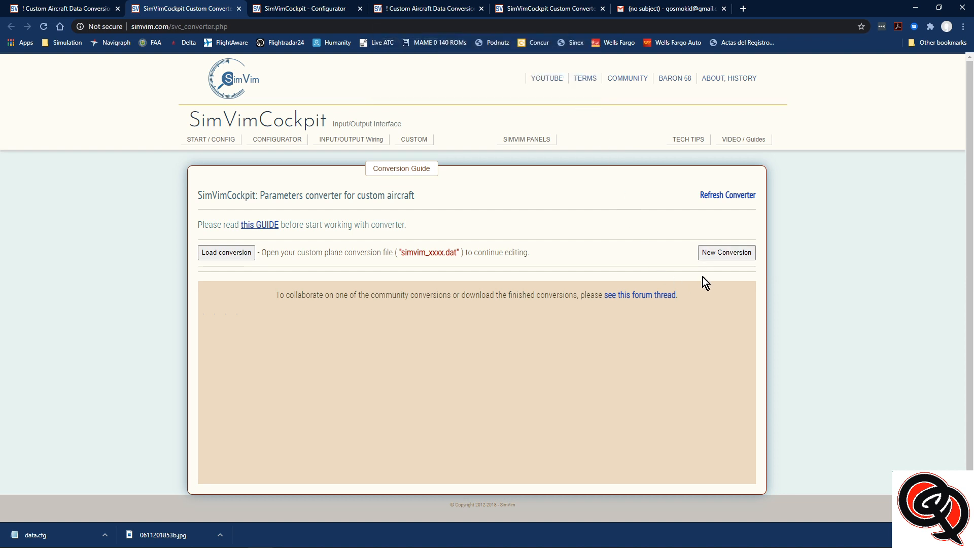
click(714, 253)
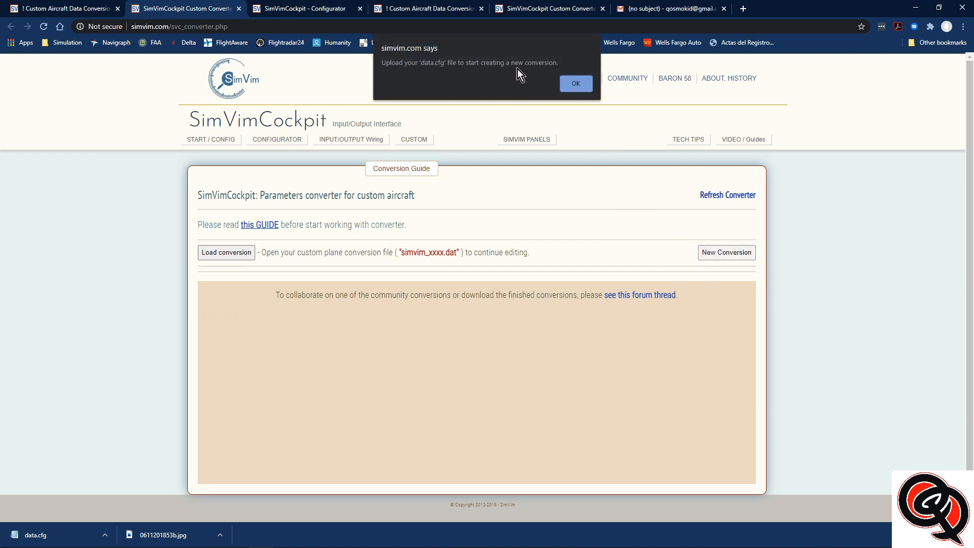
click(578, 85)
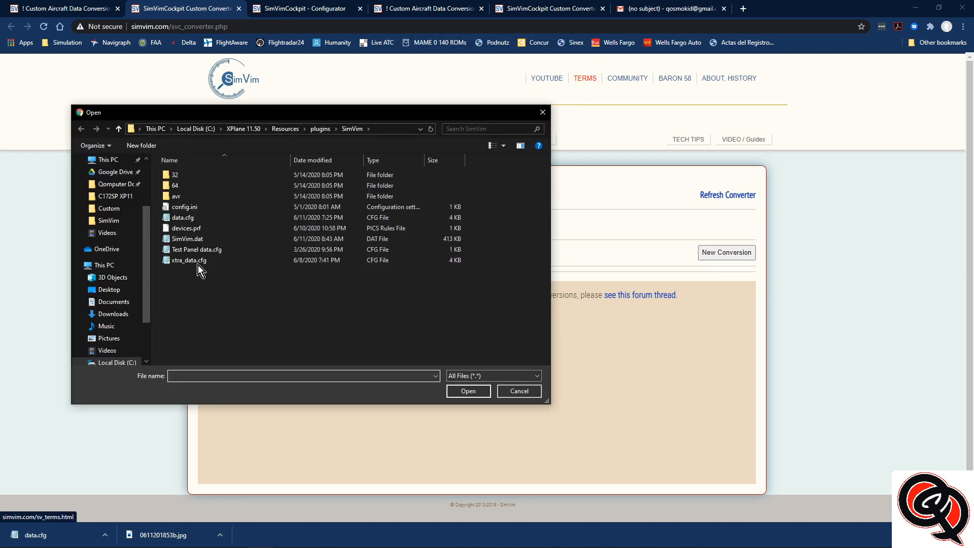
click(192, 219)
click(468, 391)
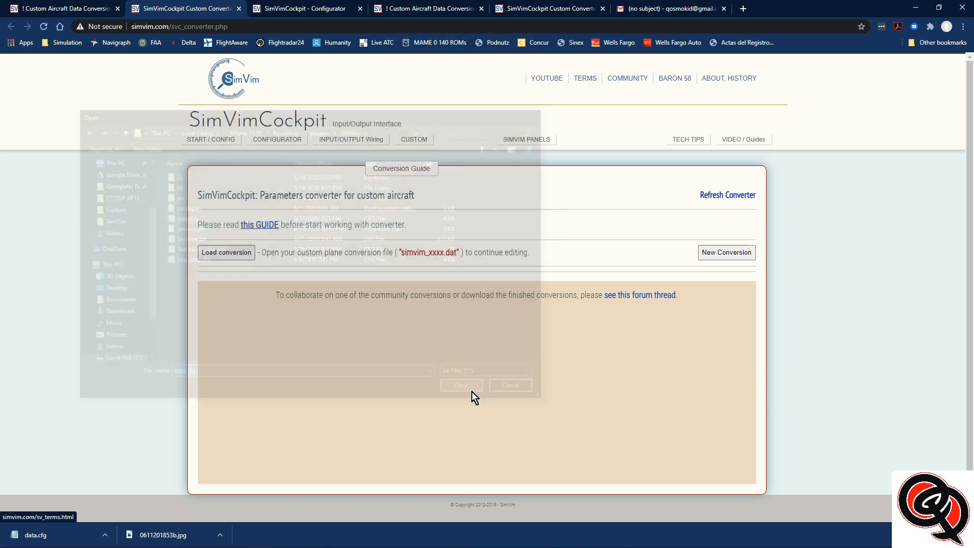
Select OAT_Mode, Chrono_Mode and Chrono_Ctrl as the parameters that need custom conversion
scroll(672, 339, down, 1)
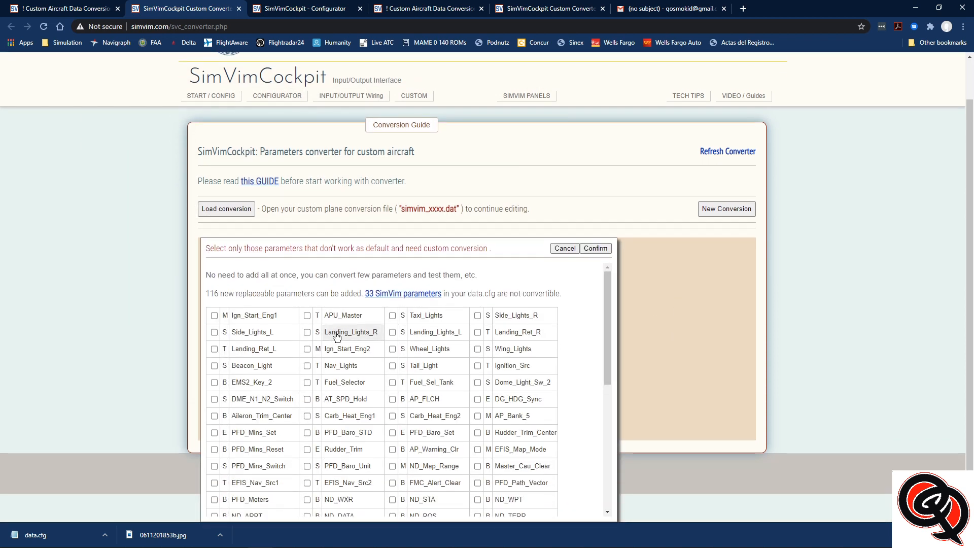
scroll(507, 317, down, 2)
scroll(525, 322, up, 2)
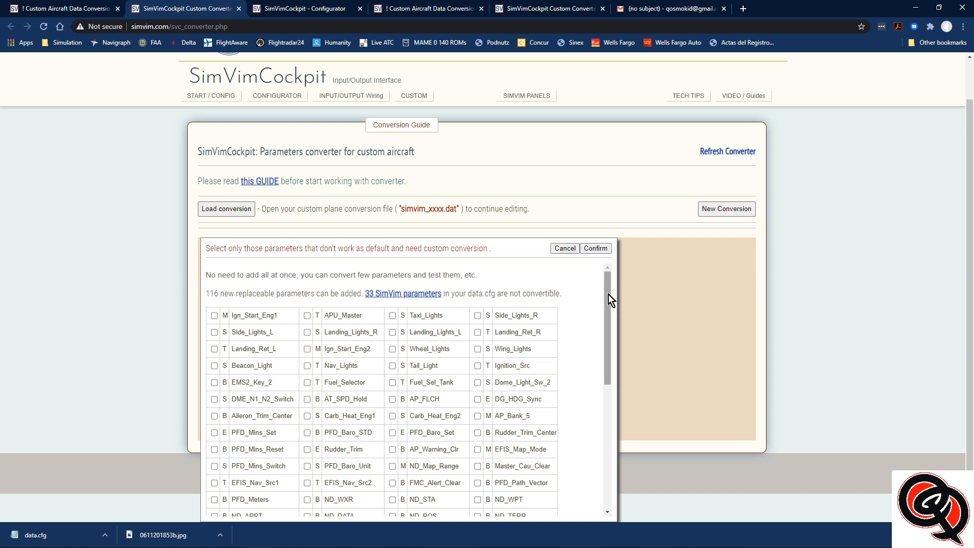
drag(607, 294, 594, 437)
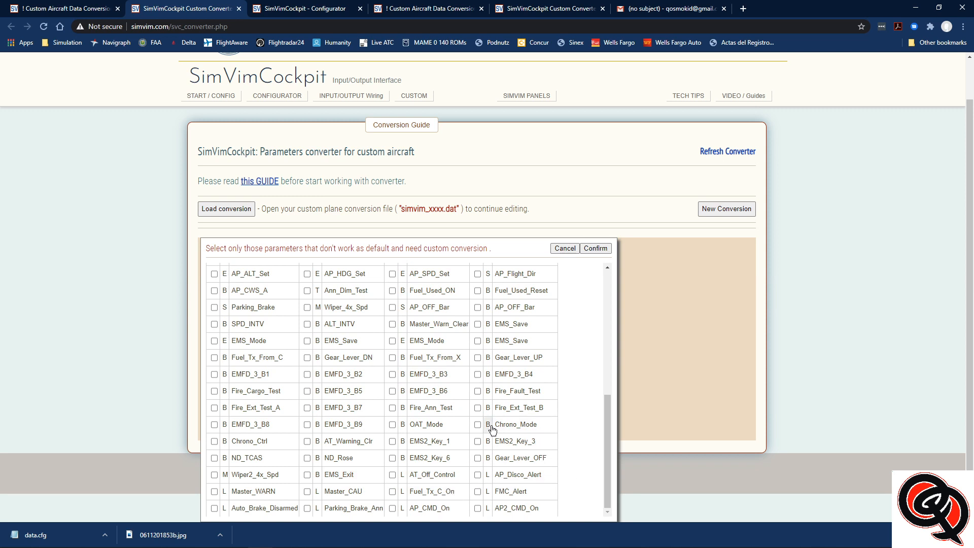
click(477, 425)
click(214, 441)
Switch to X-Plane and reposition the DataRefTool window to inspect its command list
key(alt+Tab)
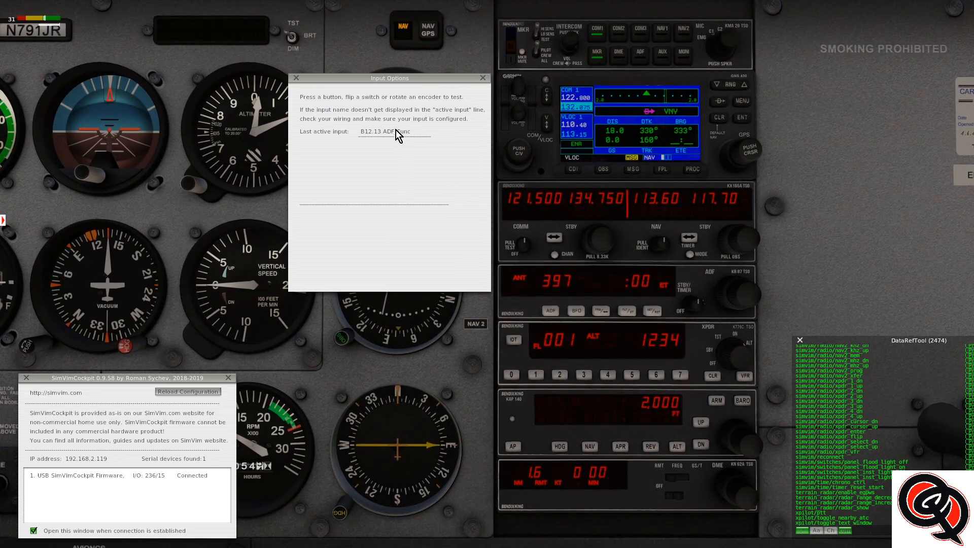
drag(839, 341, 807, 237)
click(798, 427)
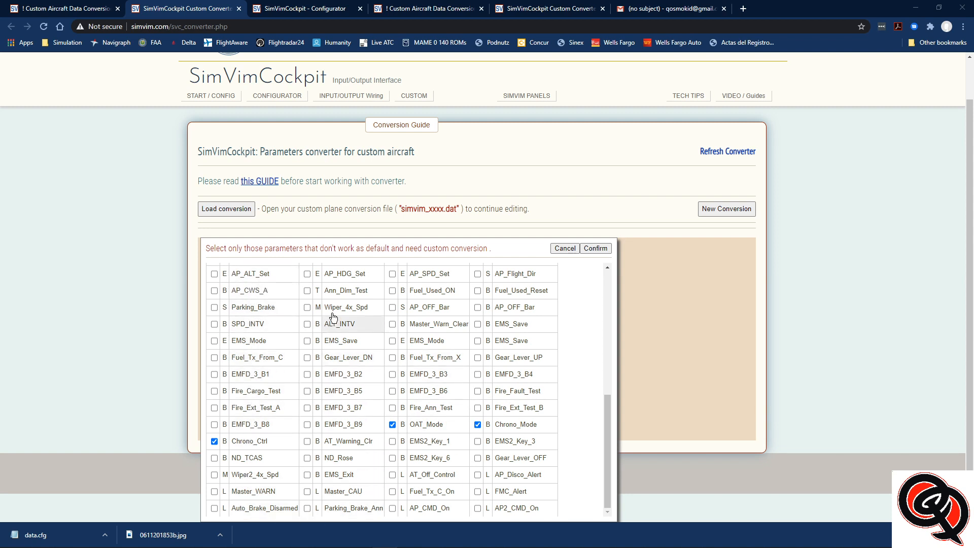
In the browser's converter, review the list of SimVim parameters in data.cfg that are not convertible
scroll(443, 319, up, 5)
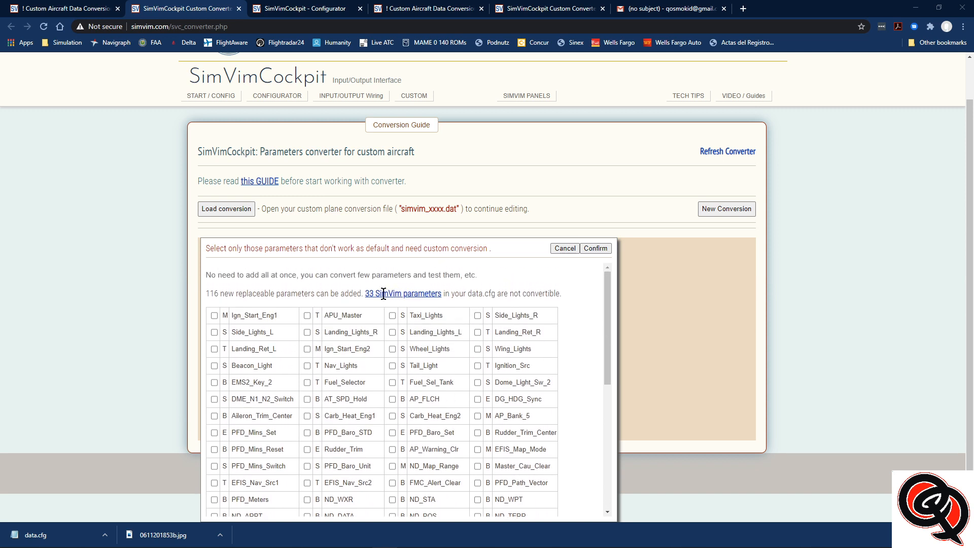
click(401, 294)
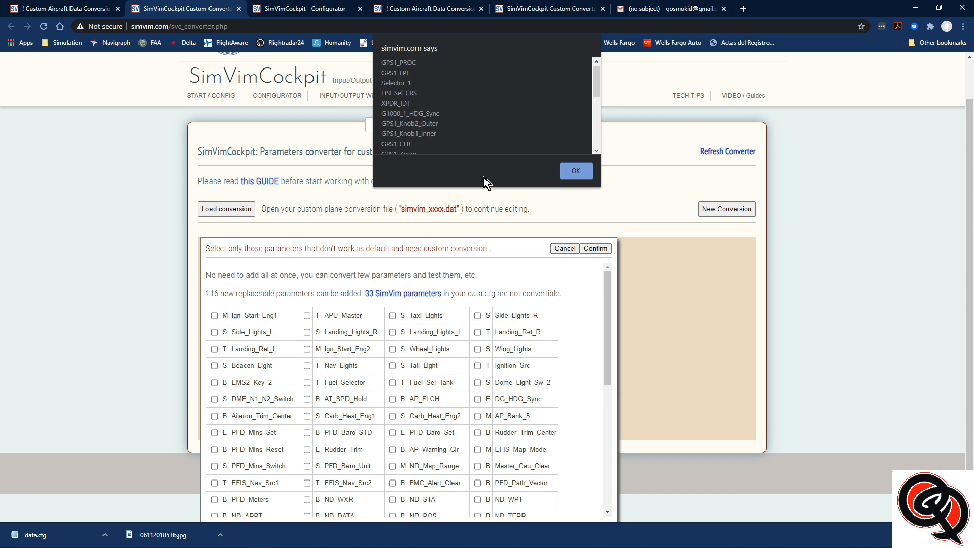
scroll(416, 114, down, 4)
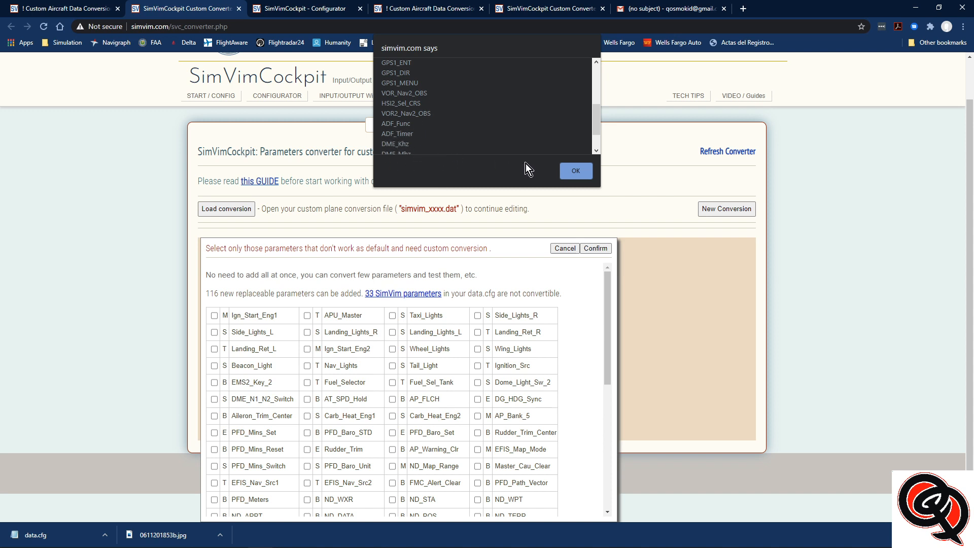
click(582, 173)
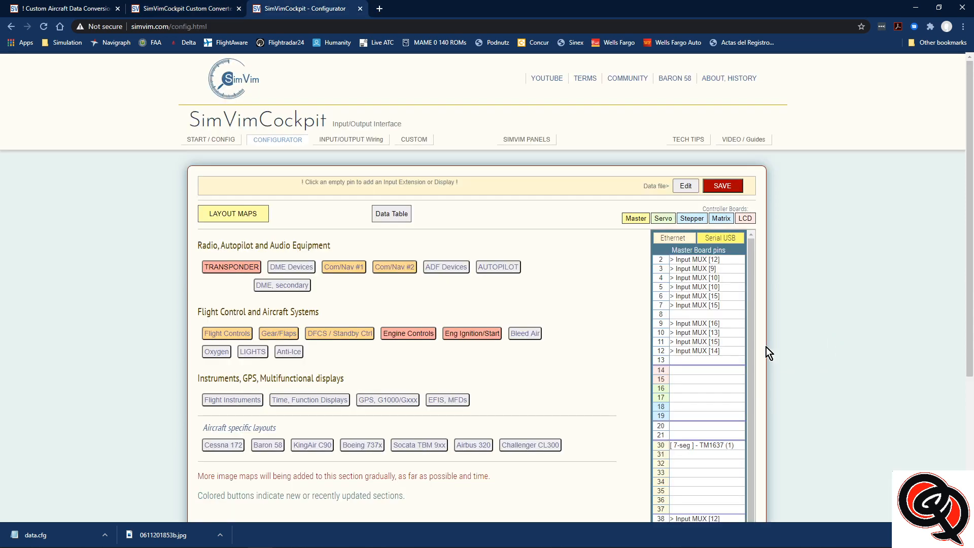
In the Configurator, replace inputs 13 and 14 of the pin 12 multiplexer with MFD_Engine and MFD_Systems using the data table
click(663, 358)
scroll(601, 360, down, 2)
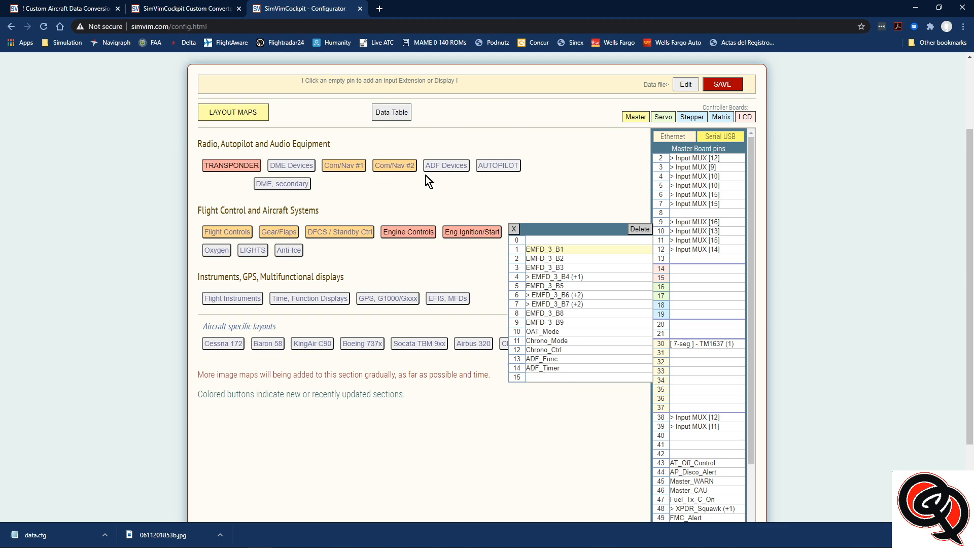
click(391, 113)
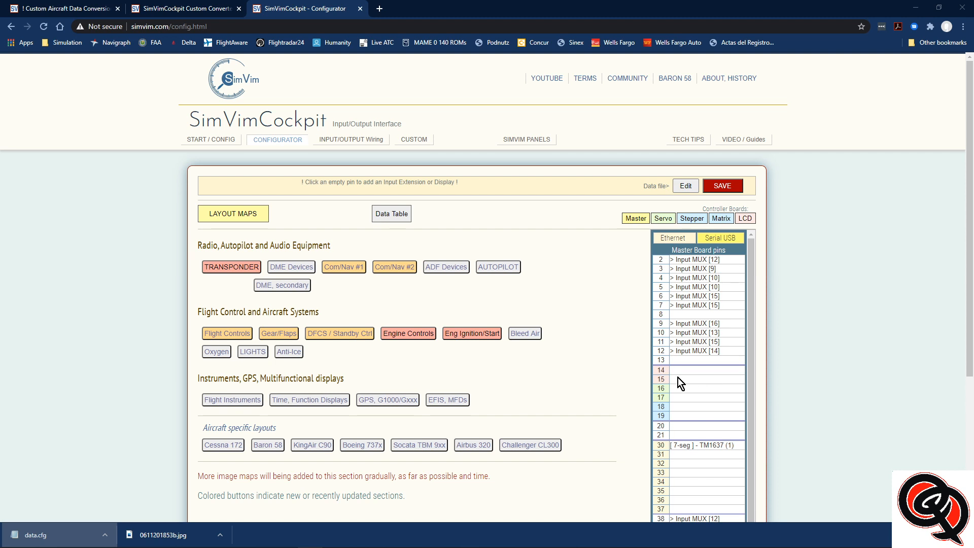
click(661, 352)
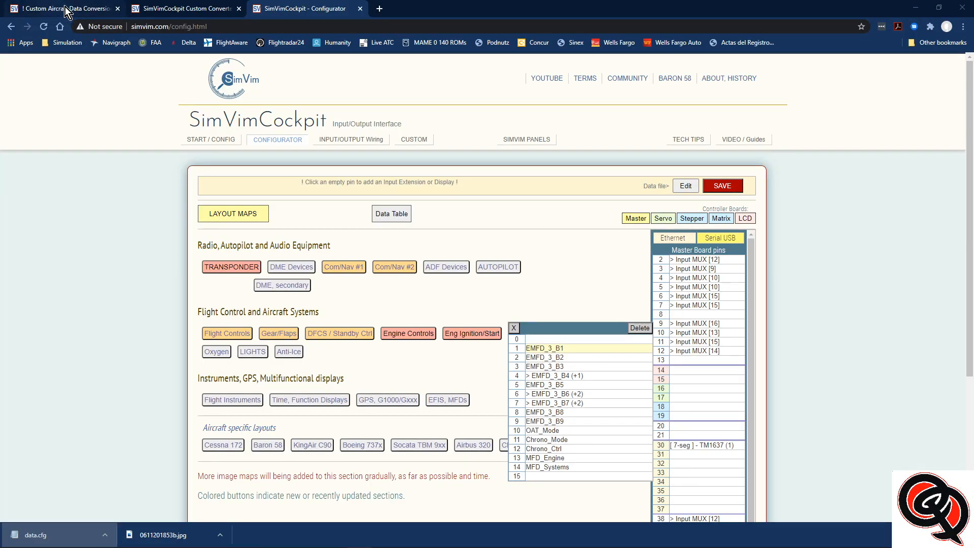
In the converter, discard the current parameter selection and start a new conversion from the updated data.cfg
click(68, 7)
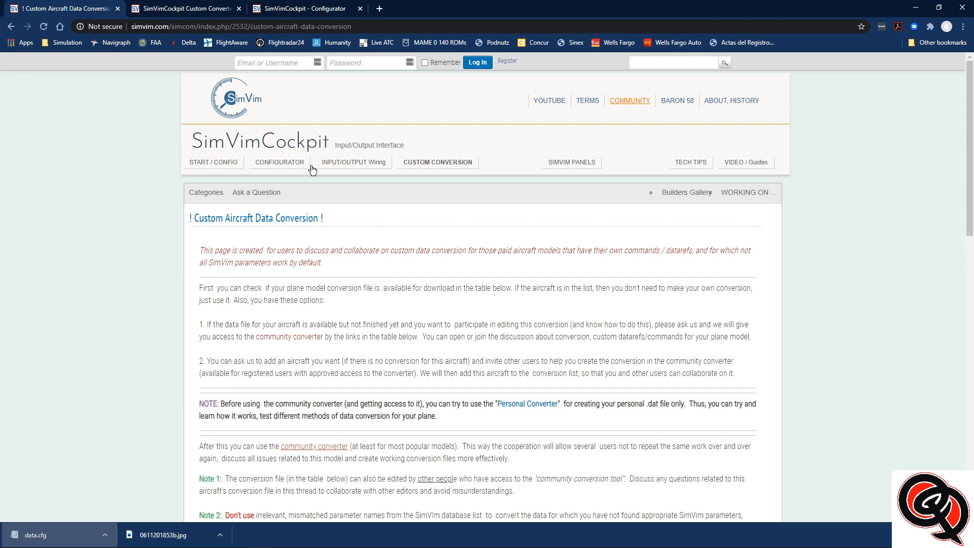
click(175, 9)
click(564, 249)
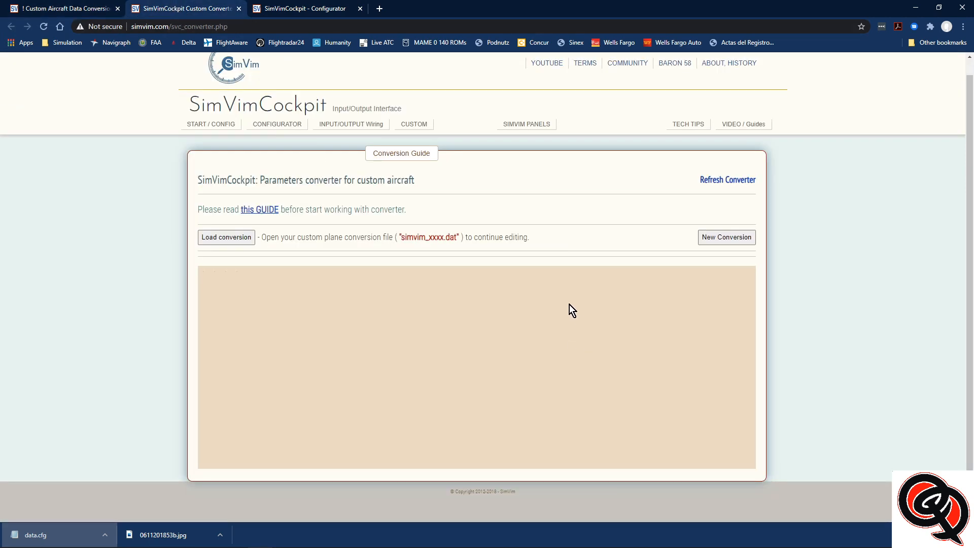
click(572, 82)
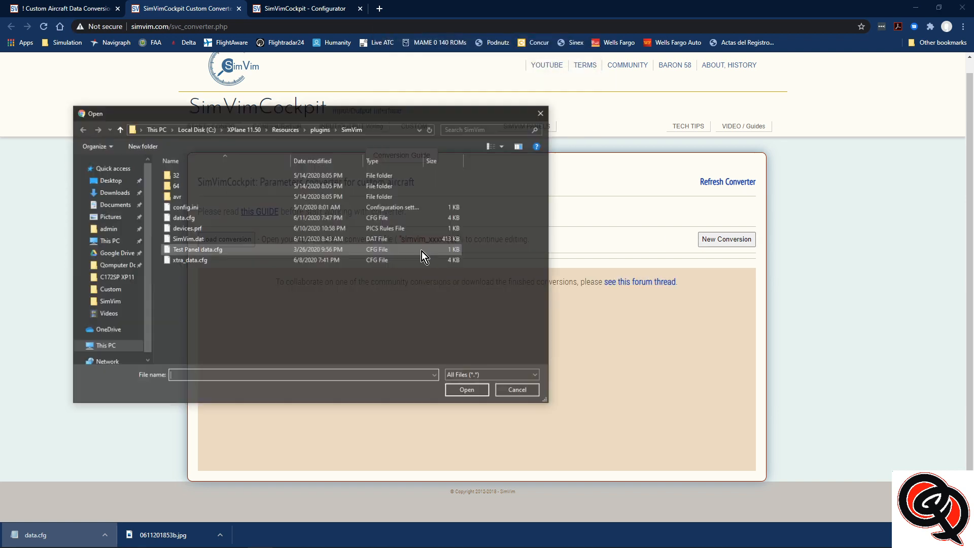
click(228, 218)
click(471, 392)
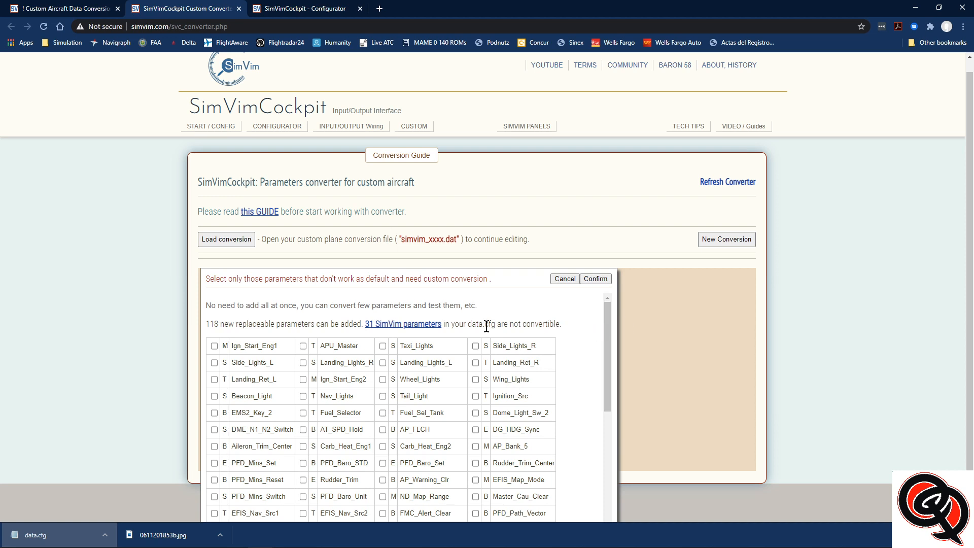
Check the updated list of non-convertible SimVim parameters for the ADF_Func and ADF_Timer entries
scroll(552, 331, down, 3)
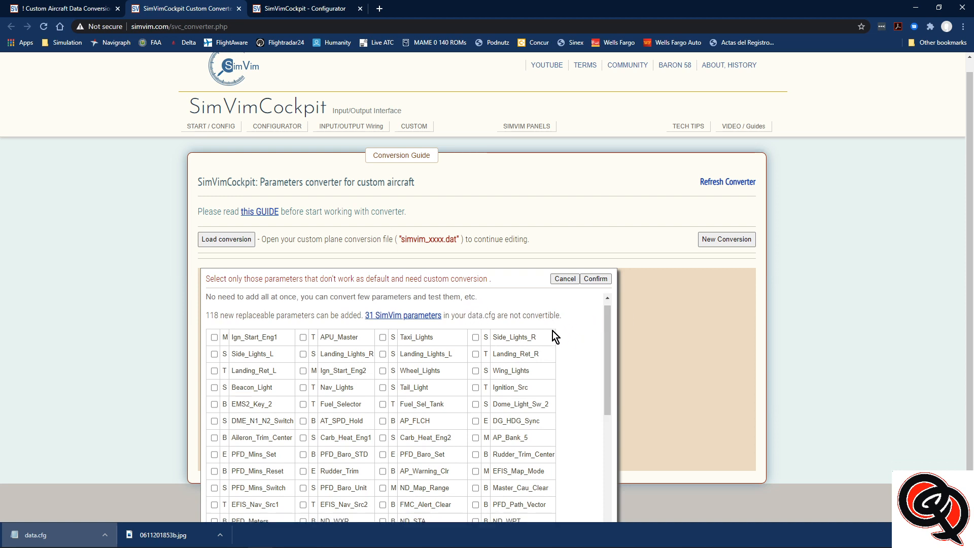
scroll(508, 341, up, 3)
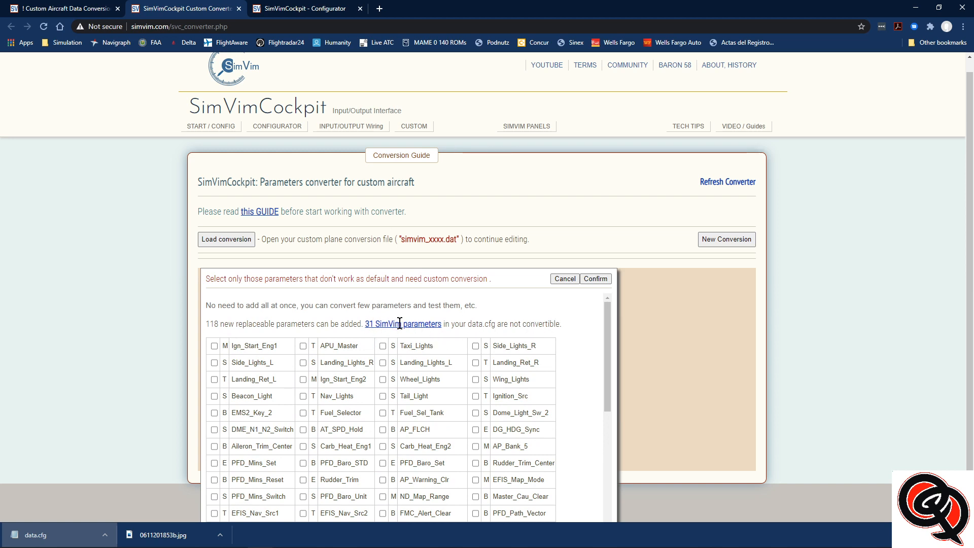
click(406, 325)
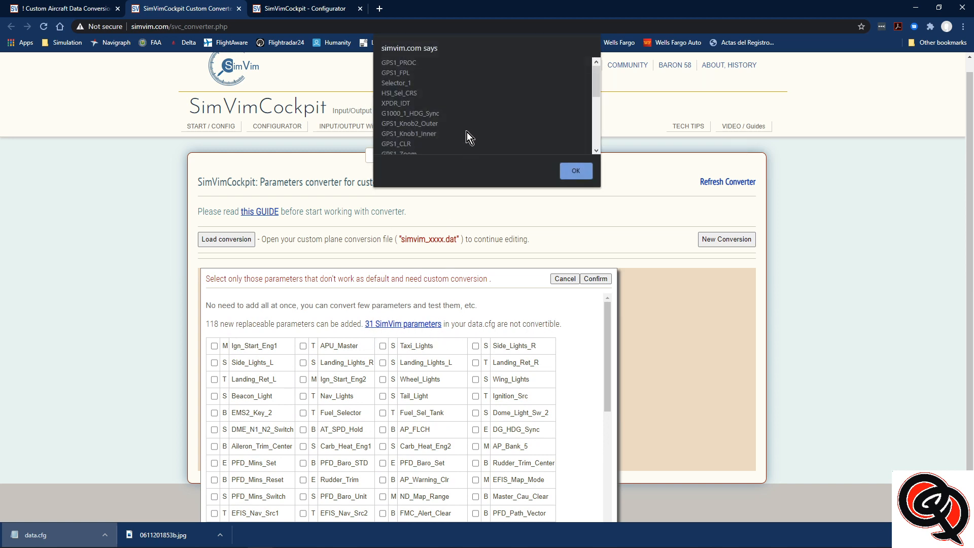
scroll(467, 131, down, 5)
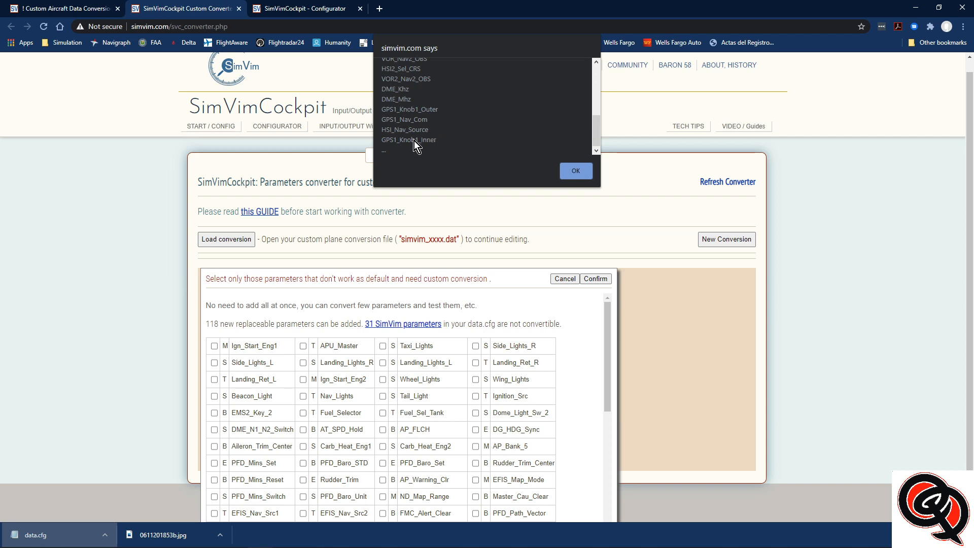
scroll(427, 141, up, 5)
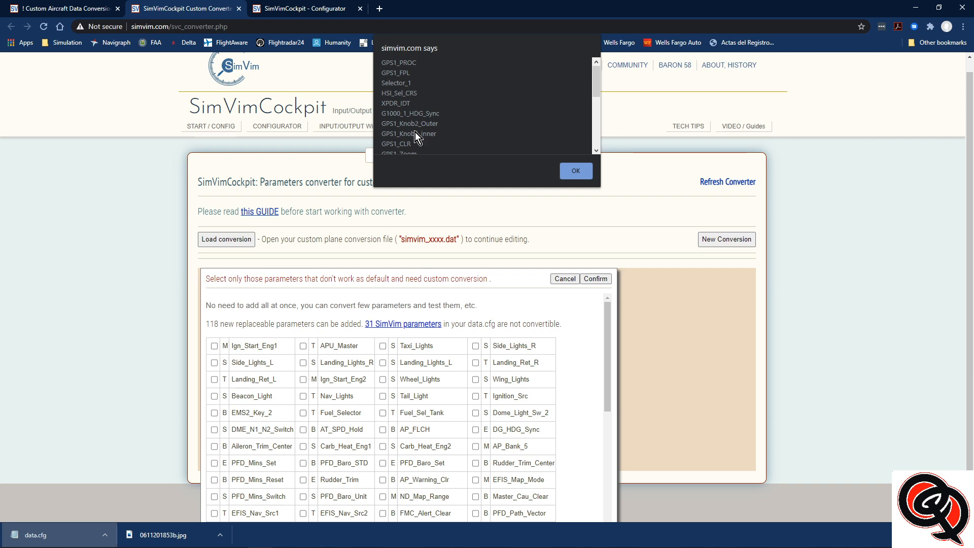
Close the non-convertible list and select Chrono_Mode, OAT_Mode, Chrono_Ctrl, MFD_Engine and MFD_Systems for custom conversion
scroll(415, 134, down, 5)
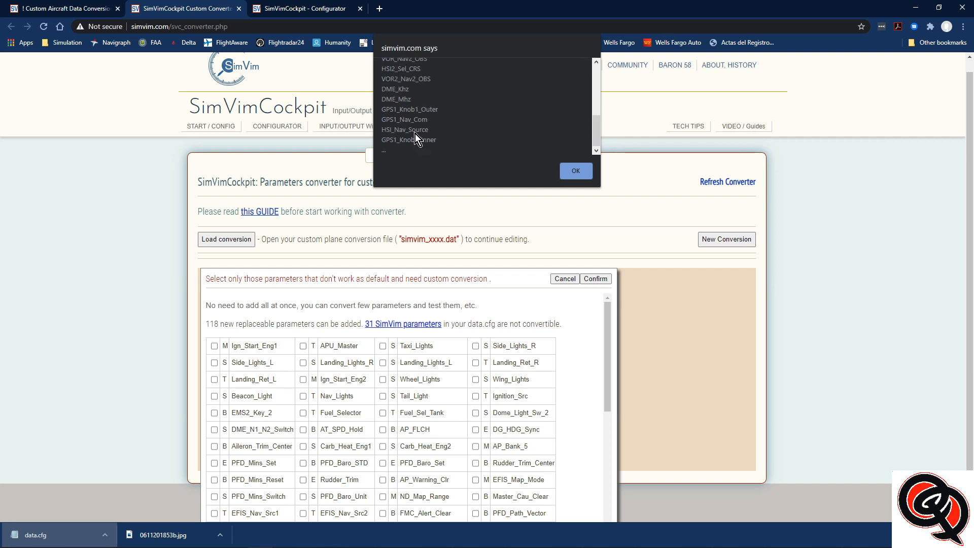
click(575, 171)
scroll(474, 354, down, 4)
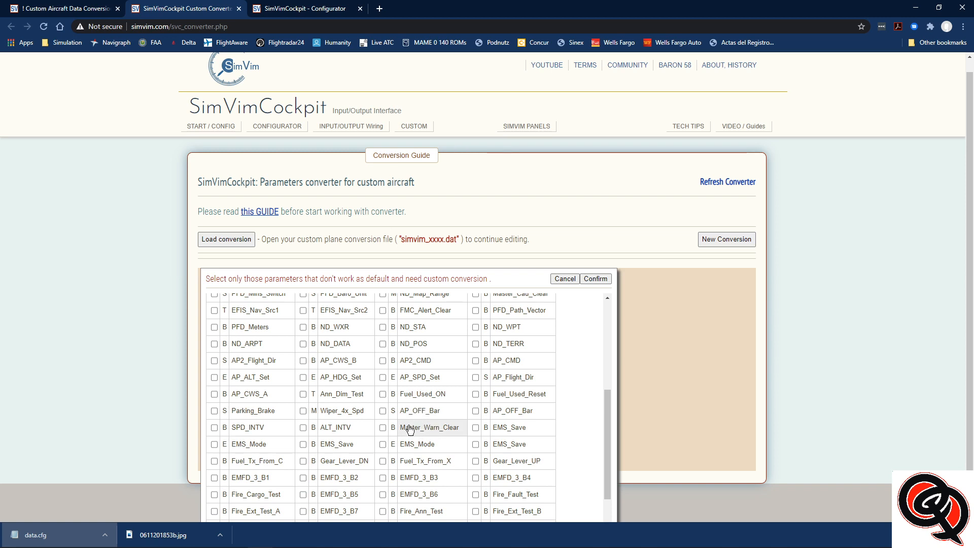
scroll(458, 448, down, 2)
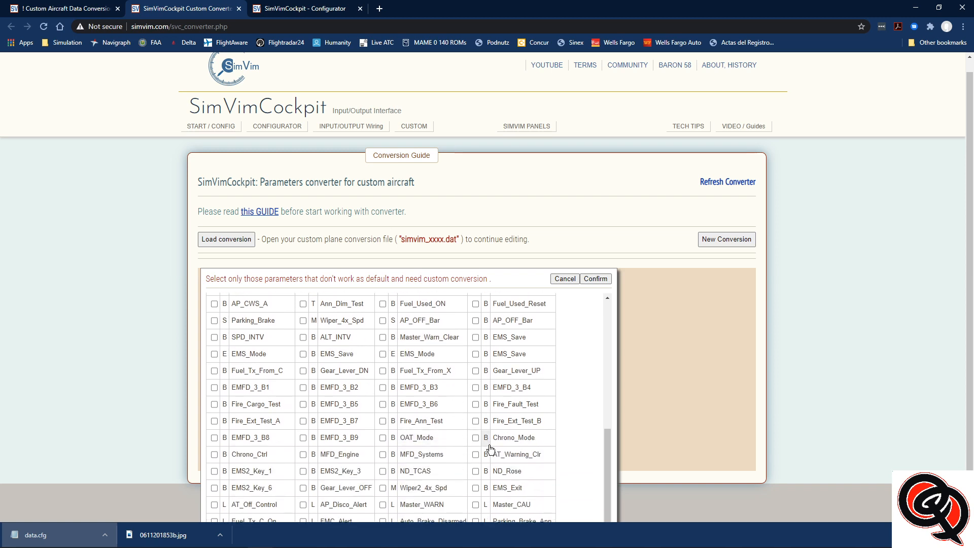
click(475, 438)
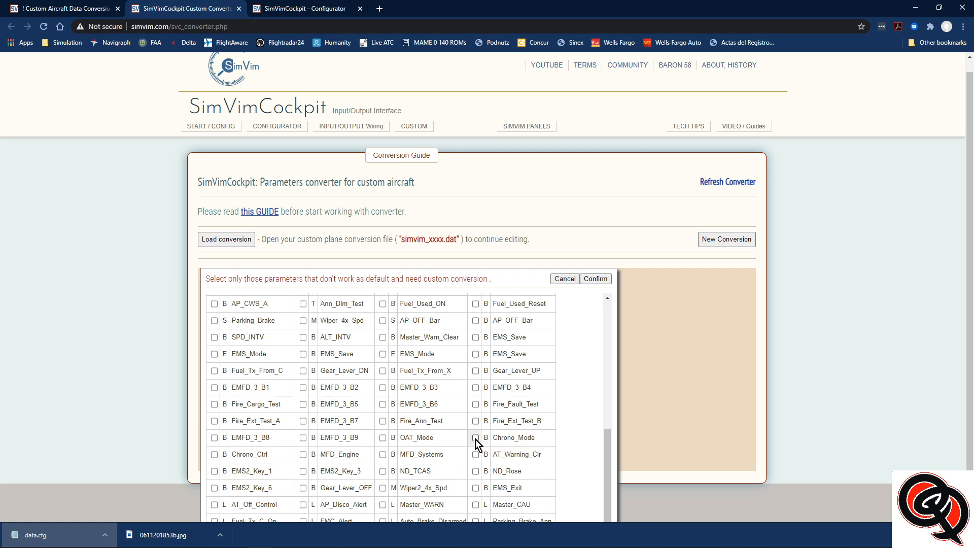
click(383, 438)
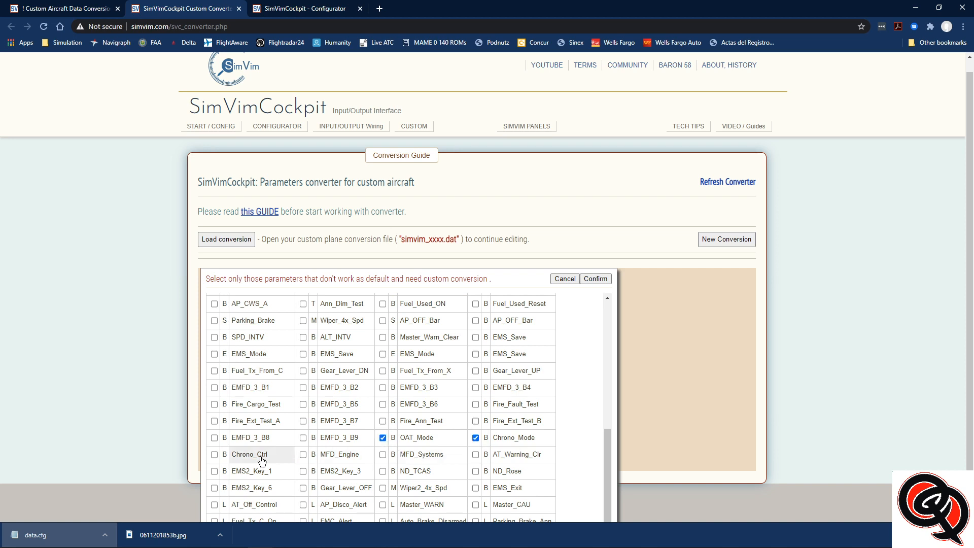
click(214, 454)
click(303, 455)
click(383, 455)
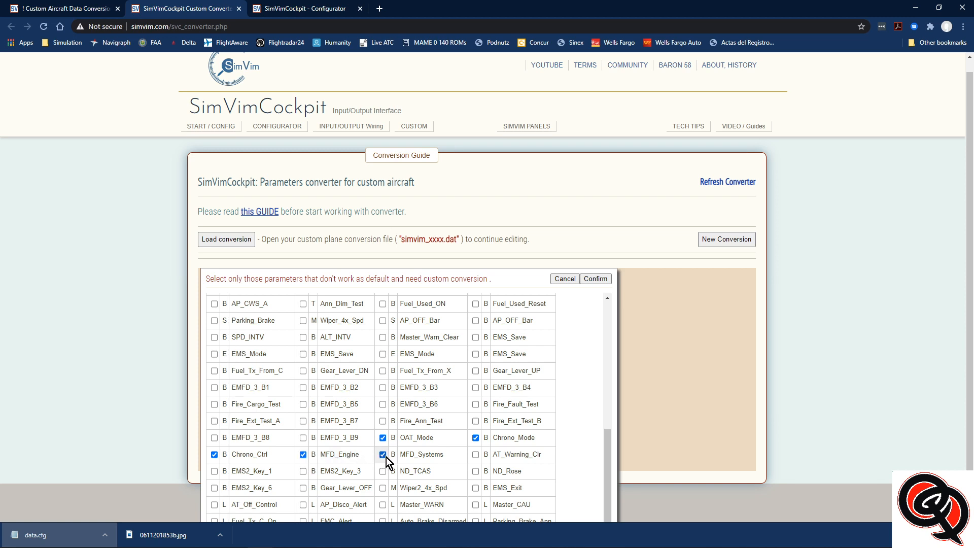
scroll(442, 456, down, 1)
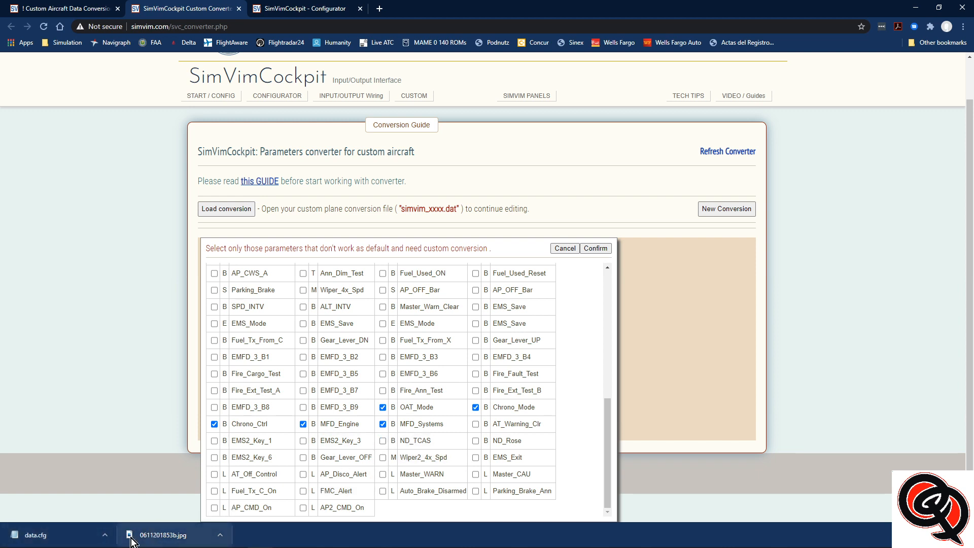
Open data.cfg in Notepad and check the parameters assigned to B12.10 through B12.14 against the selection
click(46, 537)
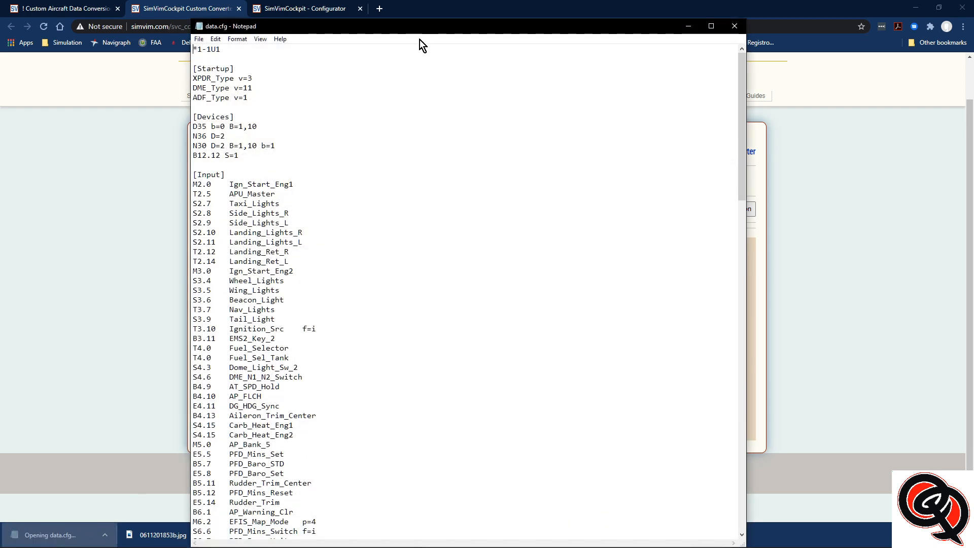
drag(408, 26, 778, 29)
scroll(683, 362, down, 20)
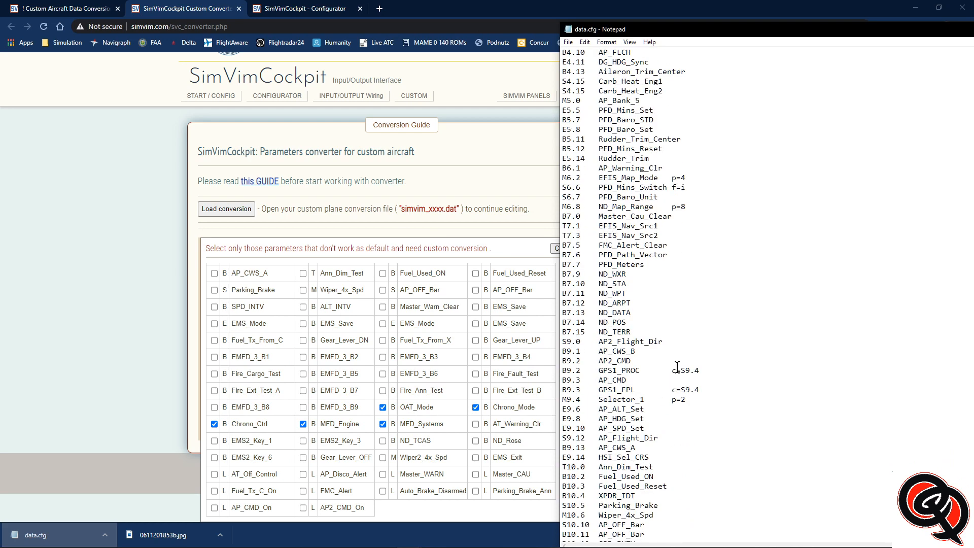
scroll(620, 405, down, 3)
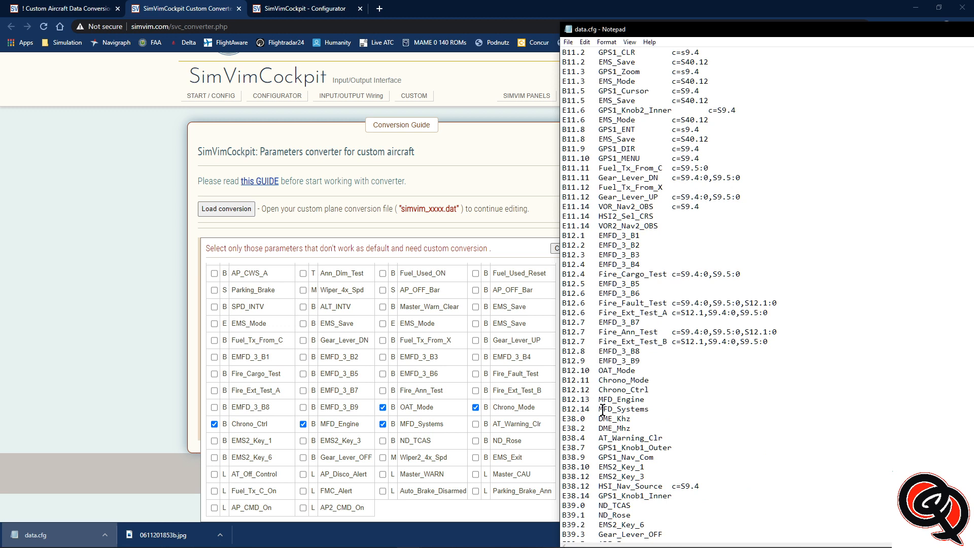
drag(649, 410, 563, 372)
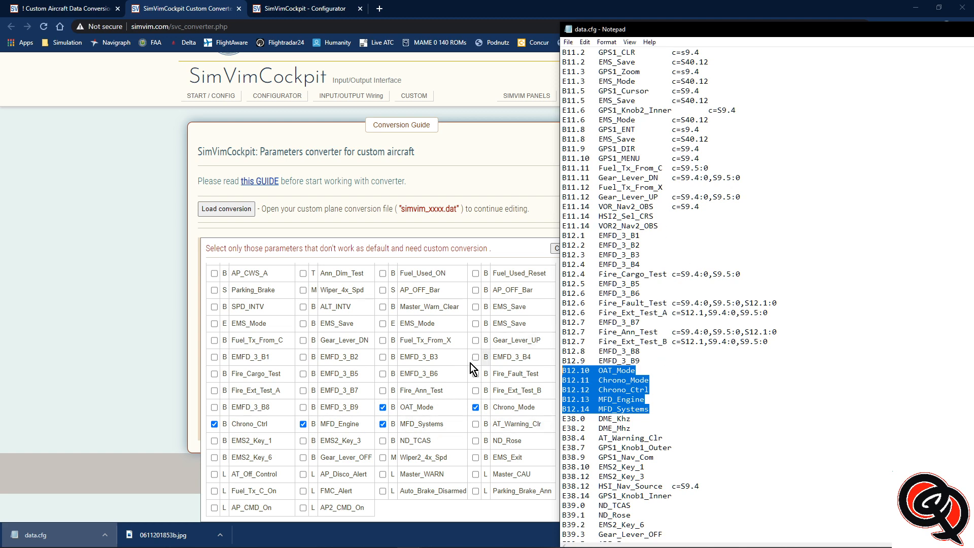
drag(856, 34, 671, 46)
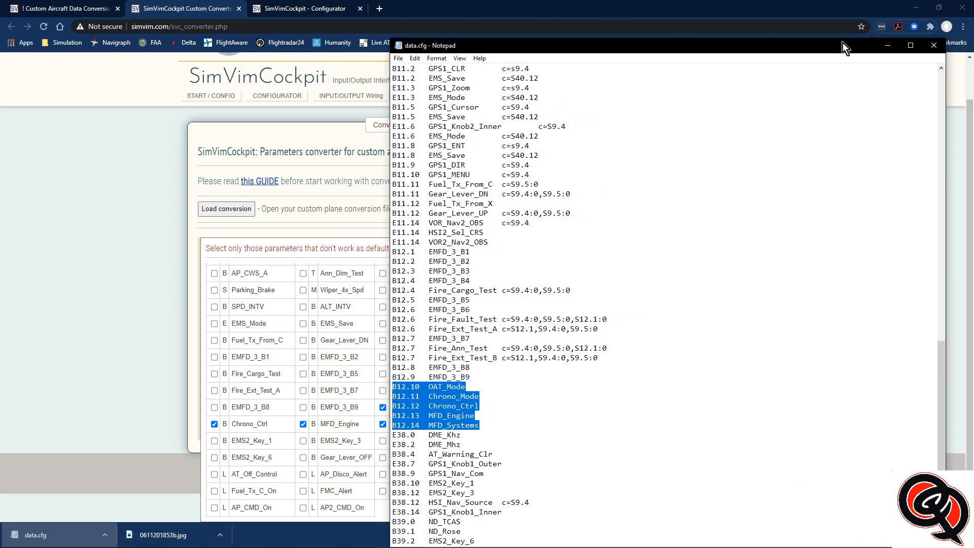
click(889, 45)
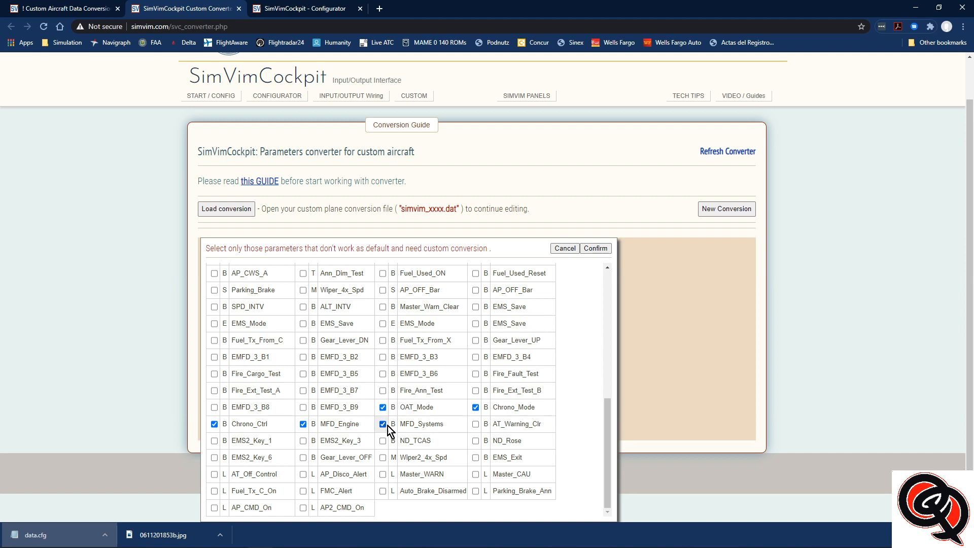
Confirm the parameter selection and name the aircraft conversion C172_AFL
click(595, 248)
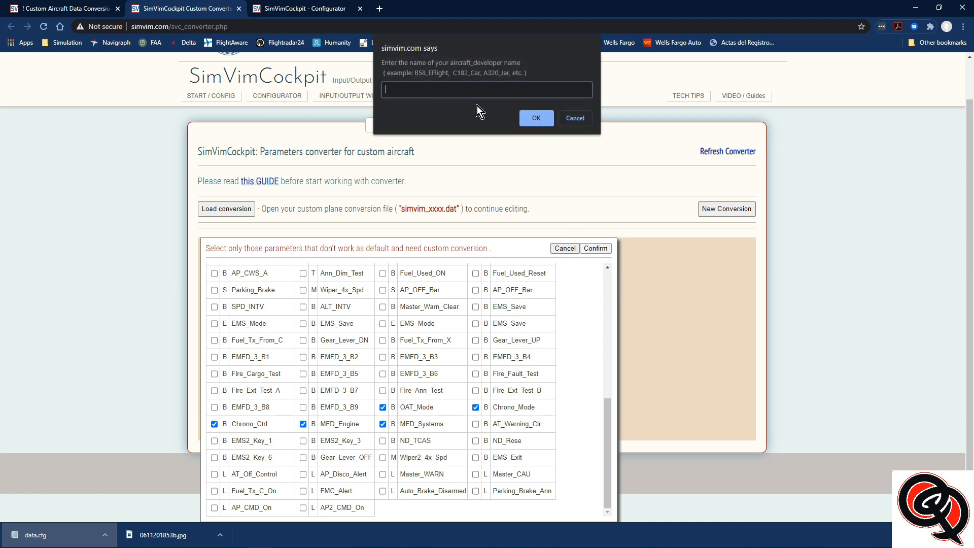
text(C172_AFL)
click(535, 118)
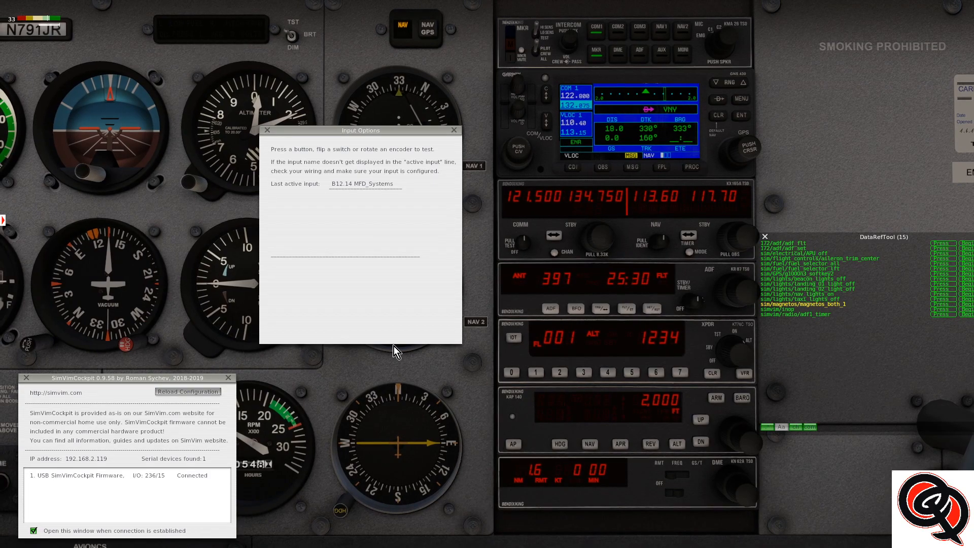
In X-Plane, limit DataRefTool to recently changed entries, moved clear of the view, and trigger the clock's top button to identify its command
key(KP_8)
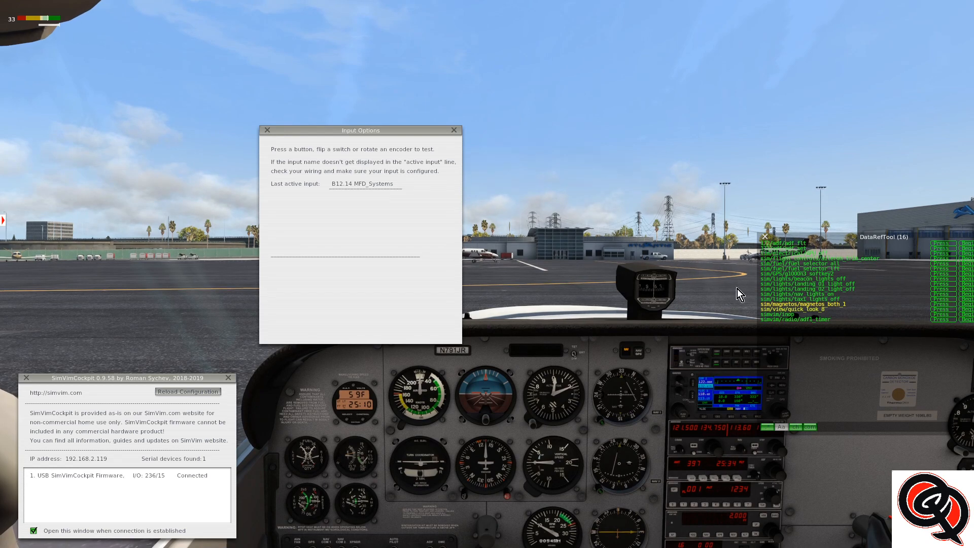
drag(822, 238, 853, 347)
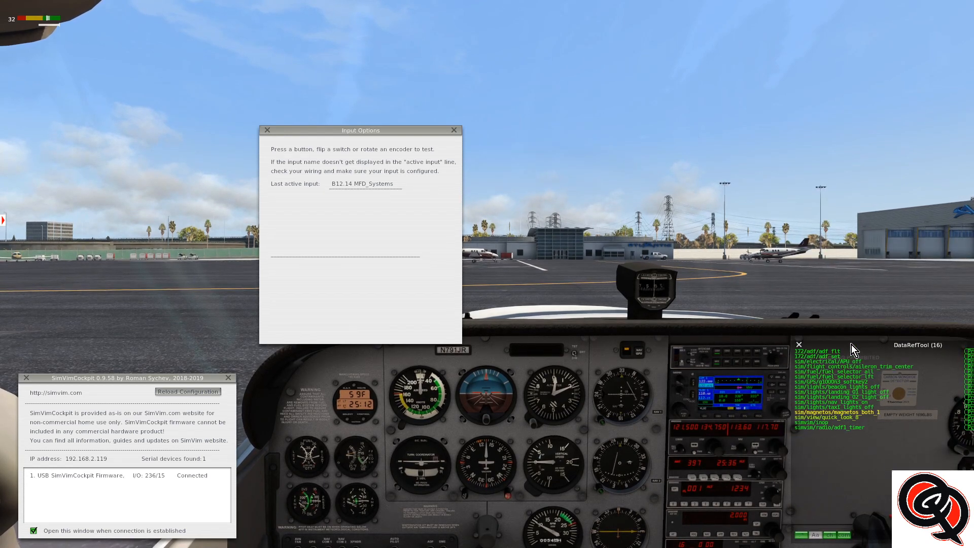
click(827, 536)
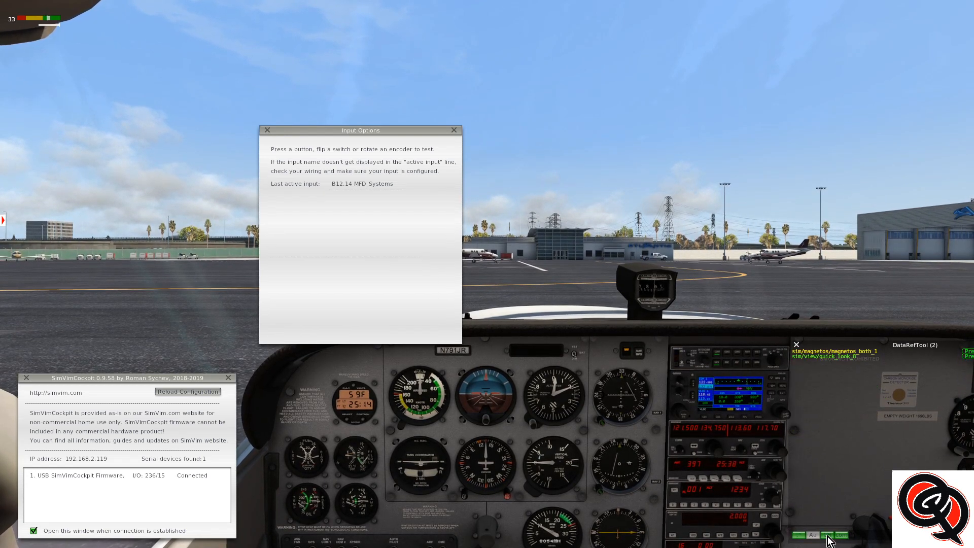
click(355, 385)
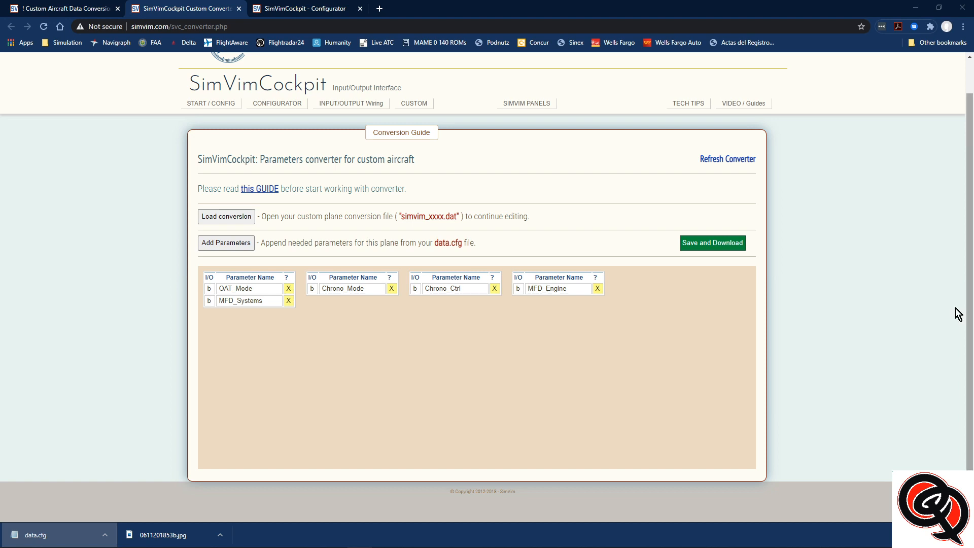
In the browser's converter, set the OAT_Mode custom command to 172/panel/clock_top_button and confirm the change
click(231, 290)
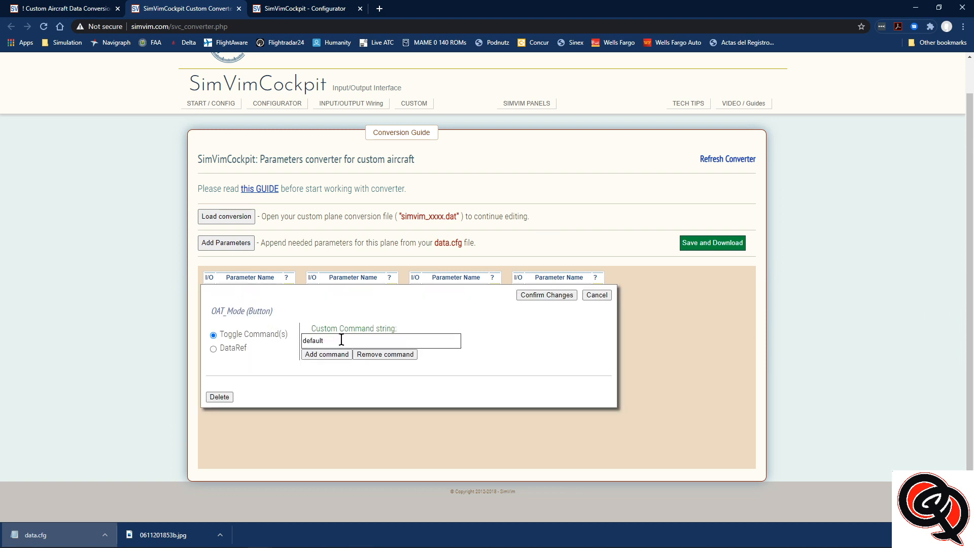
drag(333, 340, 315, 340)
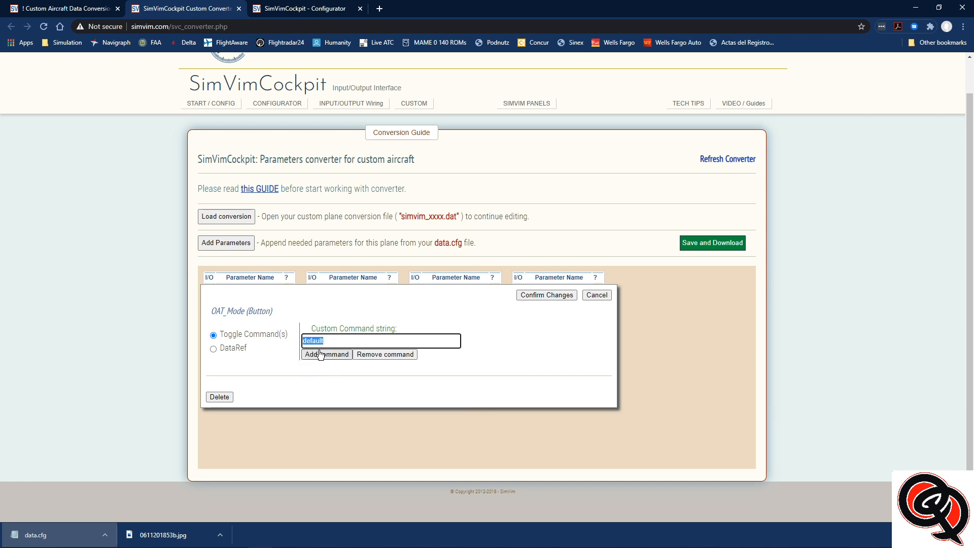
text(172/panel/clock_top_but)
text(ton)
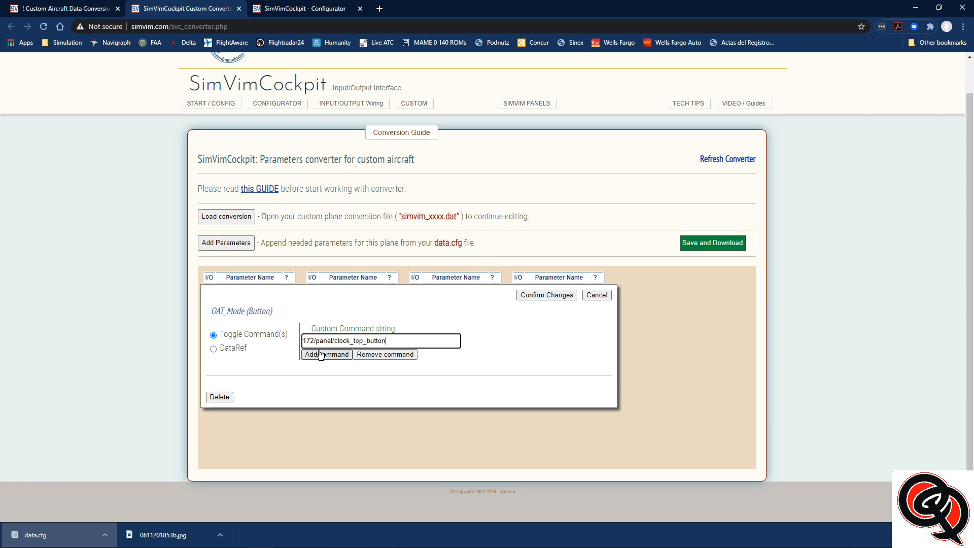
click(544, 296)
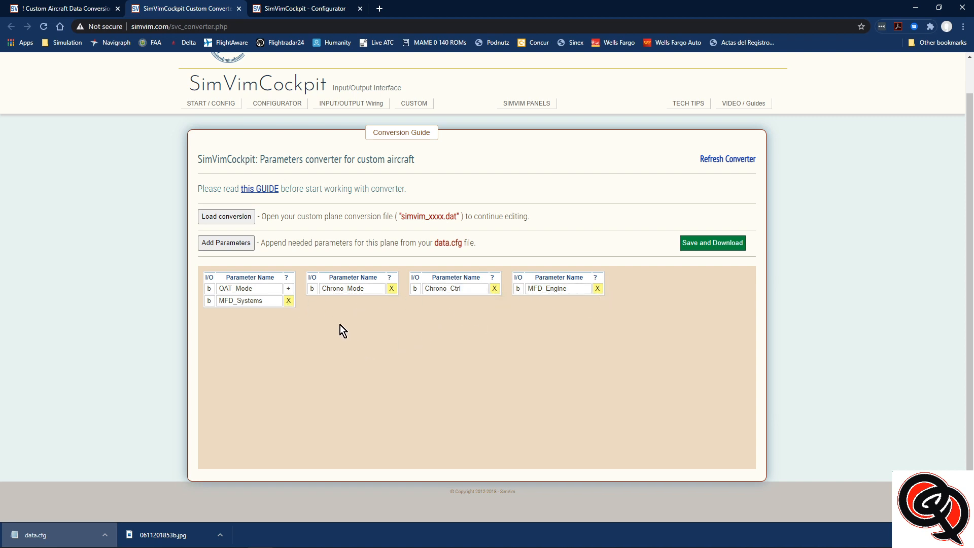
Look up the clock's select button command in X-Plane and set the converter's Chrono_Mode custom command to 172/panel/clock_select_button
click(348, 294)
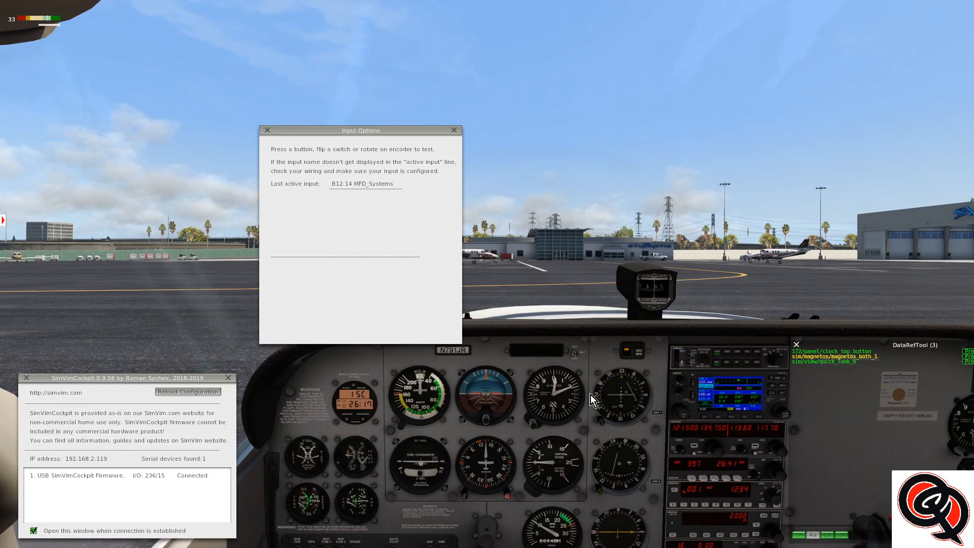
scroll(325, 402, up, 4)
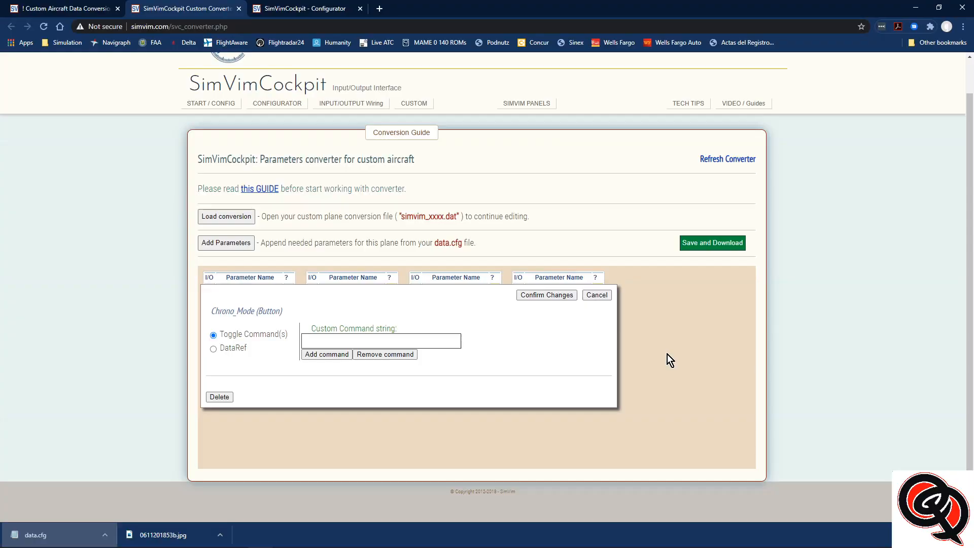
click(359, 537)
click(350, 342)
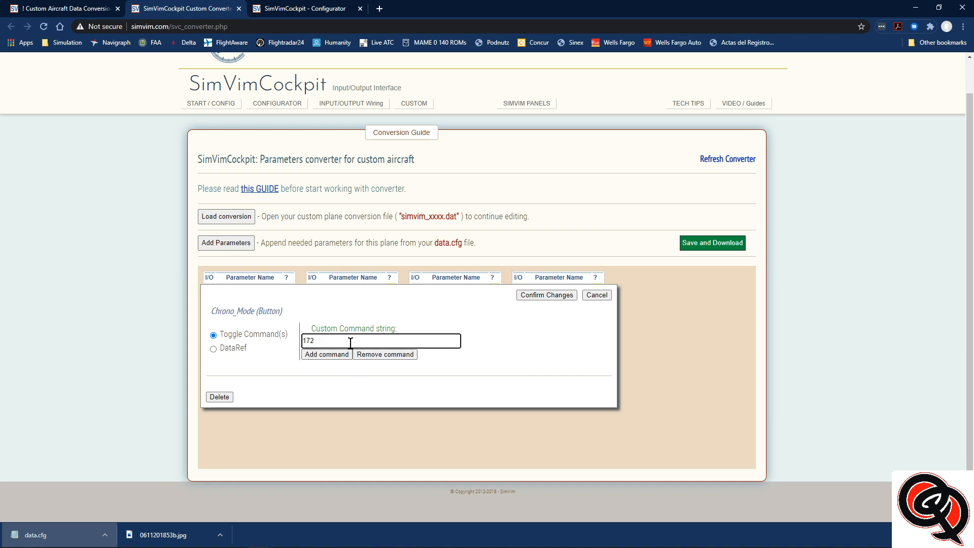
text(172/panel/clo)
text(ck_select_butto)
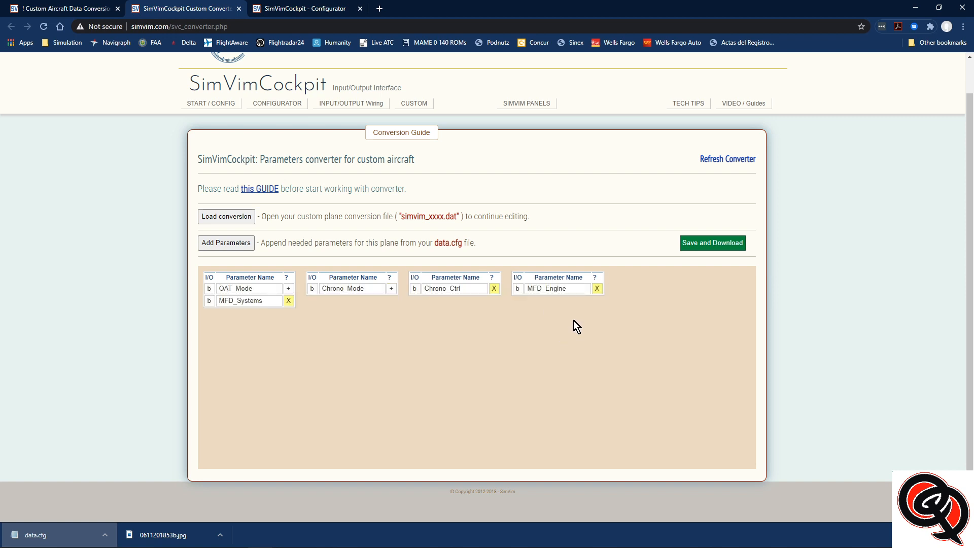
Identify the clock's control button command in X-Plane and set the converter's Chrono_Ctrl custom command to 172/panel/clock_control_button
click(450, 289)
drag(355, 338, 298, 336)
key(BackSpace)
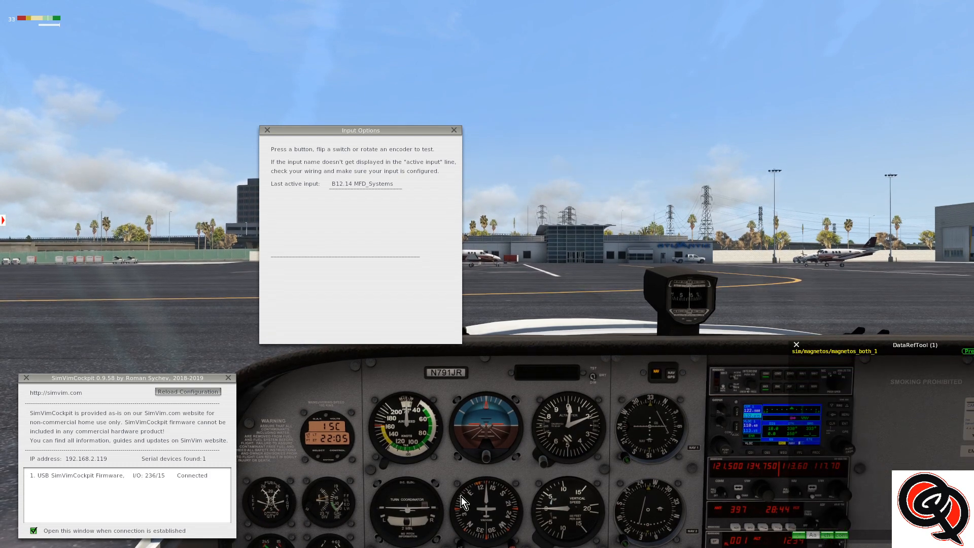
click(337, 454)
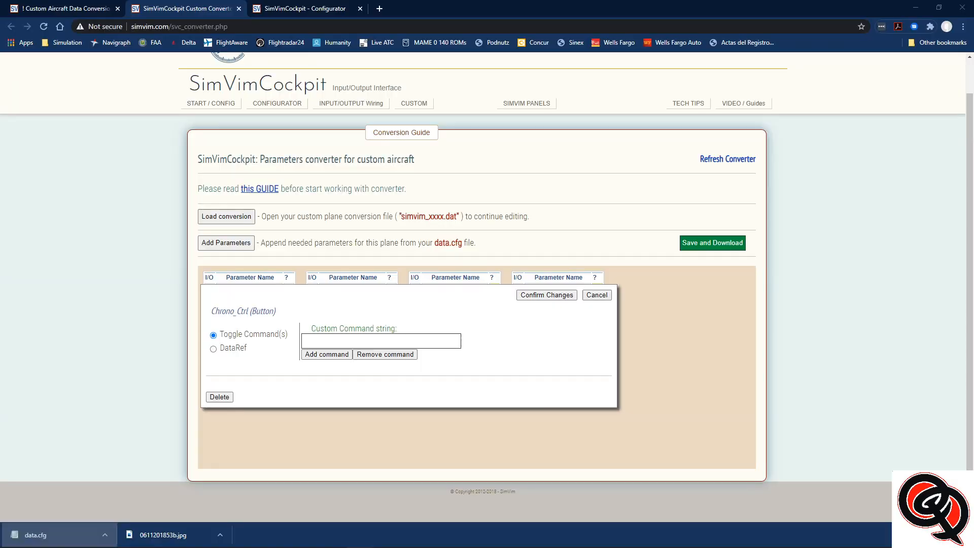
click(335, 340)
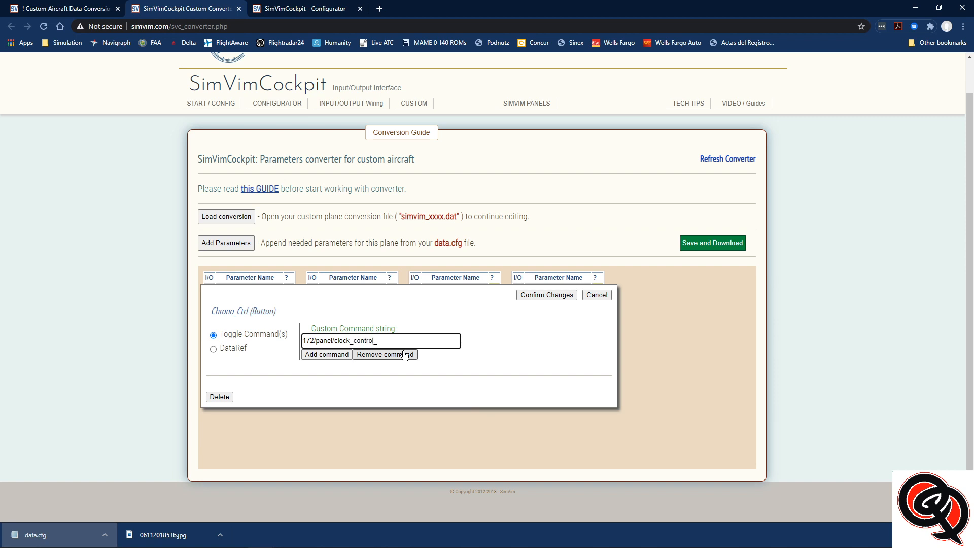
text(tton)
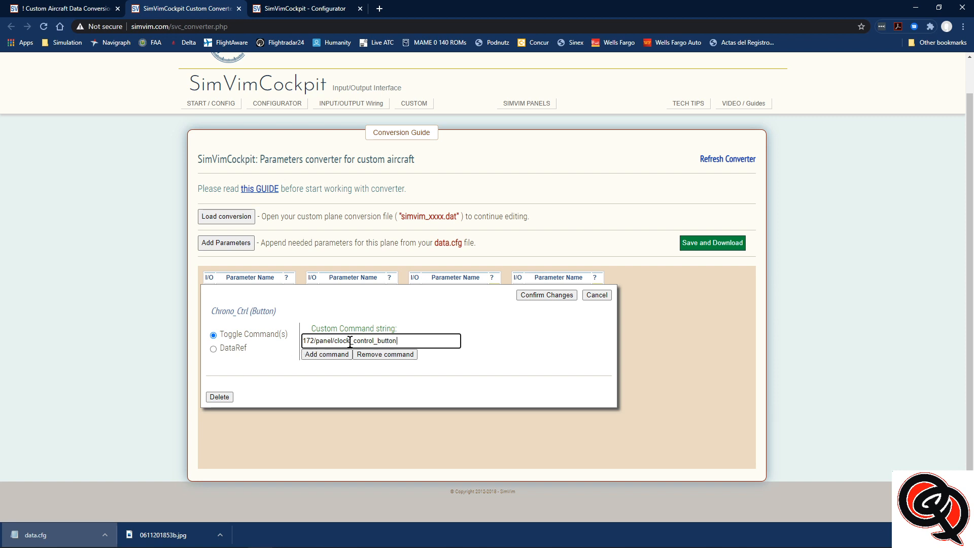
click(528, 296)
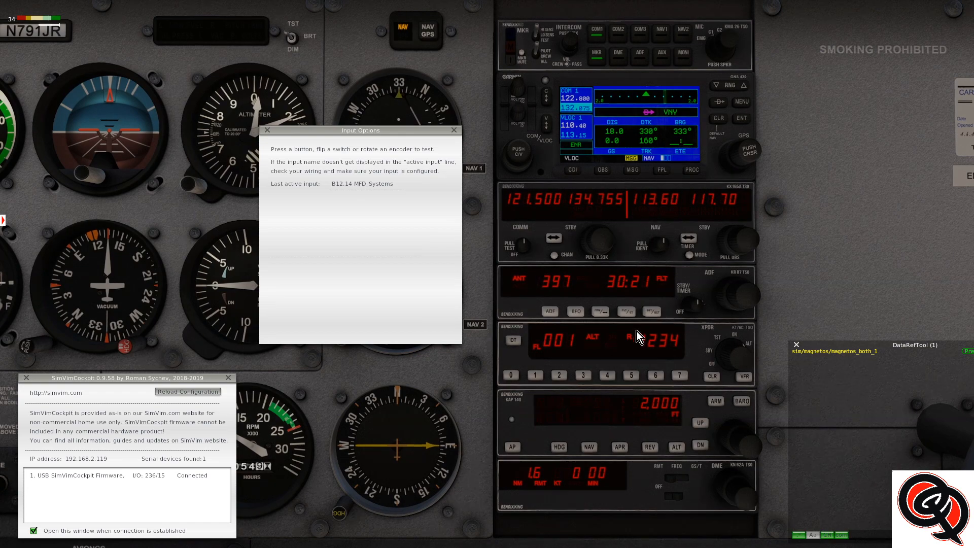
Identify the ADF's flight timer and set button commands in X-Plane, and set the converter's MFD_Engine custom command to 172/adf/adf_flt
click(626, 312)
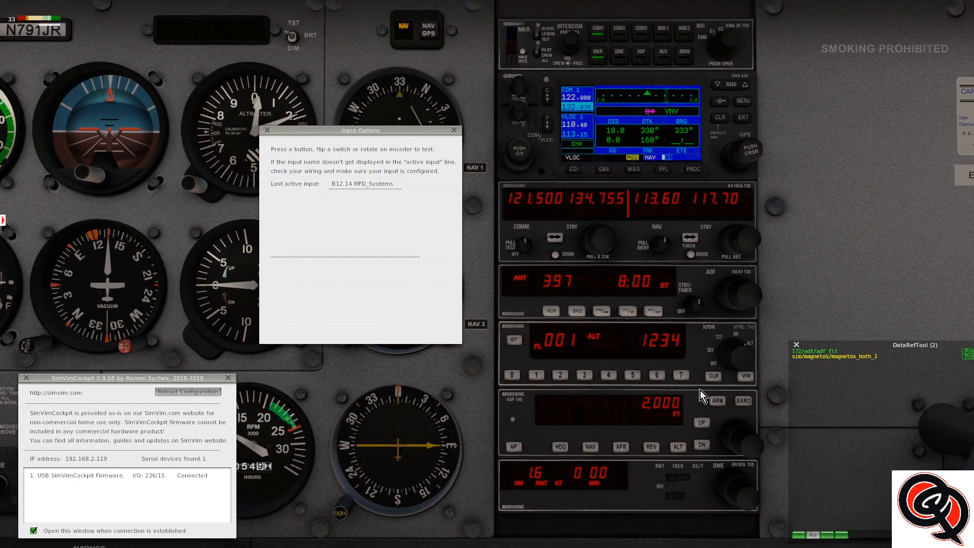
click(652, 311)
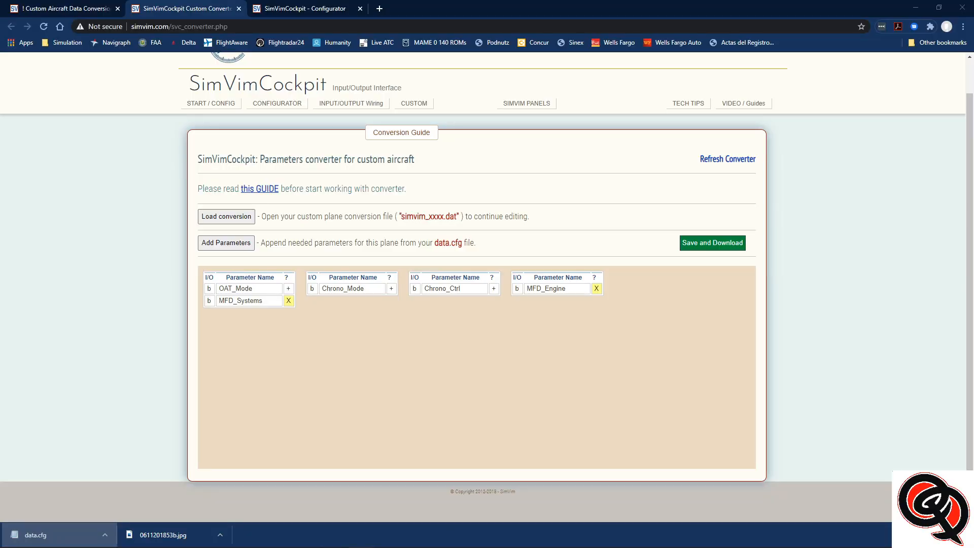
click(545, 288)
drag(462, 340, 294, 339)
text(1)
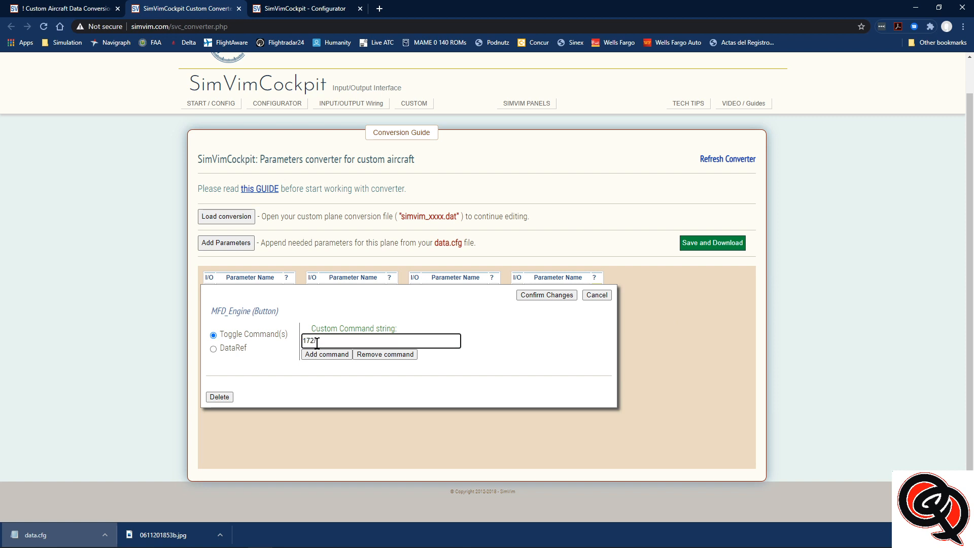
text(72/adf)
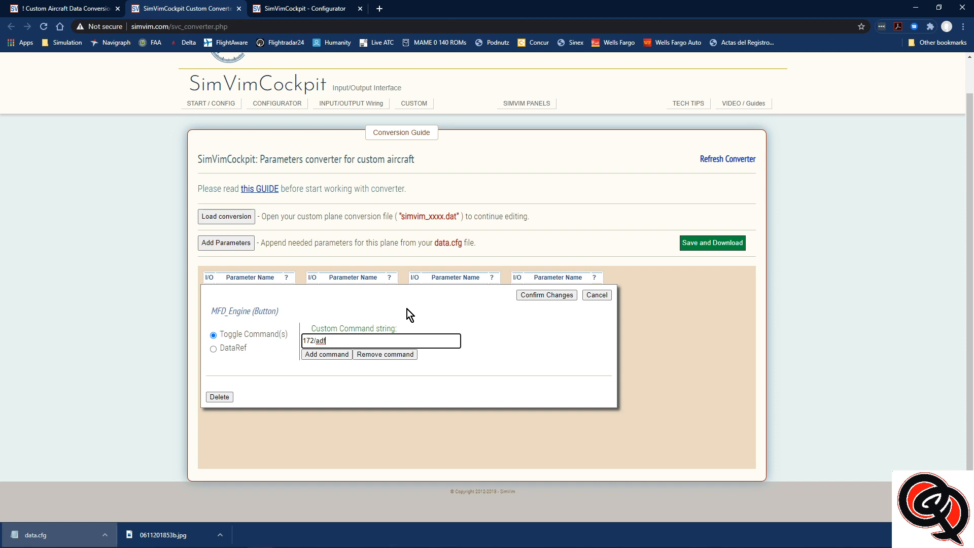
text(/adf_)
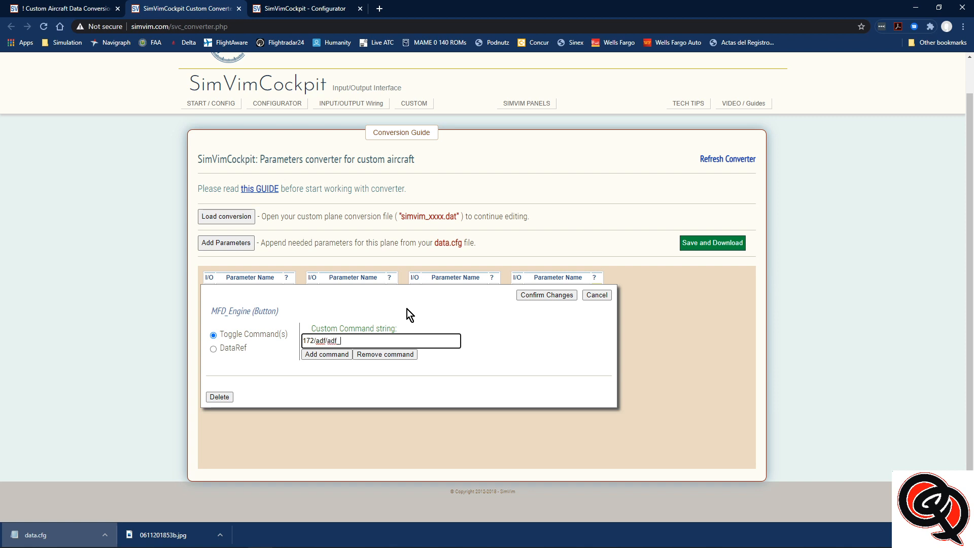
text(flt)
click(545, 295)
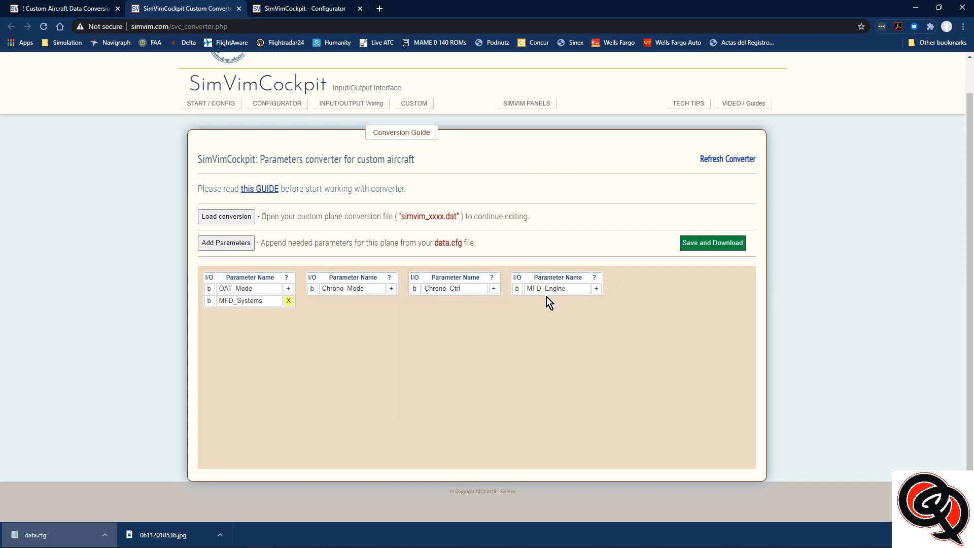
Set the MFD_Systems custom command to 172/adf/adf_set and confirm the change
click(235, 300)
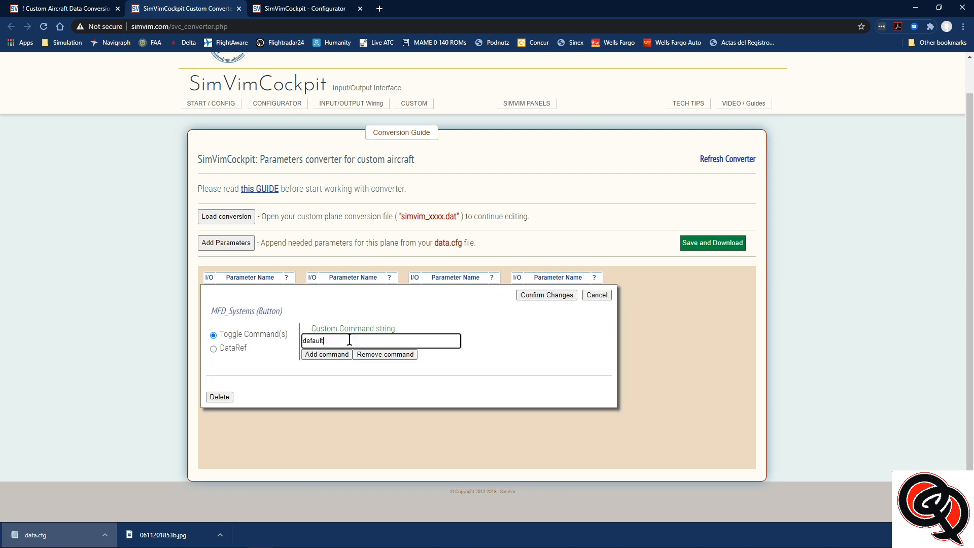
text(172/adf/adf_se)
click(326, 354)
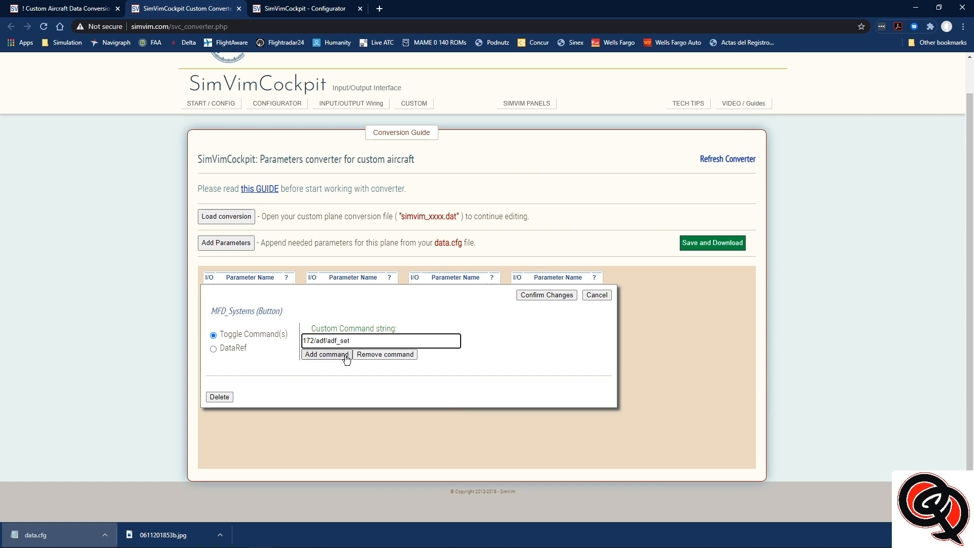
click(546, 295)
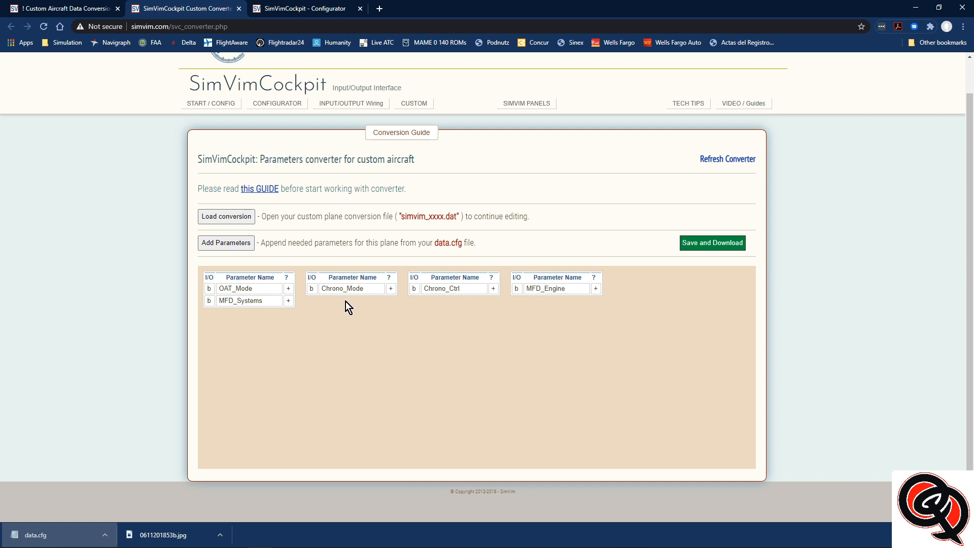
Review the custom command strings of OAT_Mode, Chrono_Mode, Chrono_Ctrl, MFD_Engine and MFD_Systems without changing them
click(243, 289)
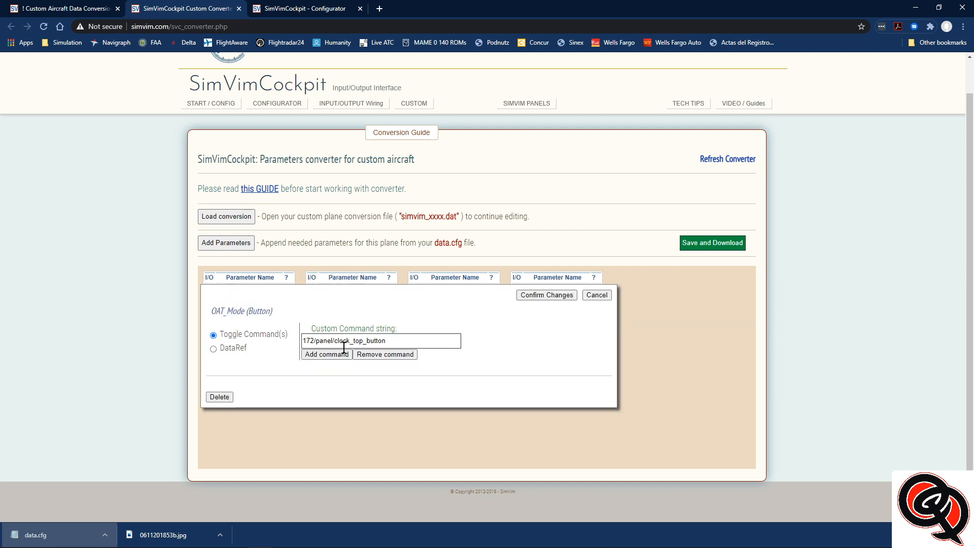
click(594, 296)
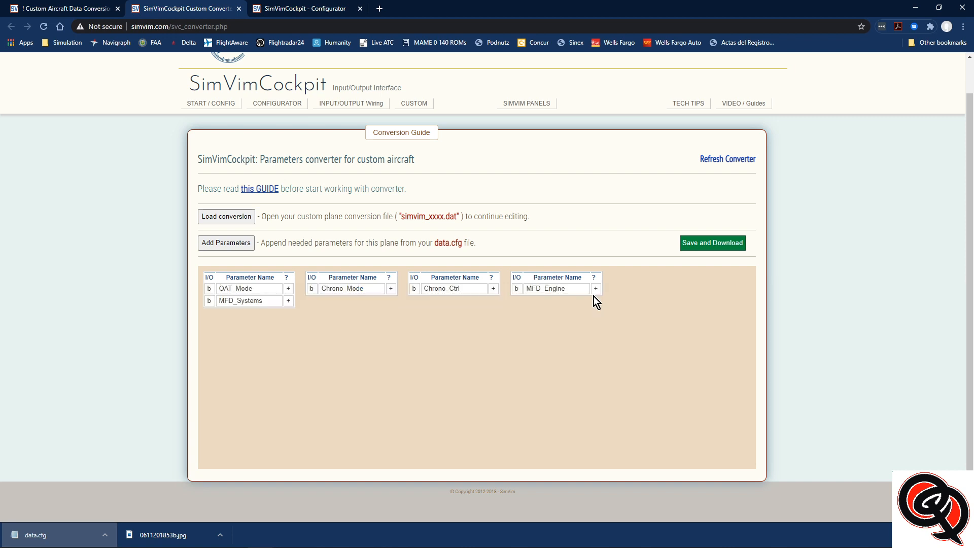
click(354, 289)
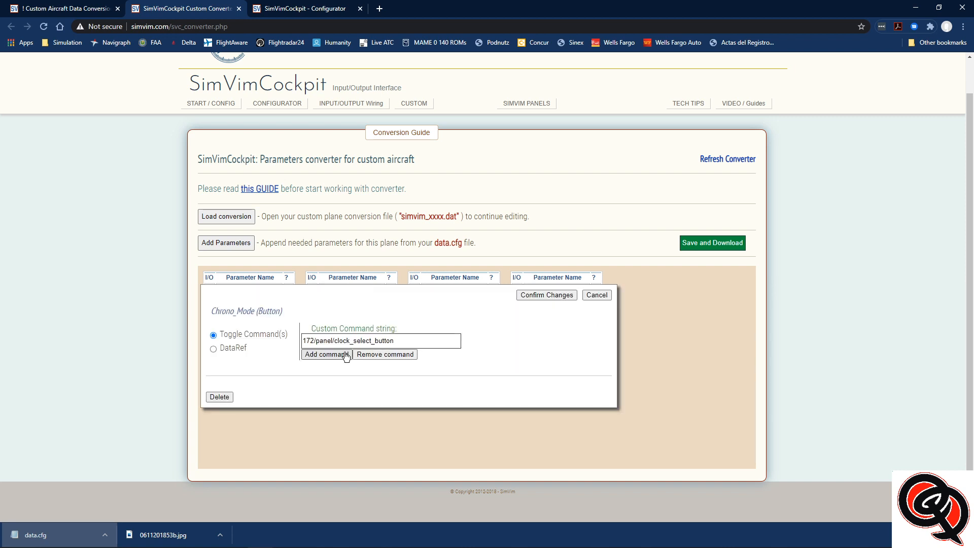
click(591, 295)
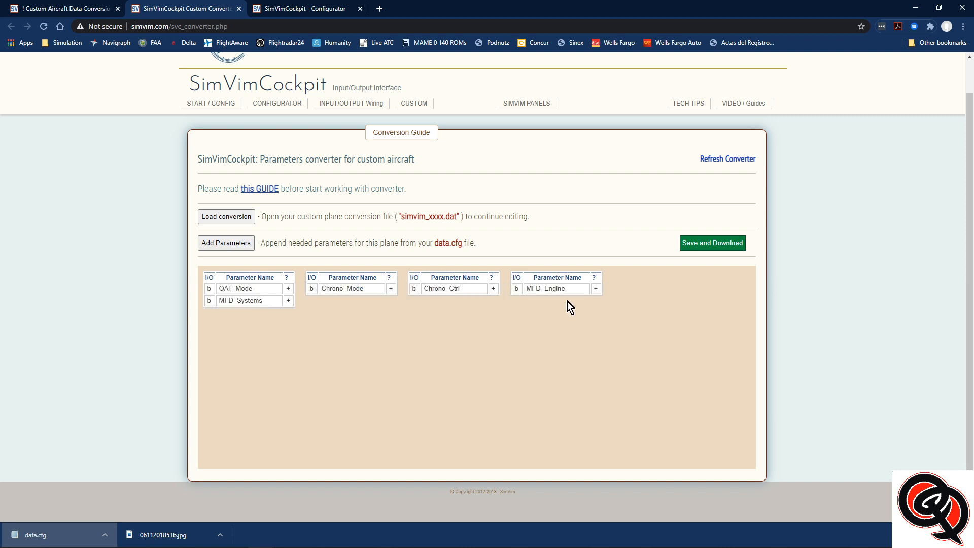
click(440, 290)
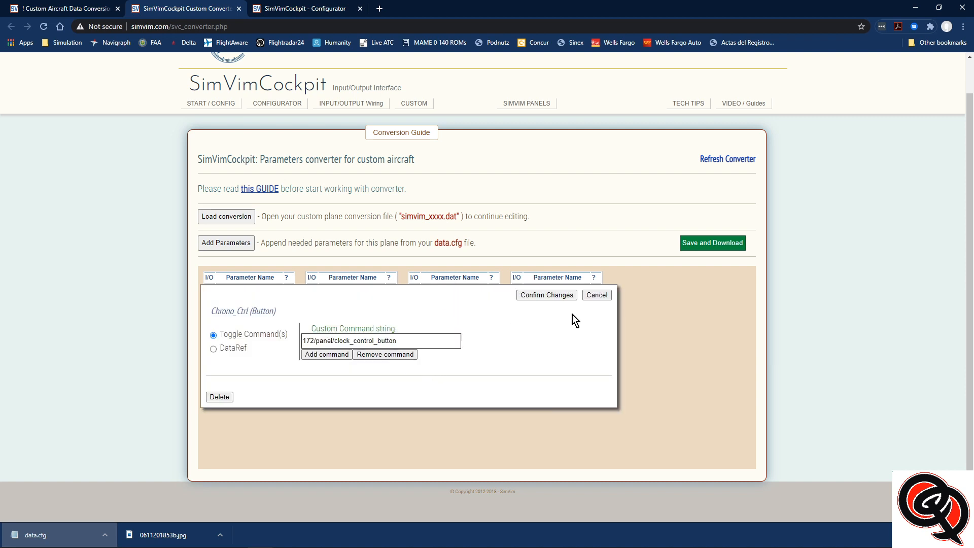
click(594, 295)
click(551, 293)
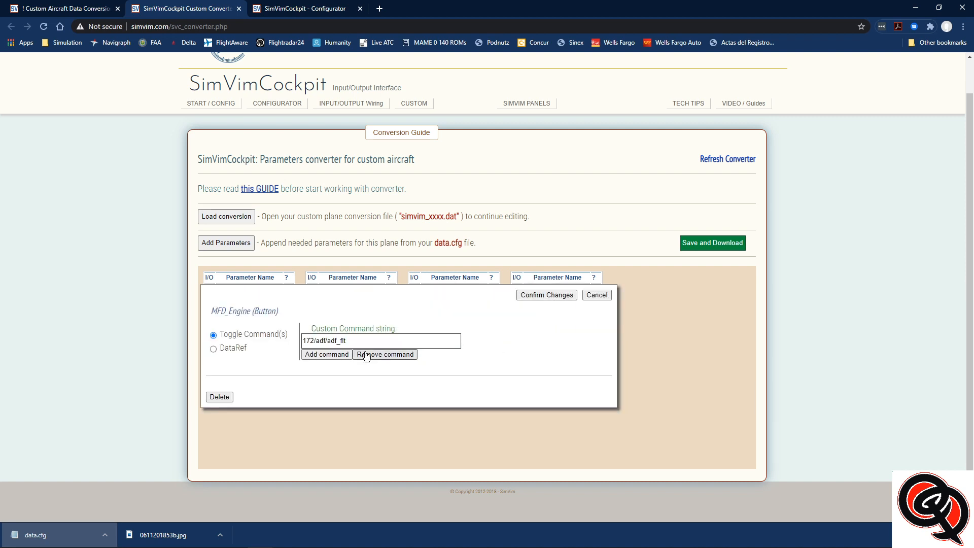
click(547, 295)
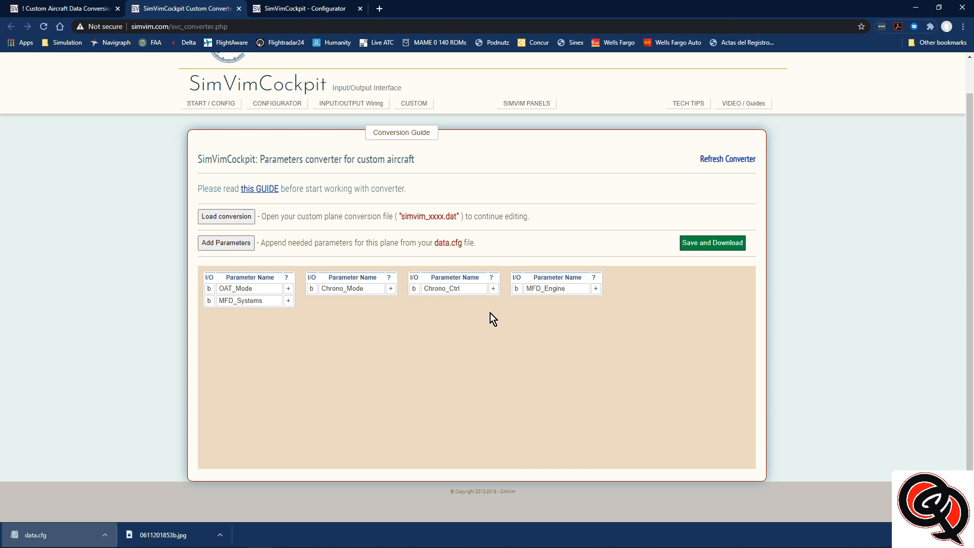
click(249, 303)
click(594, 296)
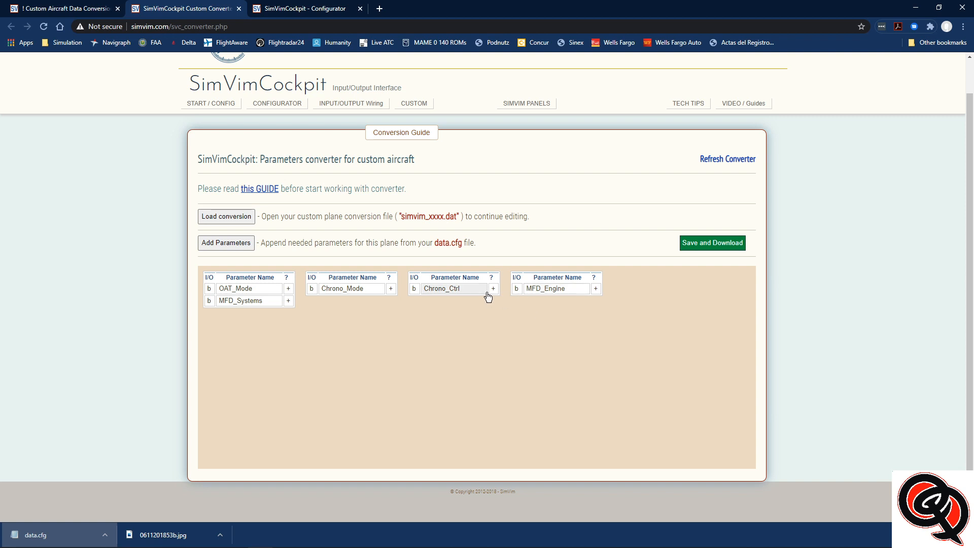
click(236, 301)
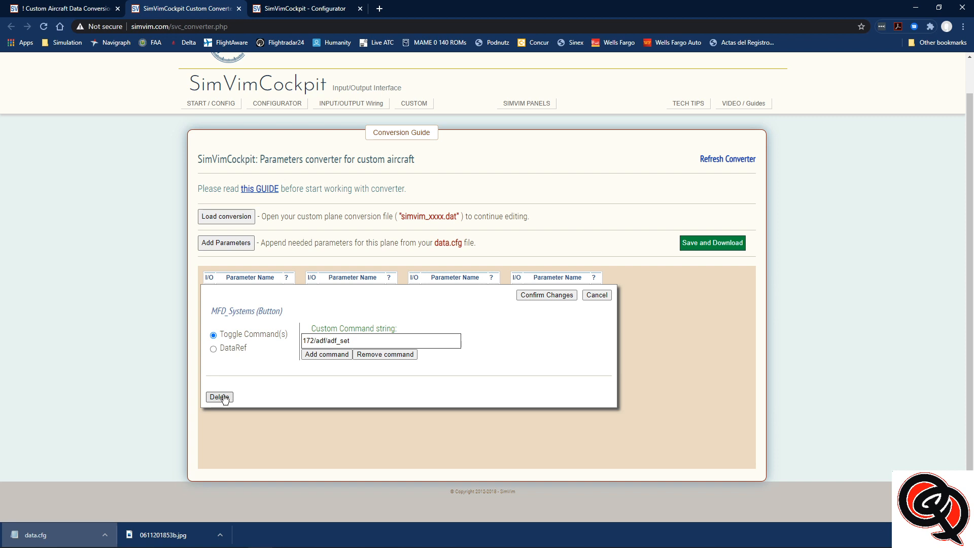
click(597, 295)
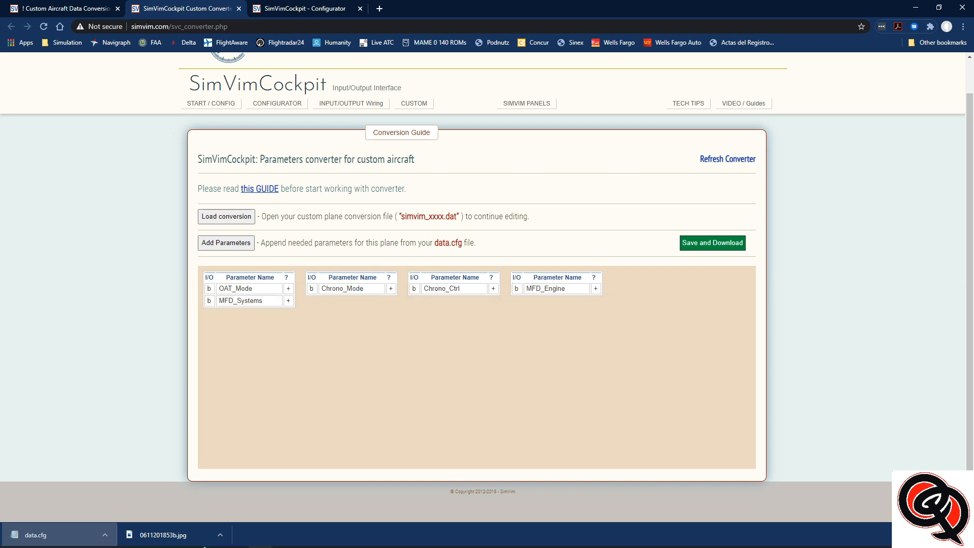
In File Explorer, delete the old simvim_C172_AFL.dat from the C172SP XP11 aircraft folder and return to the converter
mouse_move(213, 547)
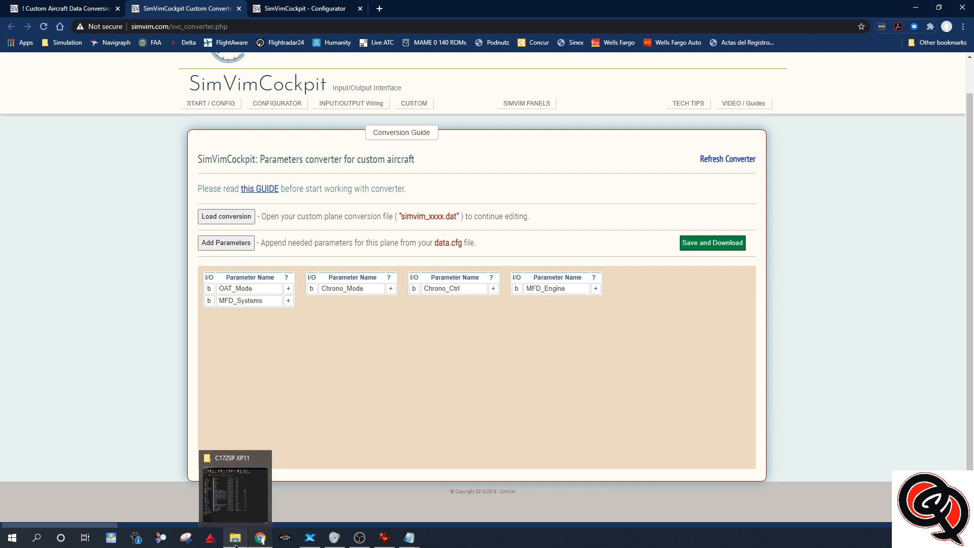
click(245, 498)
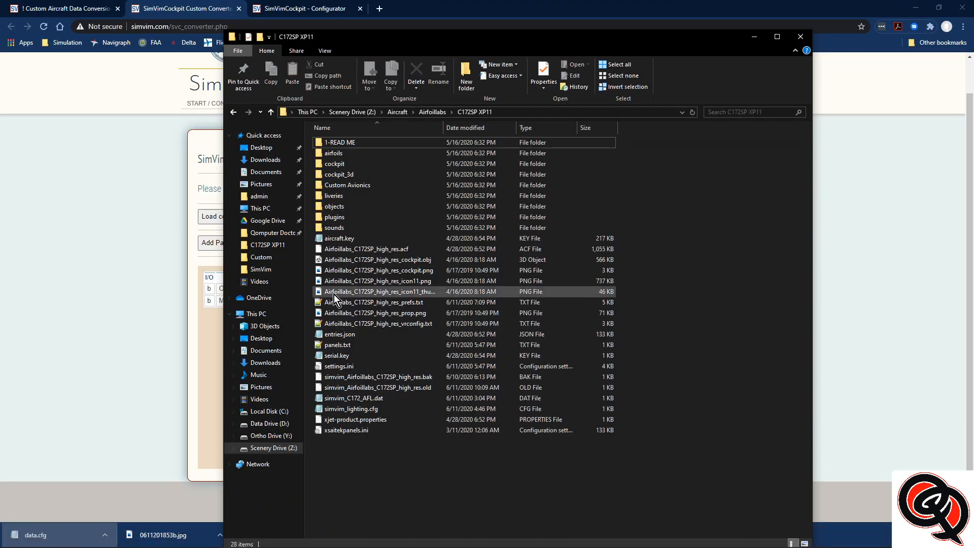
right_click(337, 397)
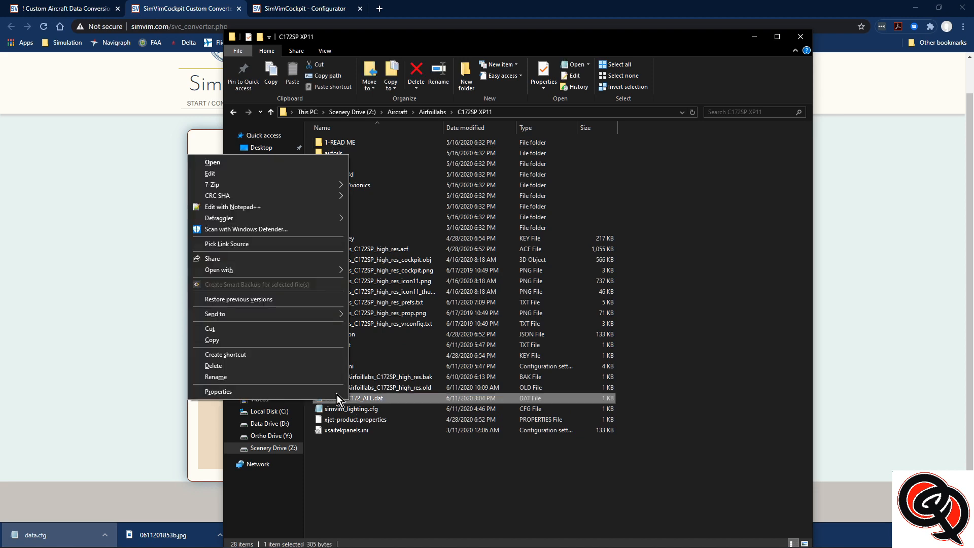
click(215, 365)
click(527, 319)
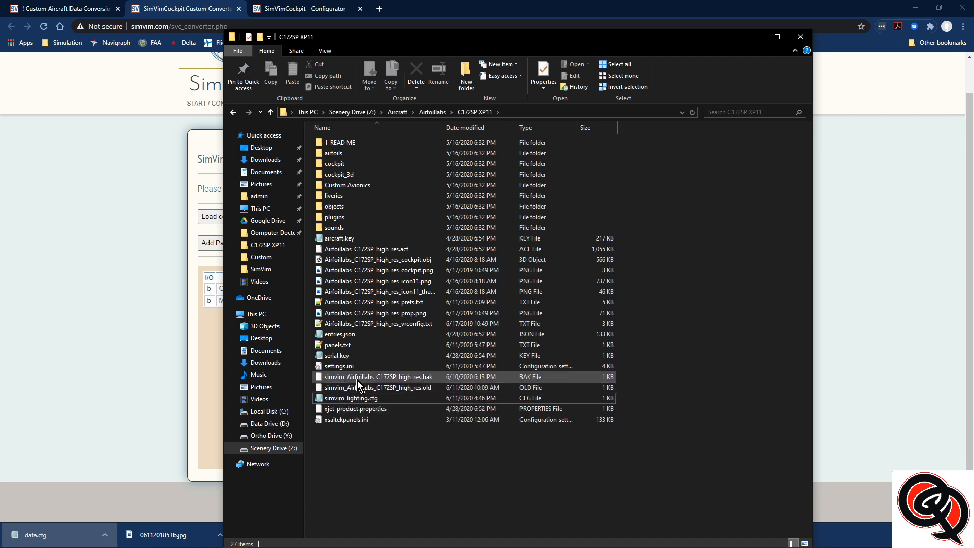
click(752, 38)
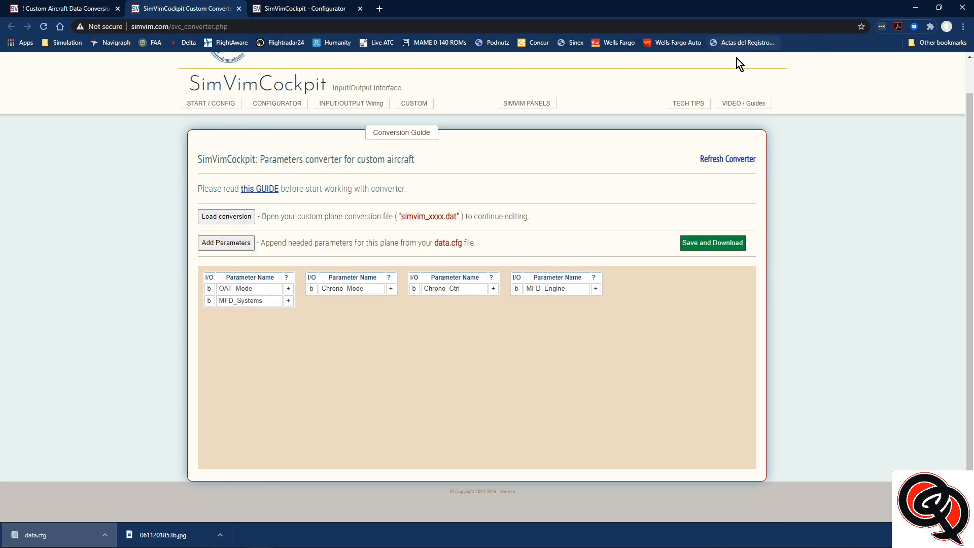
Save the conversion as simvim_C172_AFL.dat in the Aircraft > Airfoillabs > C172SP XP11 folder on Scenery Drive (Z:)
click(704, 244)
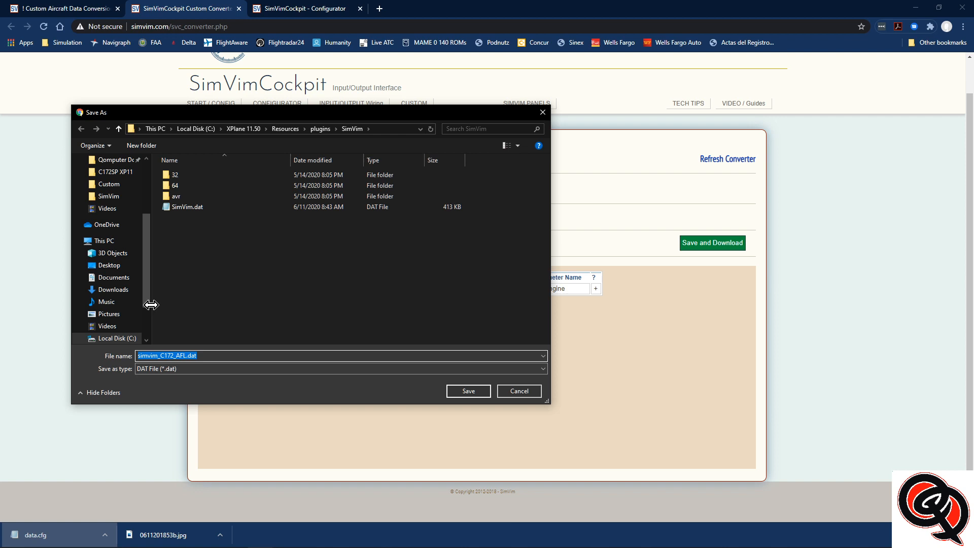
click(107, 241)
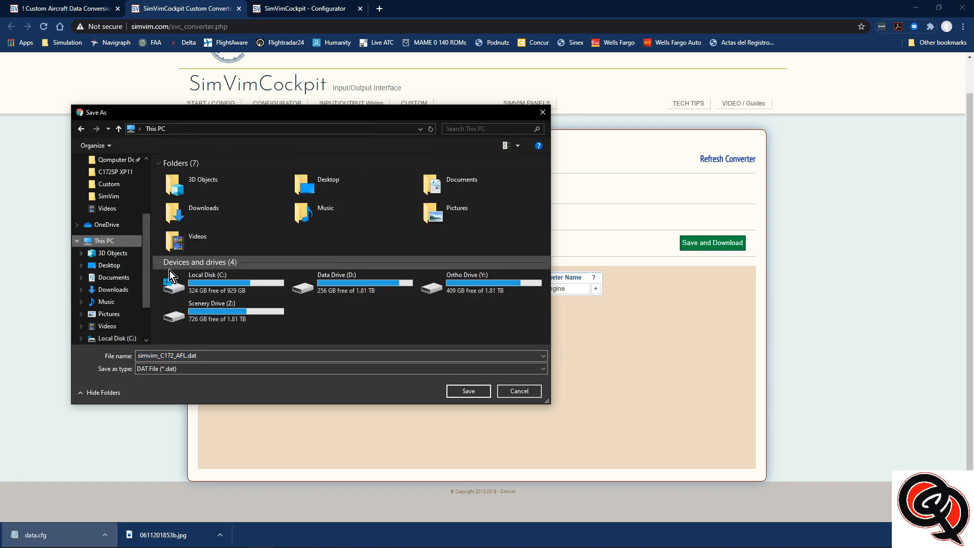
double_click(210, 312)
double_click(186, 175)
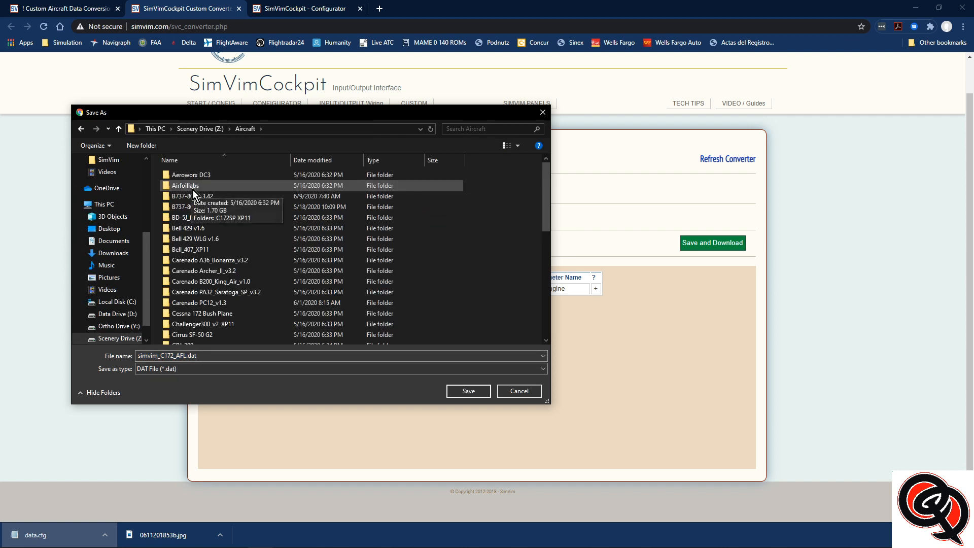
double_click(188, 185)
double_click(194, 176)
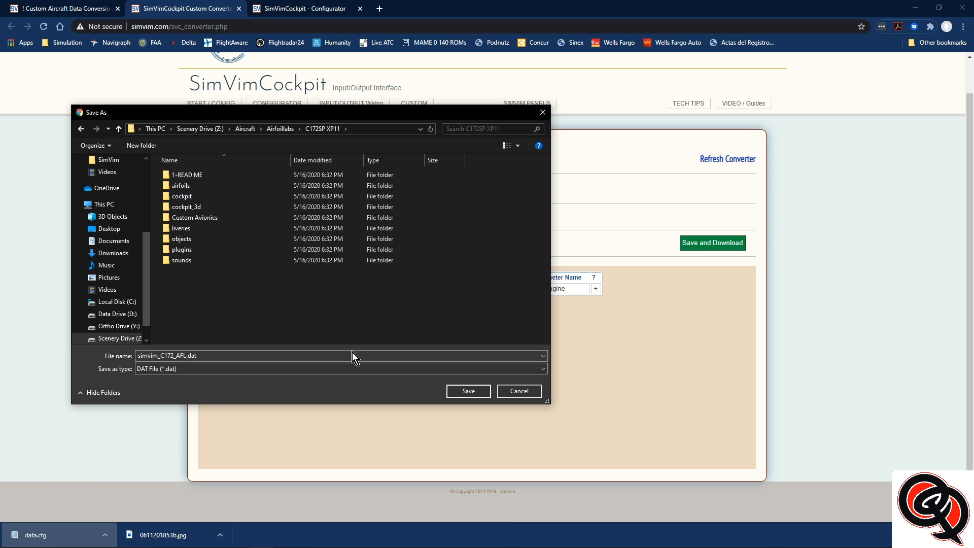
click(468, 391)
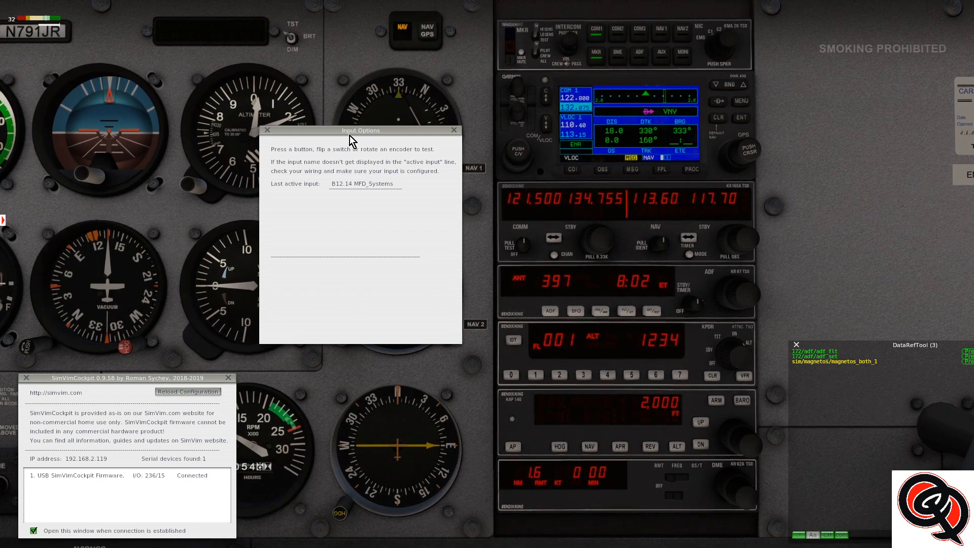
In X-Plane, reload the SimVimCockpit configuration and bring the clock and the ADF timer into view to test their mapped buttons
click(190, 395)
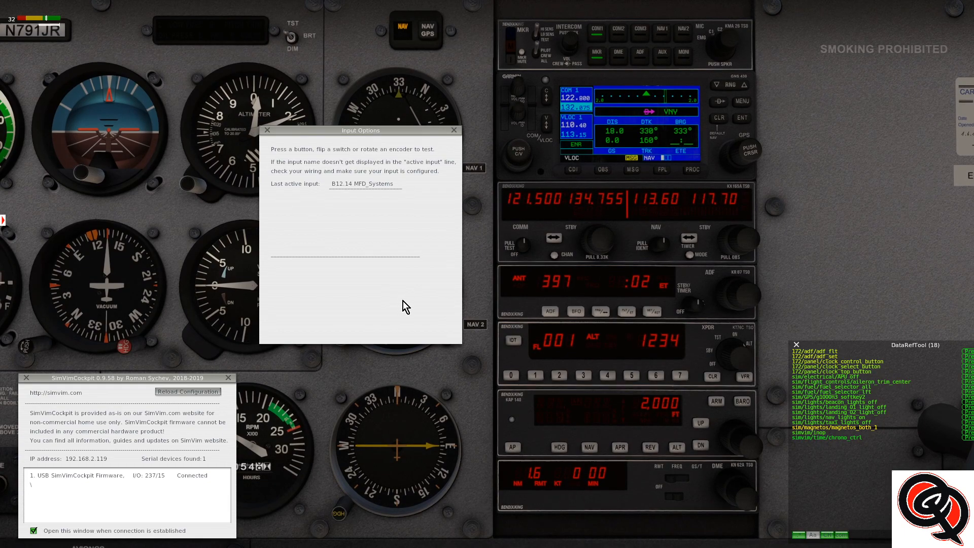
key(KP_8)
scroll(457, 428, up, 6)
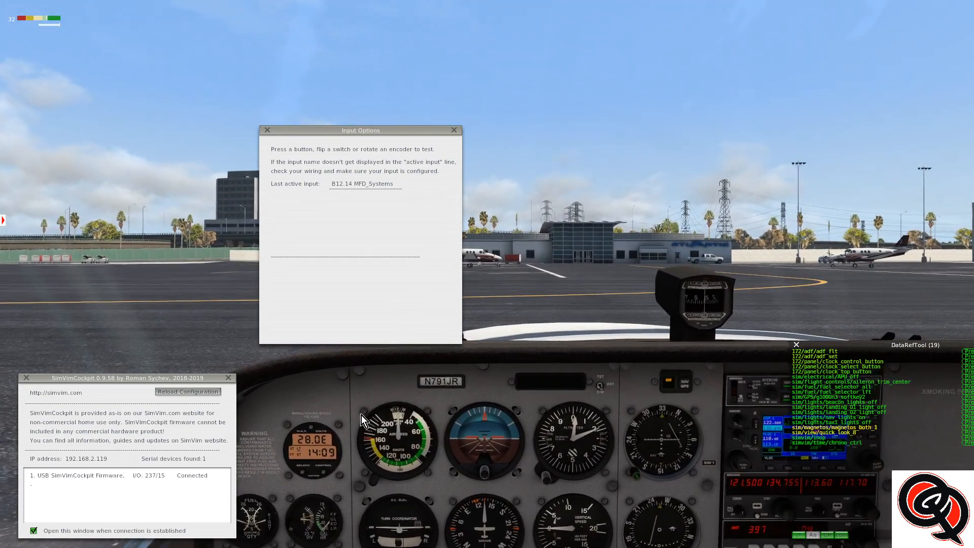
drag(350, 403, 329, 407)
scroll(336, 405, up, 4)
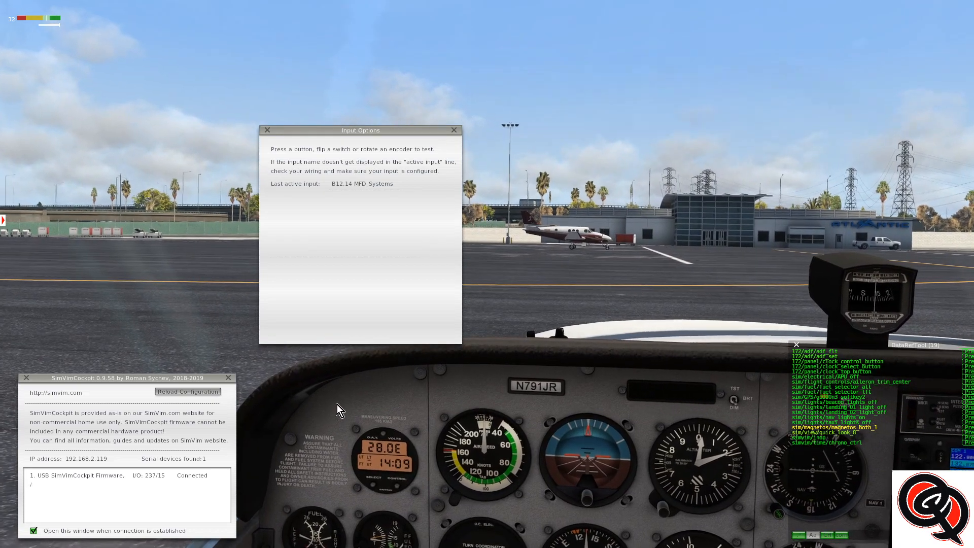
drag(397, 401, 384, 418)
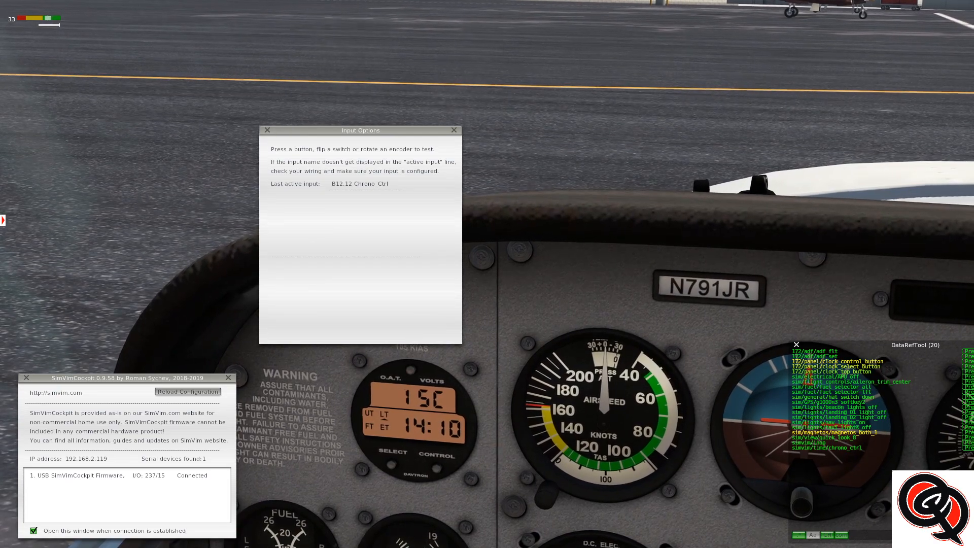
key(KP_2)
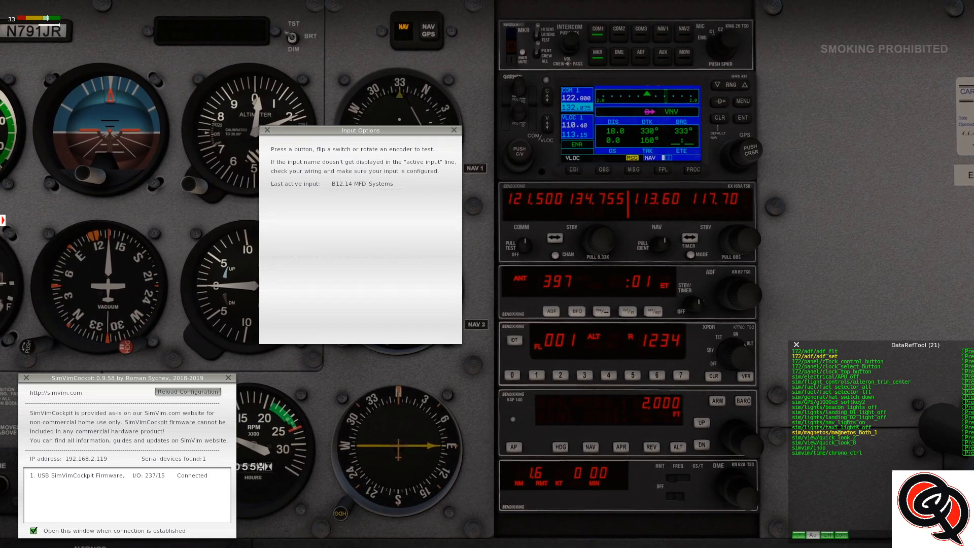
key(KP_8)
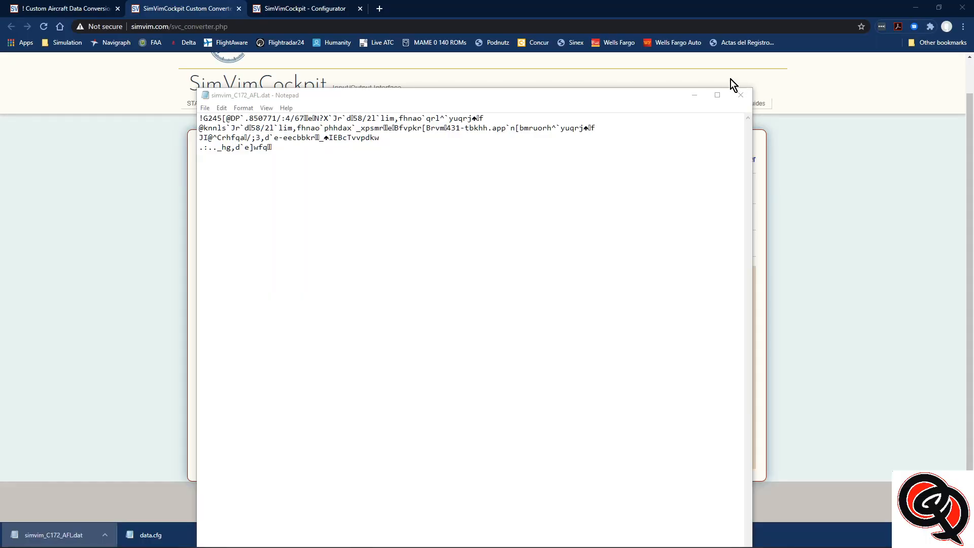
Examine the raw contents of the downloaded simvim_C172_AFL.dat in Notepad and return to the converter
click(688, 99)
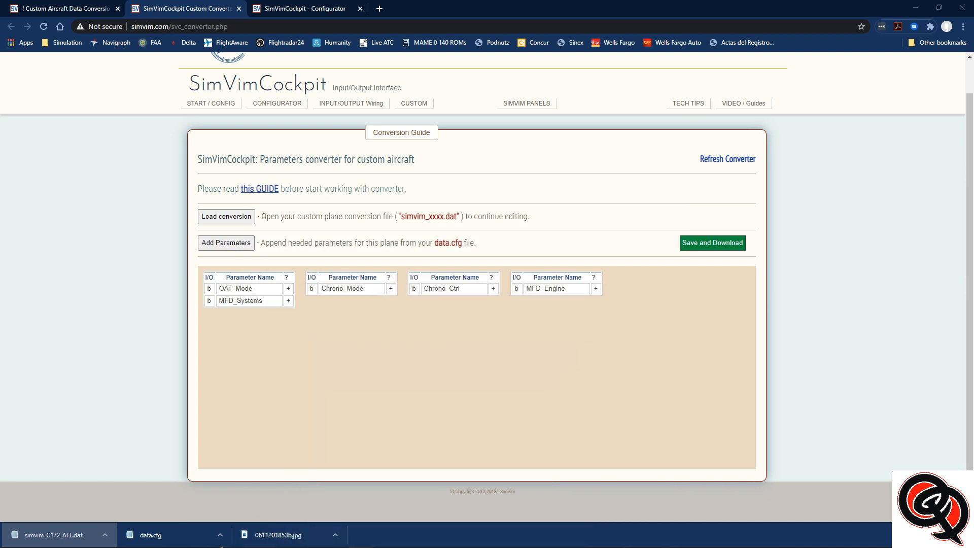
click(66, 536)
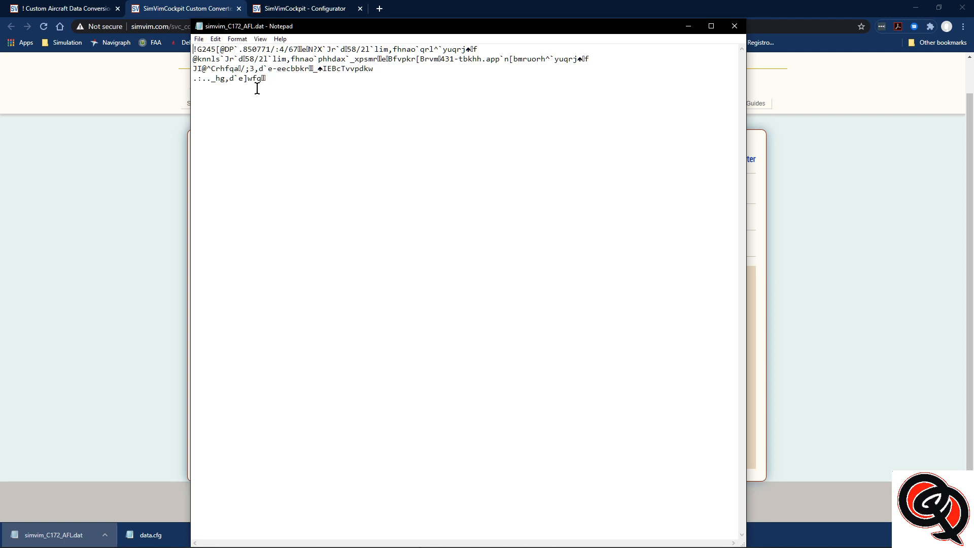
click(689, 26)
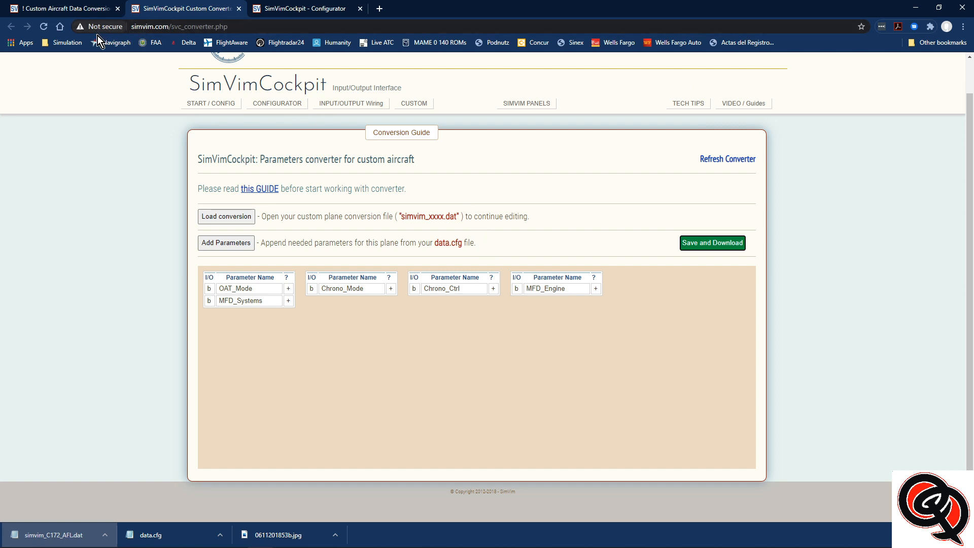
Reload the converter page and browse for a conversion to load in Aircraft > Airfoillabs > C172SP XP11 on Scenery Drive (Z:)
click(44, 27)
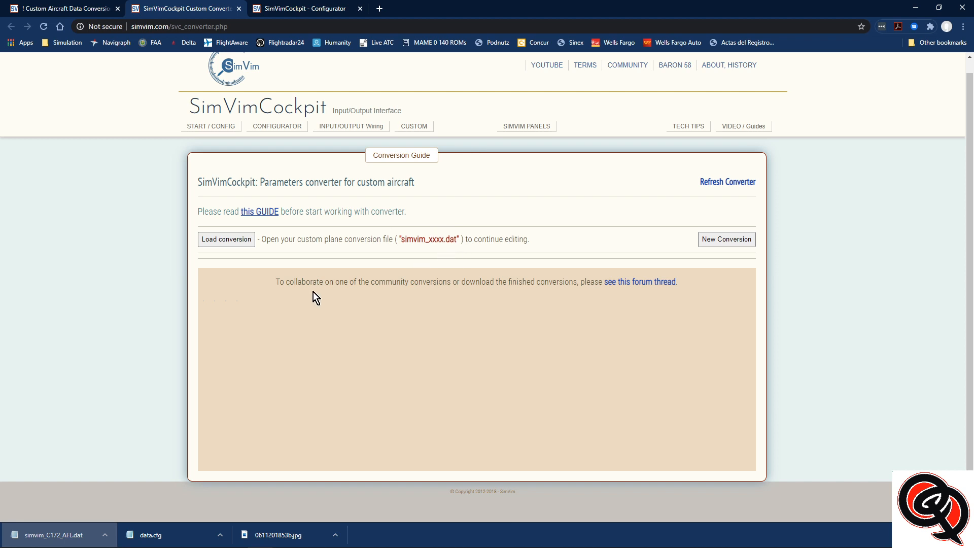
click(230, 242)
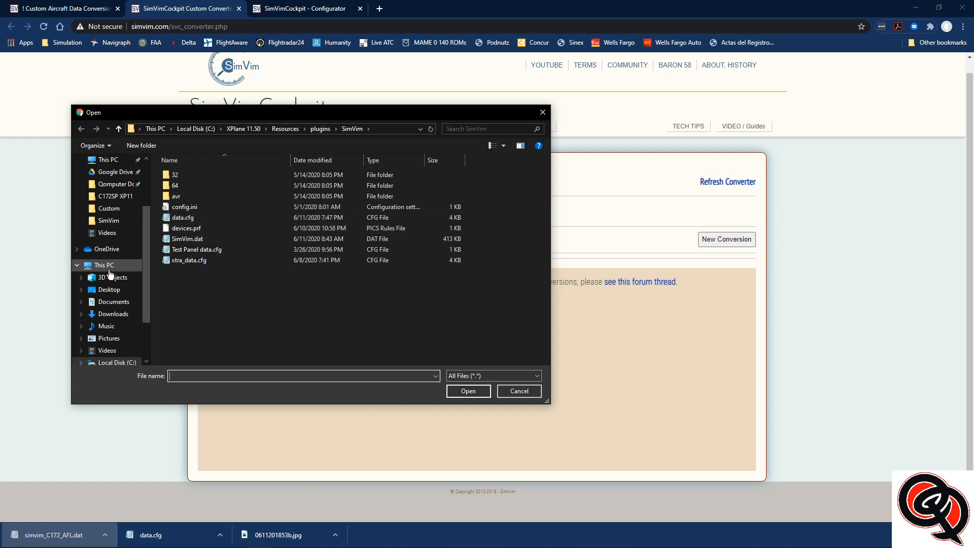
click(109, 269)
double_click(203, 313)
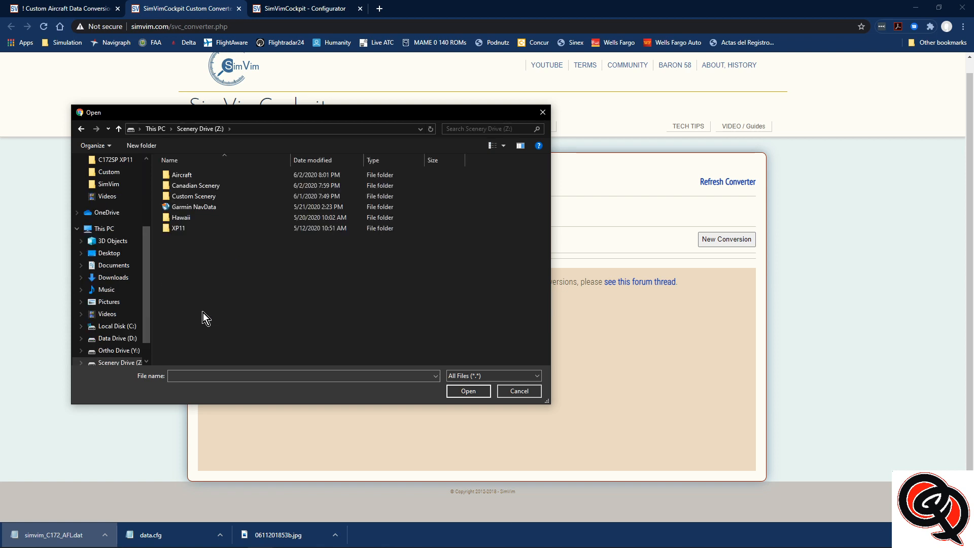
double_click(177, 175)
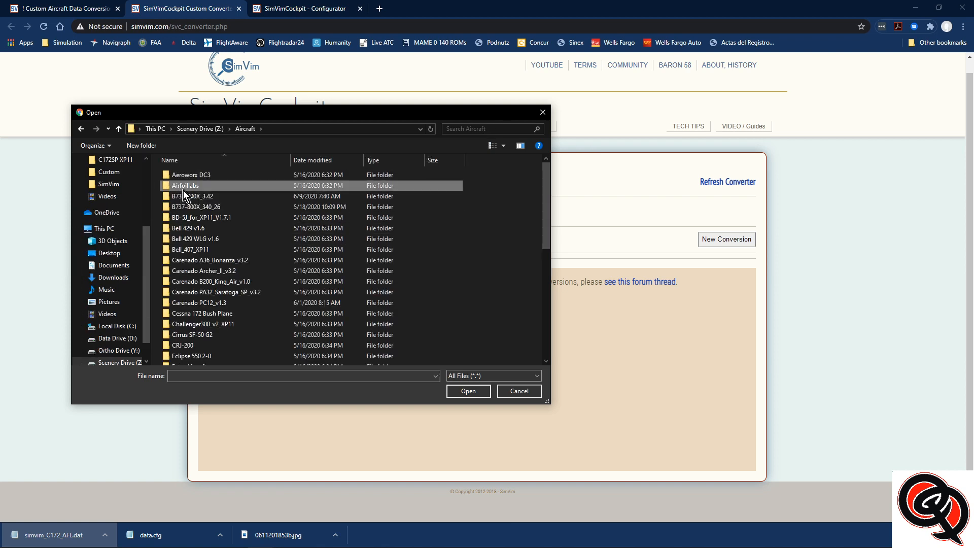
double_click(184, 186)
double_click(185, 176)
scroll(239, 263, down, 5)
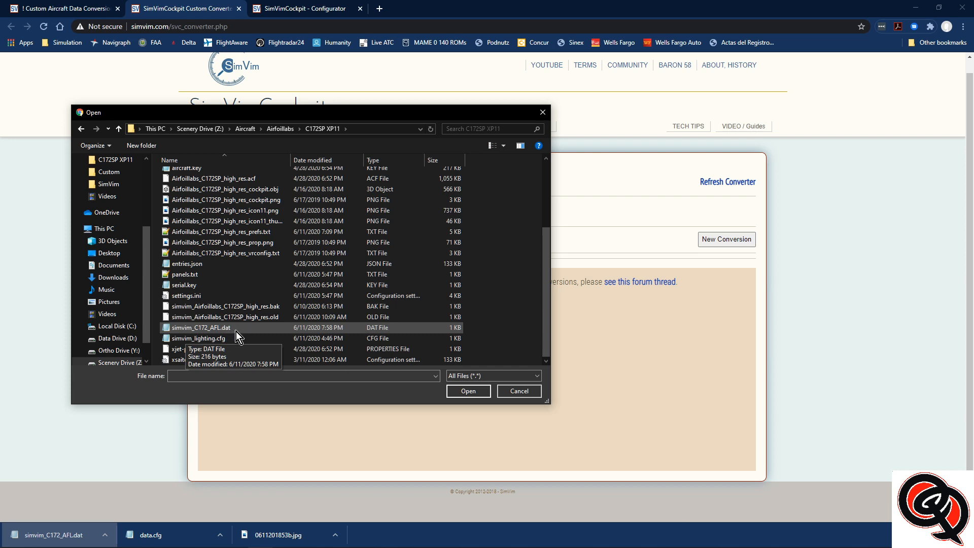
Load simvim_C172_AFL.dat into the converter and check OAT_Mode's custom command string without changing it
click(212, 329)
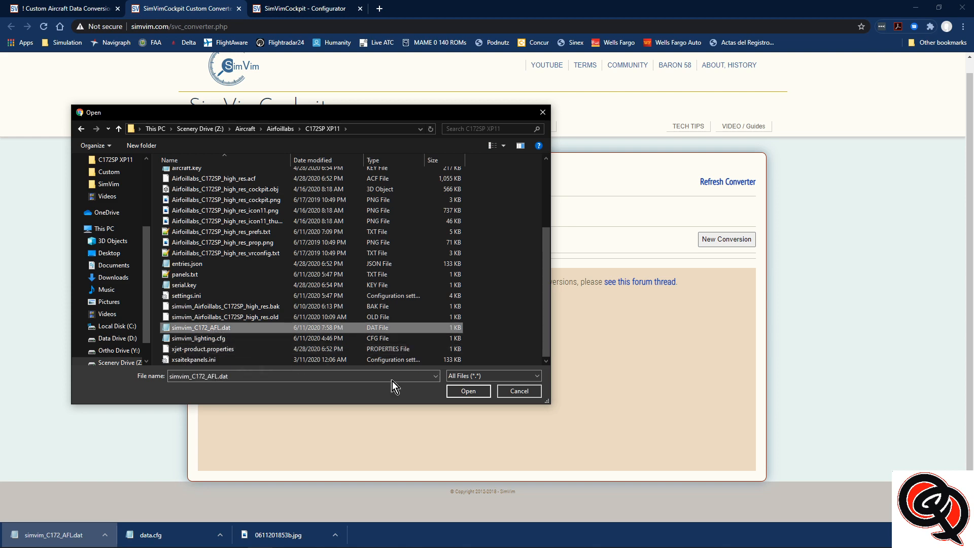
click(467, 391)
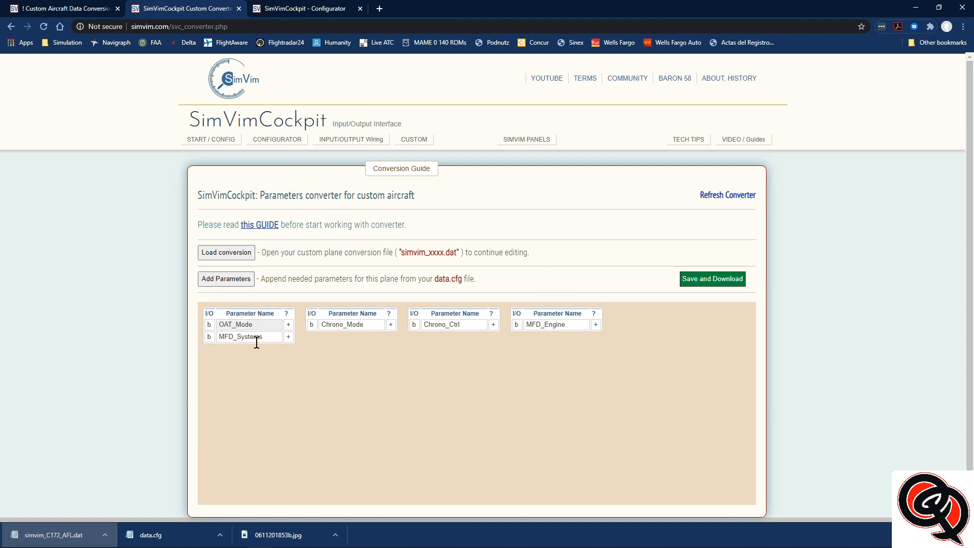
click(252, 327)
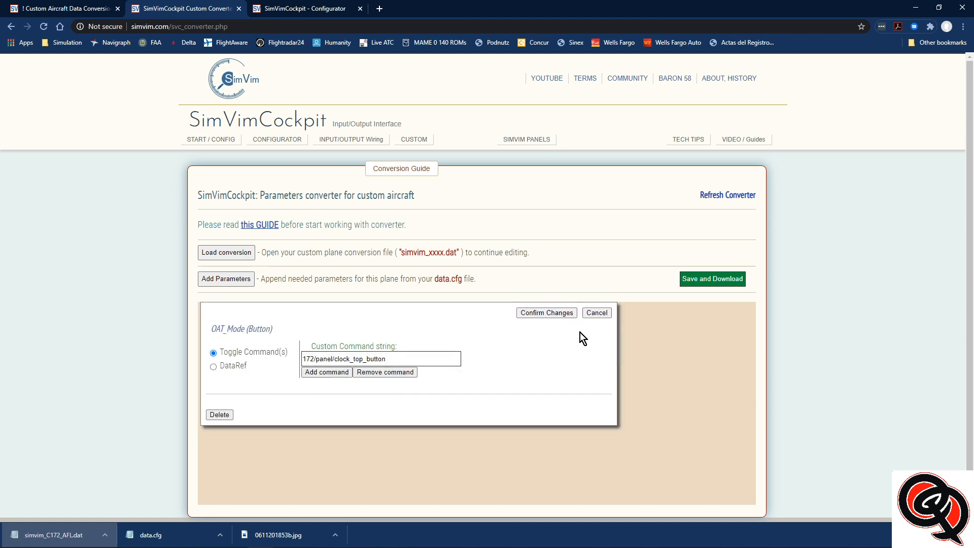
click(600, 313)
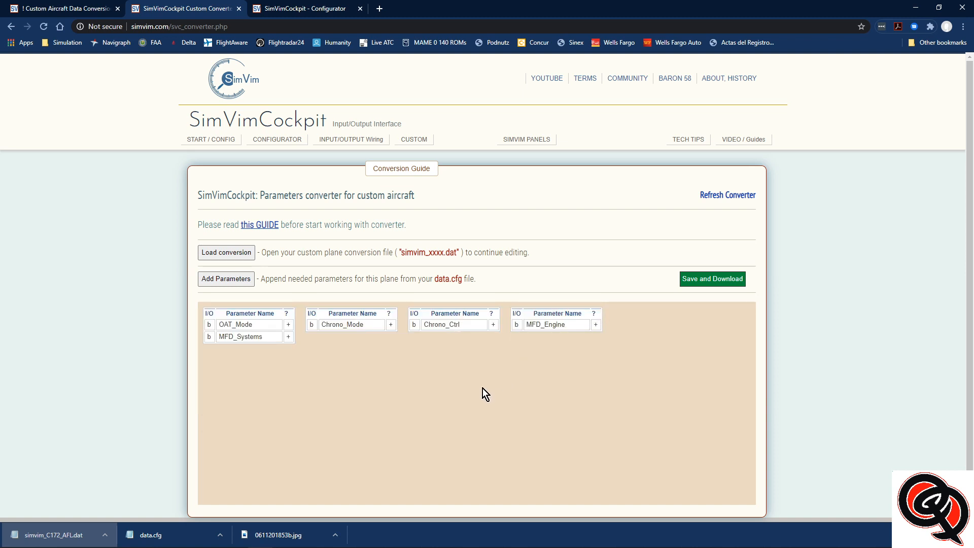